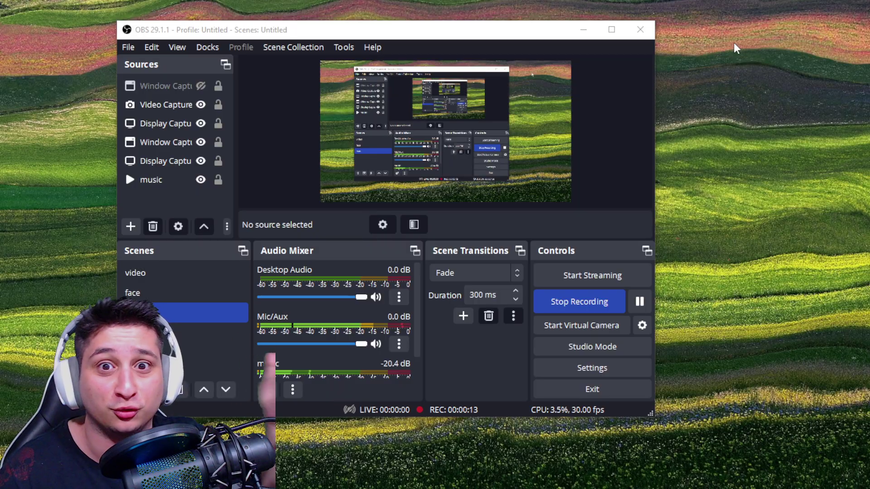
- Hide all visible sources in the reac scene, from Video Capture Device down to music
key(F10)
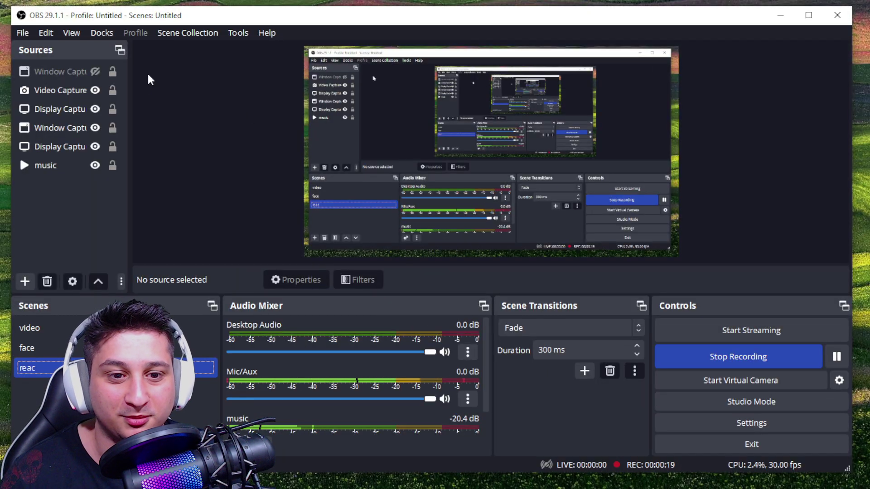
click(82, 91)
click(95, 91)
click(95, 108)
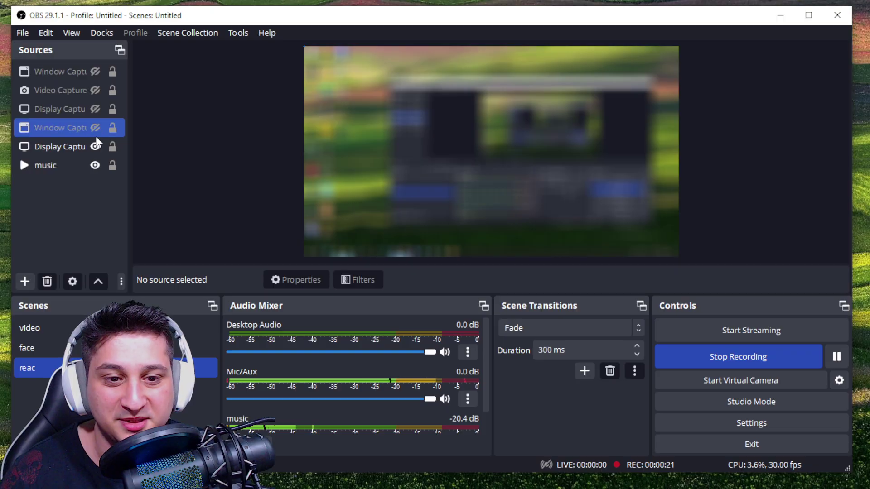
click(95, 127)
click(95, 146)
click(95, 165)
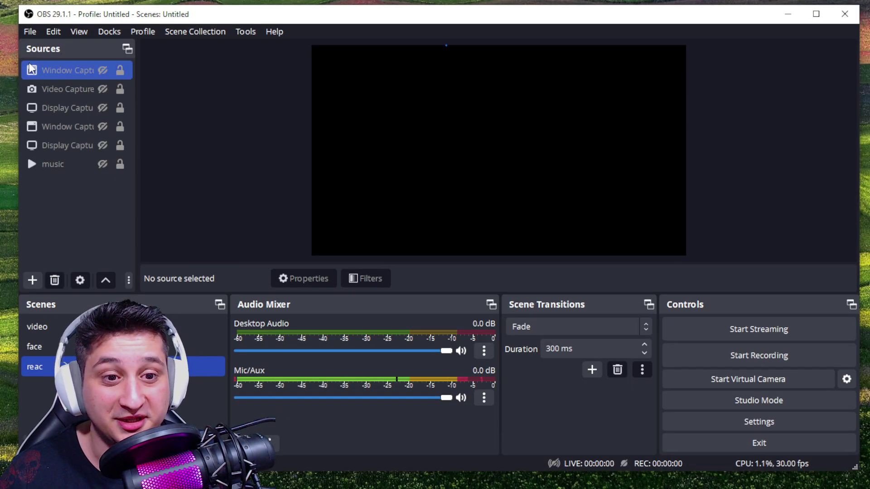
- Try docking Scenes and Audio Mixer in a row with Sources above the preview, and move them back below it
drag(39, 50, 76, 72)
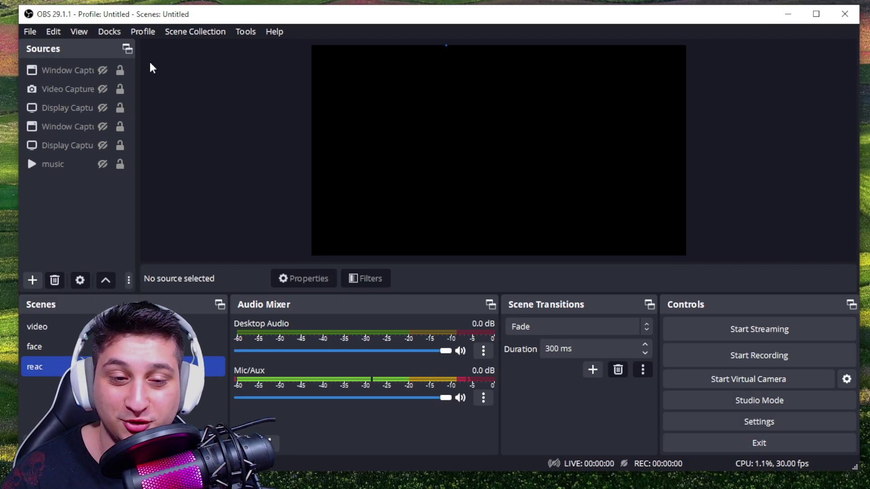
drag(58, 53, 217, 323)
drag(41, 305, 83, 70)
drag(336, 313, 735, 181)
drag(210, 310, 172, 188)
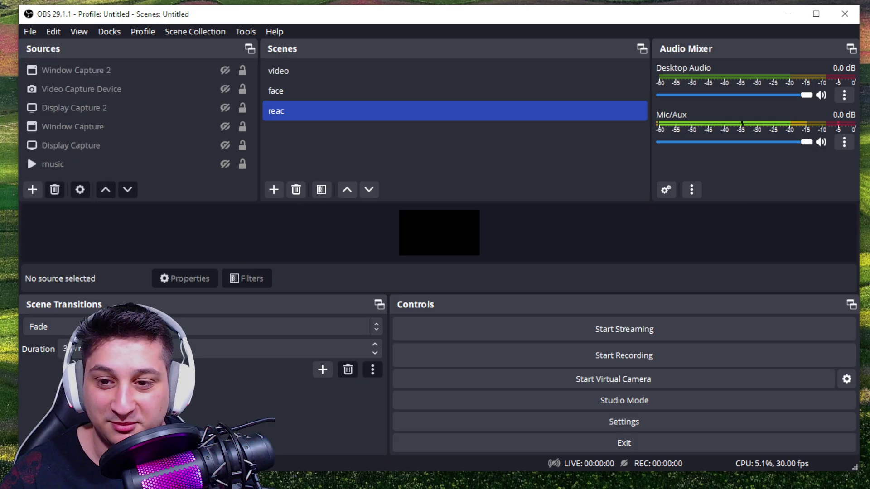
drag(358, 55, 55, 299)
drag(571, 49, 394, 362)
drag(209, 50, 54, 132)
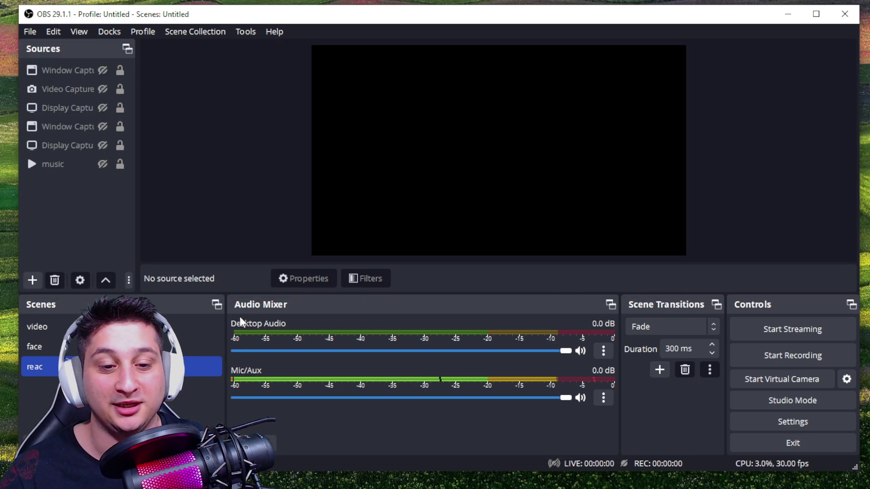
- Dock Sources between Scenes and Audio Mixer below the preview, and make that row of docks taller
drag(89, 57, 267, 306)
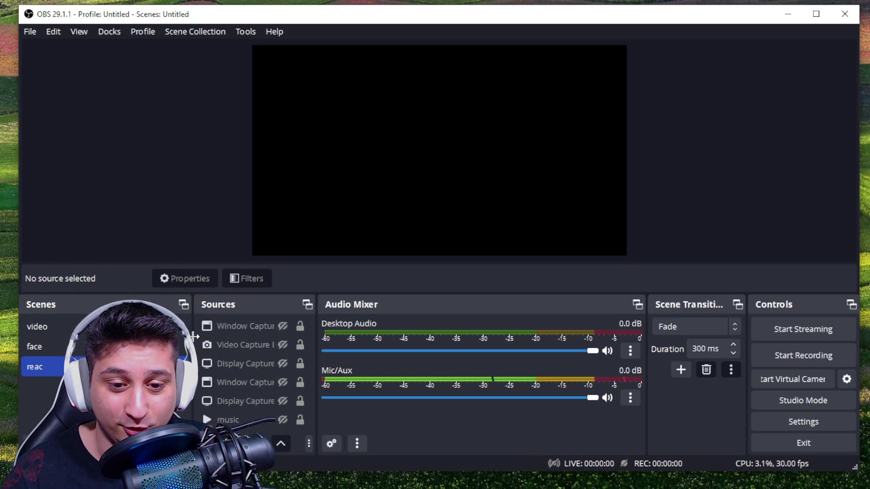
drag(376, 294, 429, 136)
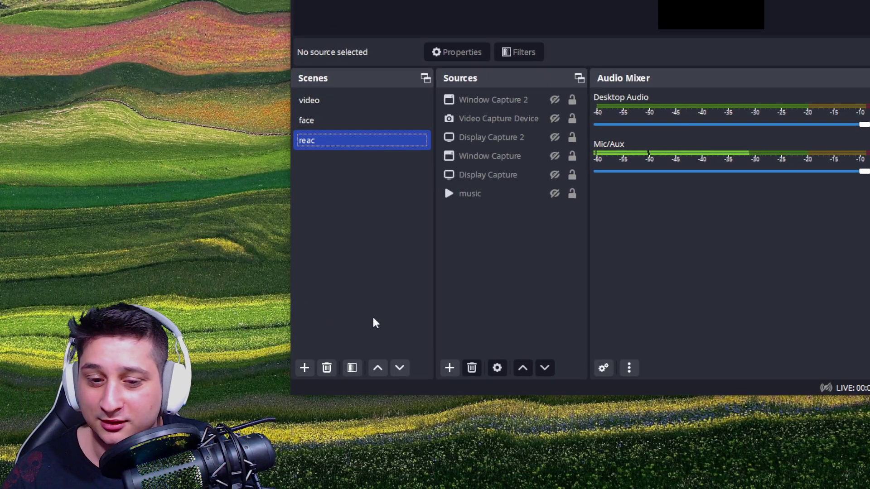
- Create a new scene named "mtavari kadri"
click(304, 372)
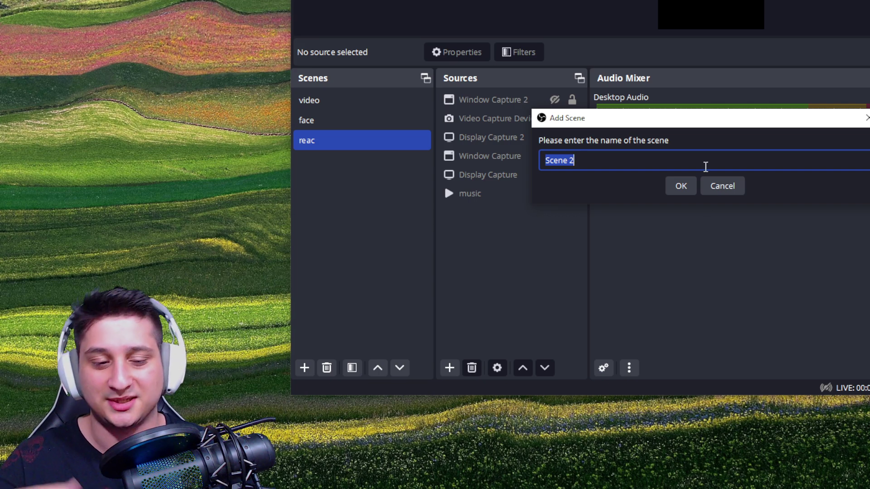
text(mtava)
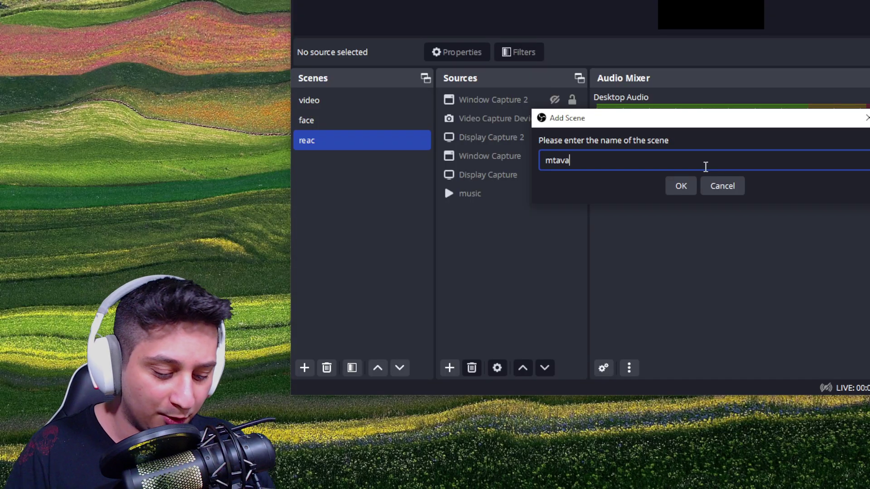
text(ri kadri)
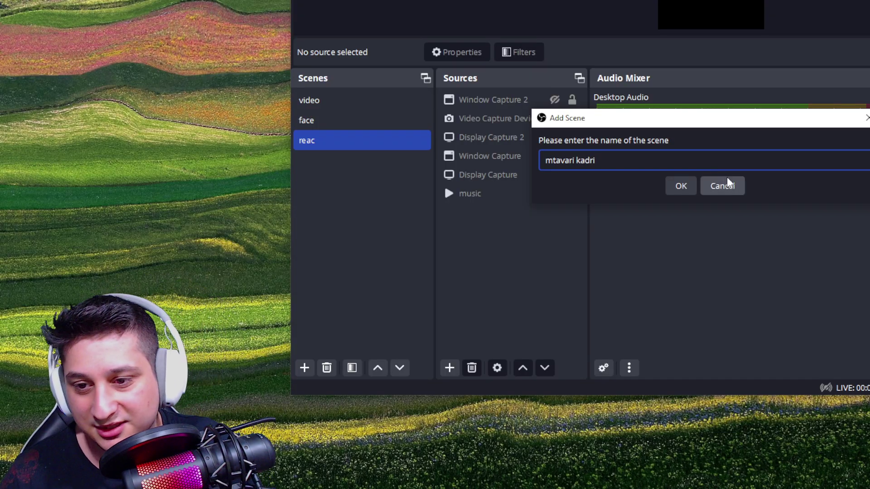
click(682, 187)
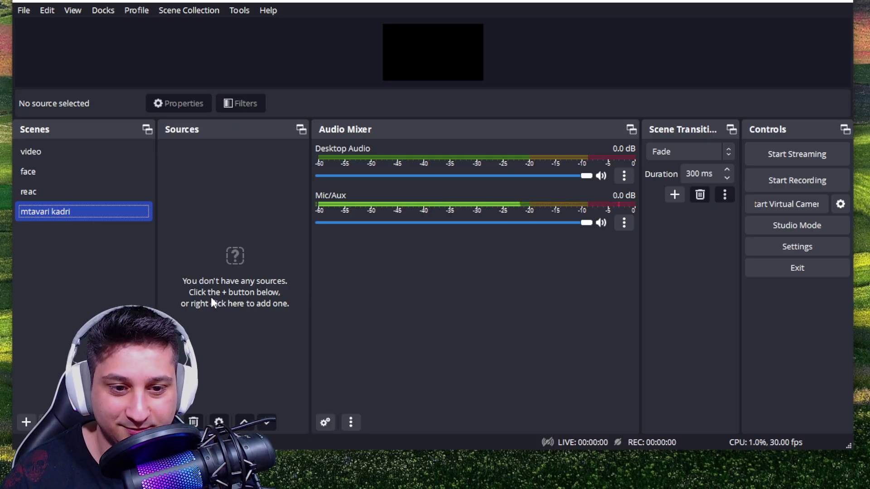
- Compare the sources of the reac and mtavari kadri scenes, and enlarge the preview area with mtavari kadri selected
click(59, 196)
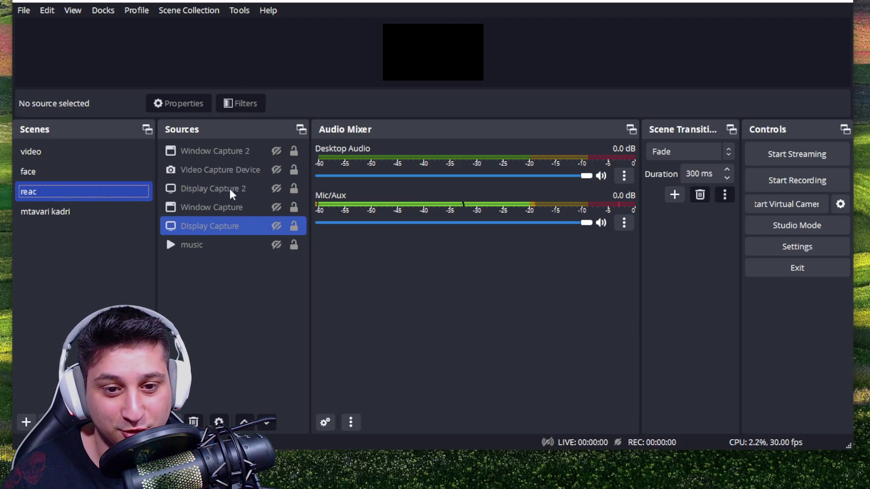
click(67, 216)
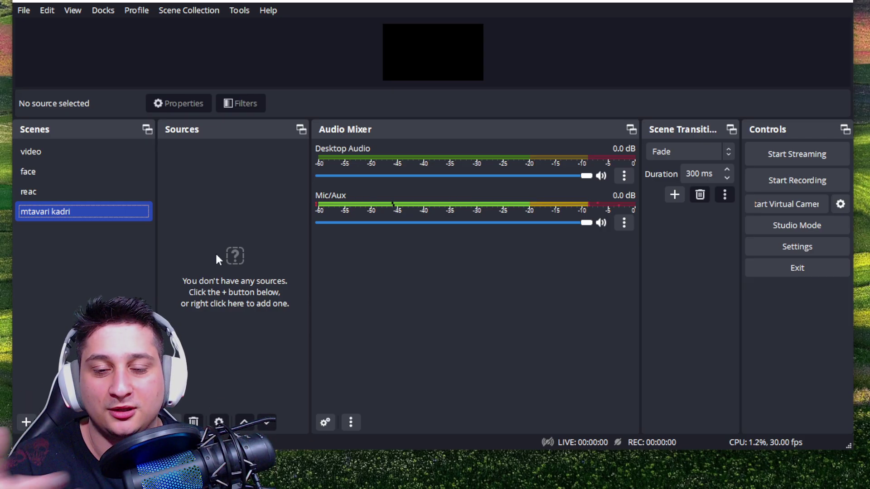
drag(404, 118, 428, 225)
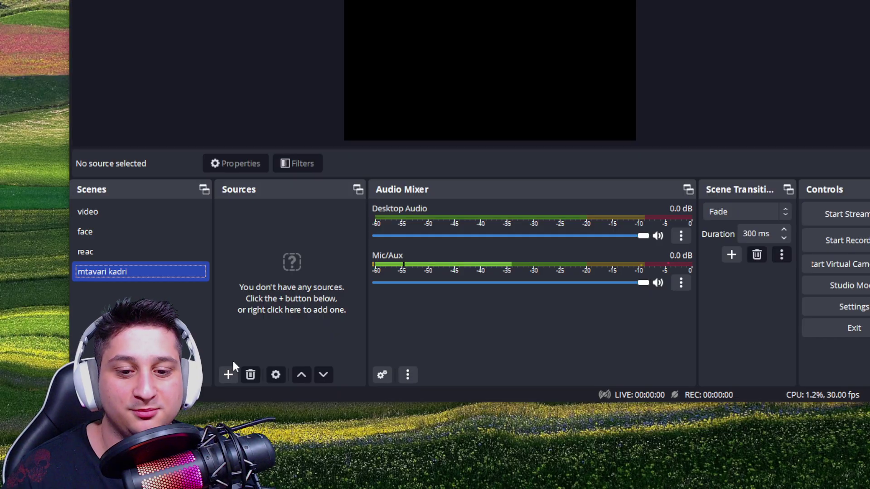
- Examine the source types that can be added from the Sources dock, without adding any
click(228, 373)
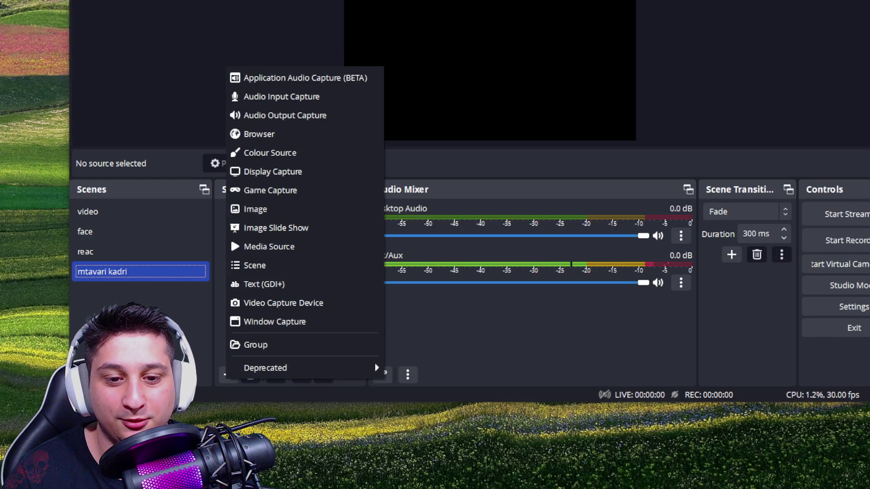
click(244, 263)
right_click(245, 268)
mouse_move(253, 278)
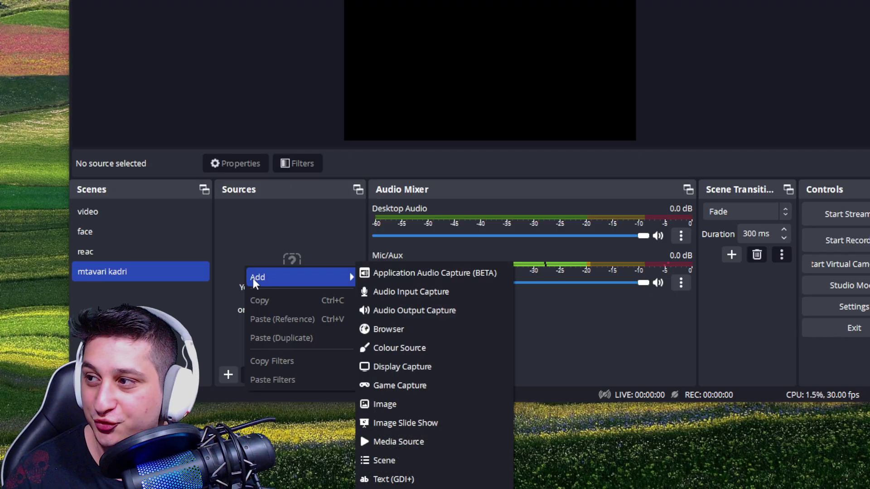
click(256, 216)
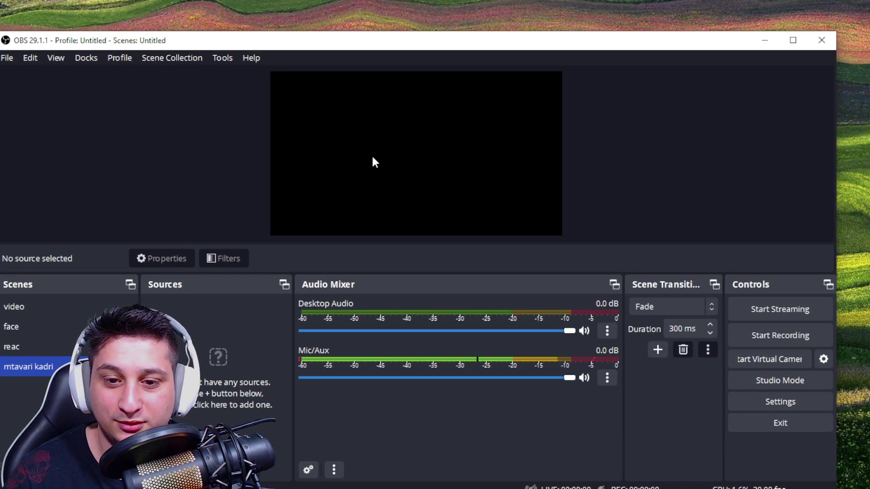
- Examine the source types that can be added directly from the preview canvas
right_click(420, 137)
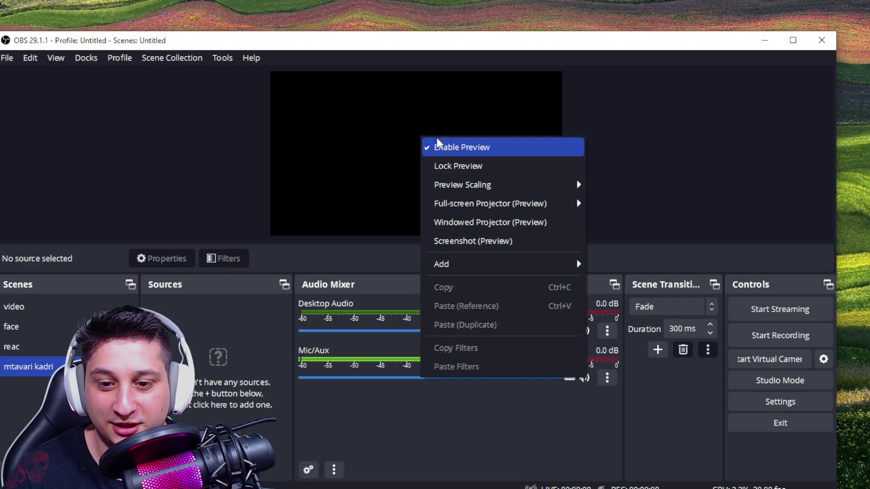
mouse_move(450, 263)
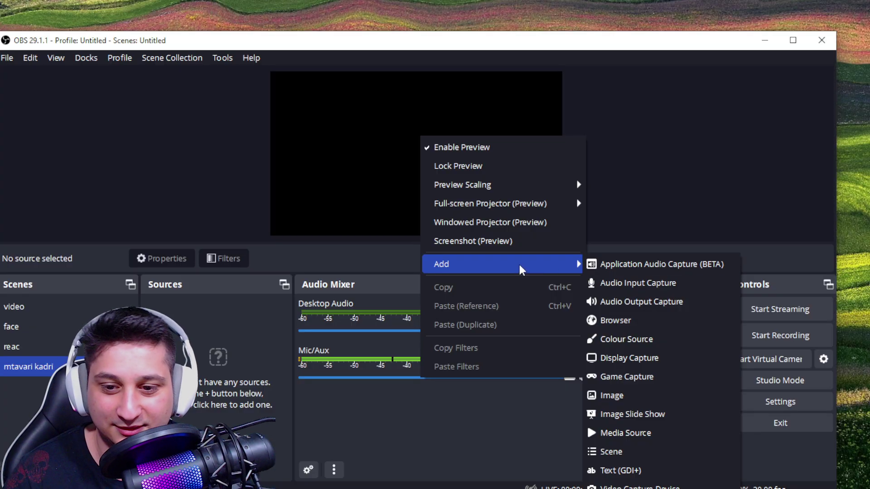
click(399, 29)
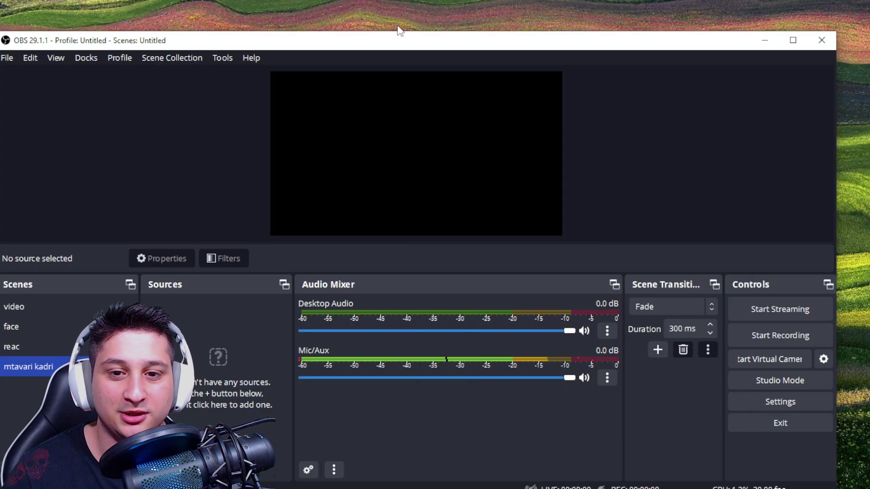
drag(397, 31, 454, 0)
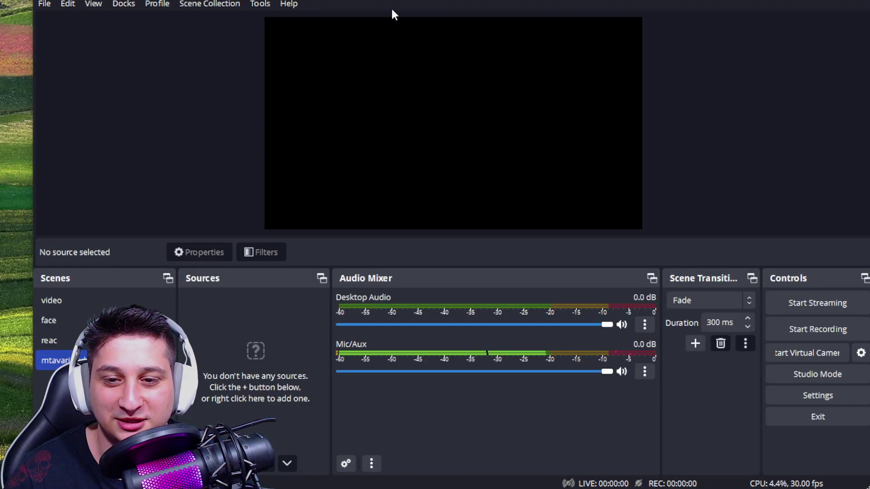
- Compare the options for adding a source offered by the preview canvas and by the empty Sources list
right_click(361, 112)
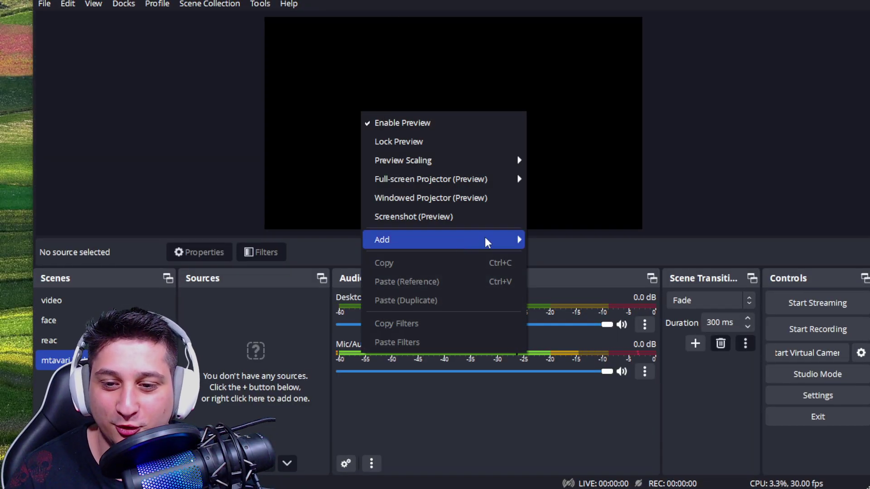
mouse_move(515, 243)
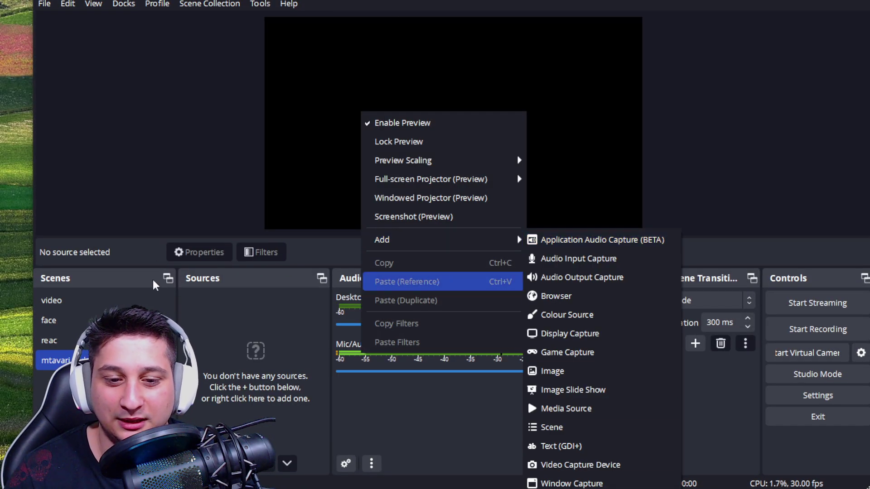
right_click(241, 329)
click(203, 311)
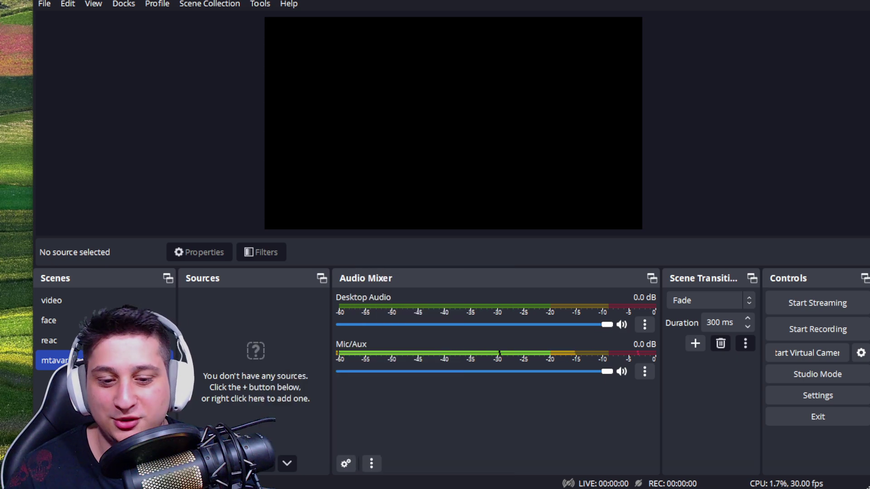
right_click(240, 294)
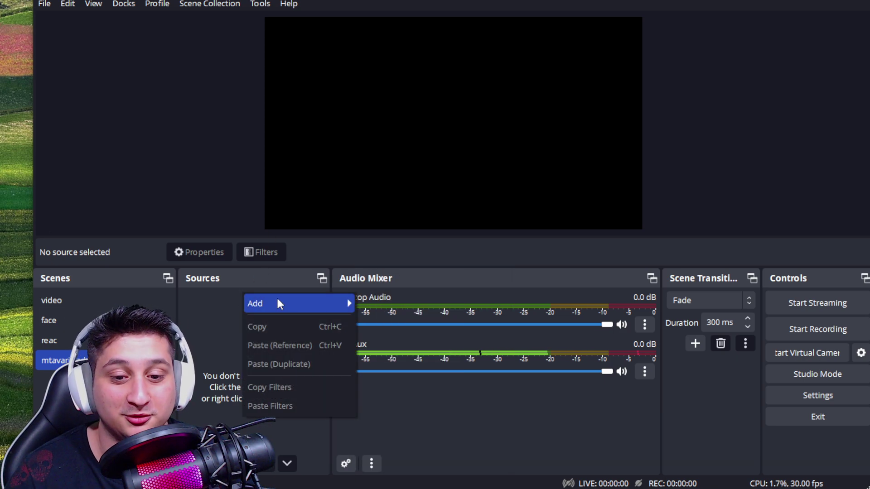
mouse_move(277, 304)
right_click(358, 93)
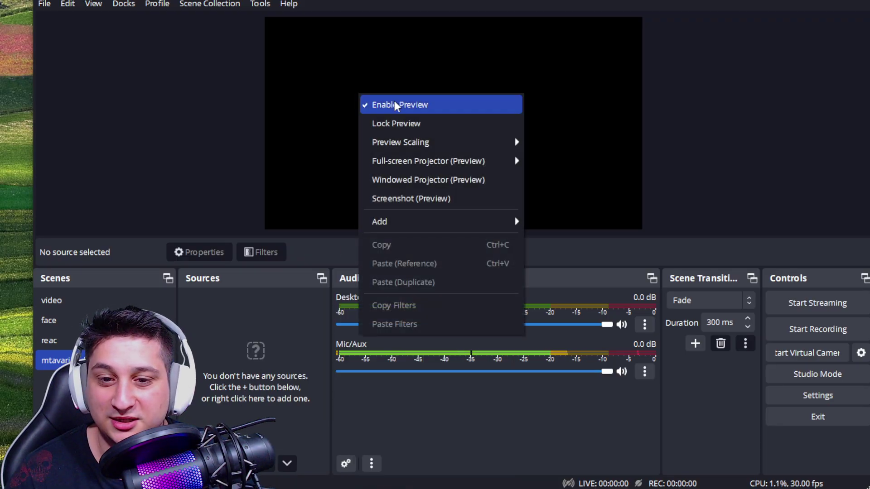
mouse_move(415, 225)
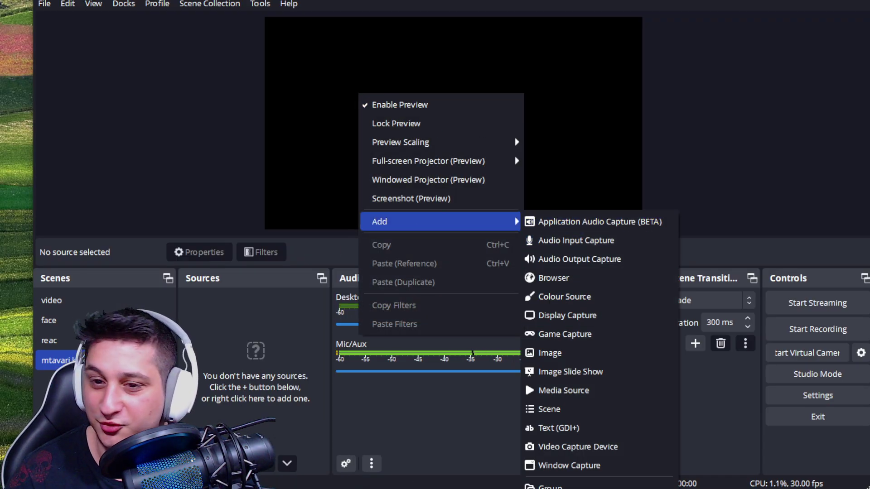
click(544, 10)
- Add a new Application Audio Capture (BETA) source to the mtavari kadri scene, keeping its default name, window and match priority
right_click(277, 59)
mouse_move(385, 187)
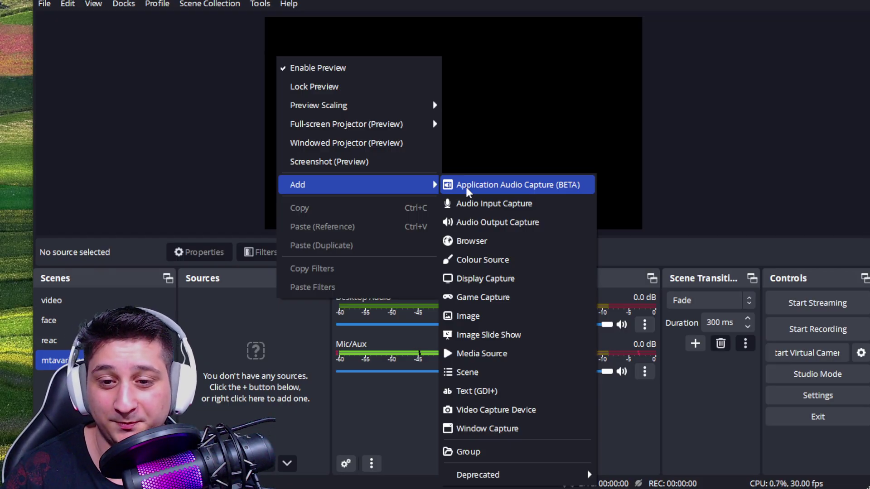
click(512, 186)
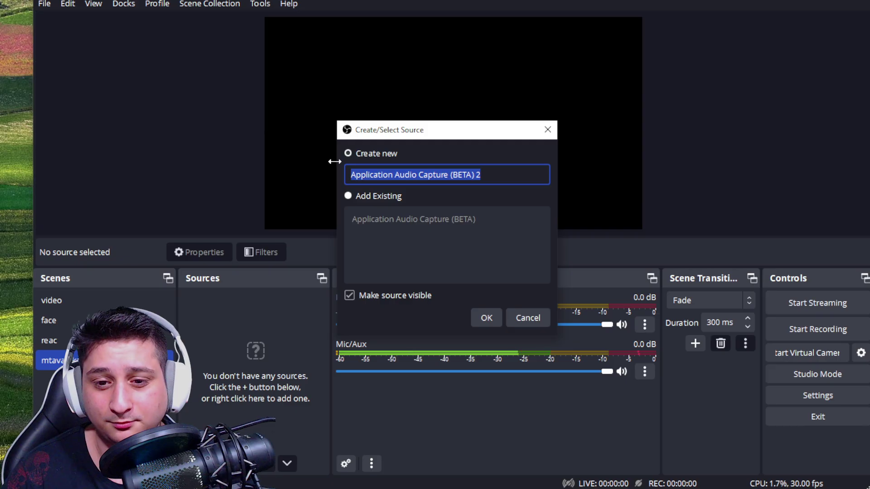
click(487, 319)
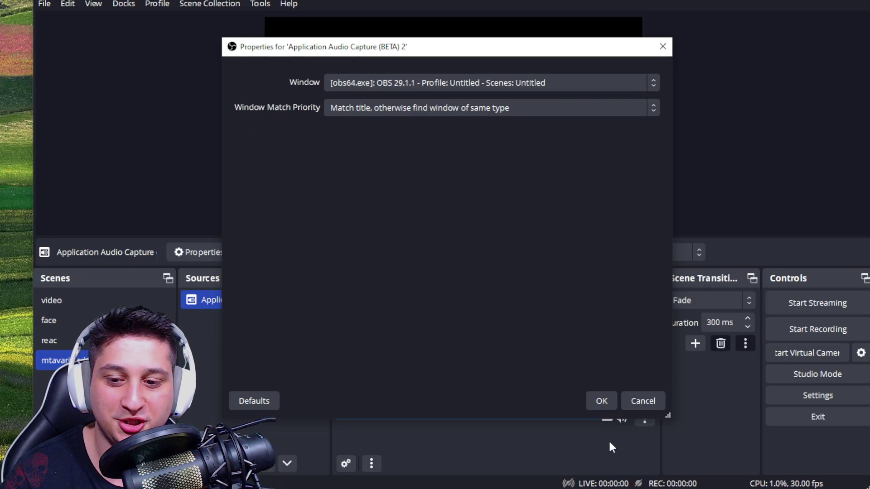
click(600, 398)
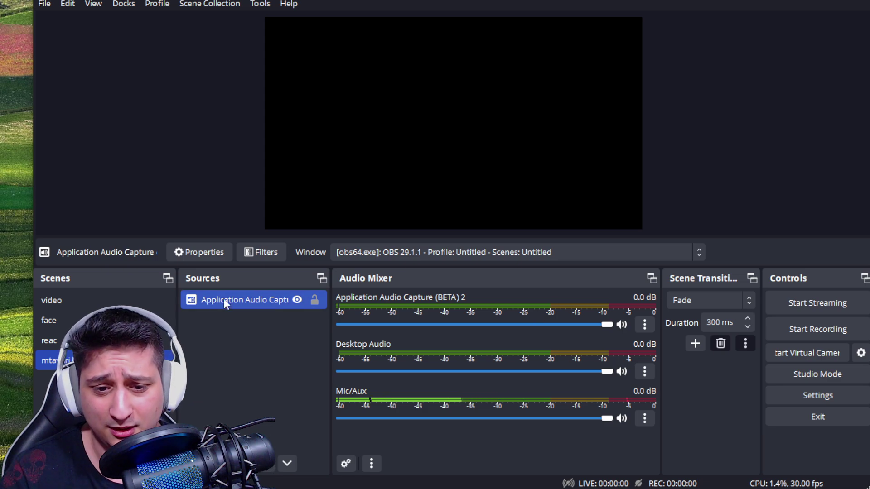
- Add a new Audio Input Capture source to the mtavari kadri scene, keeping the default name and the Default device
right_click(264, 304)
click(249, 335)
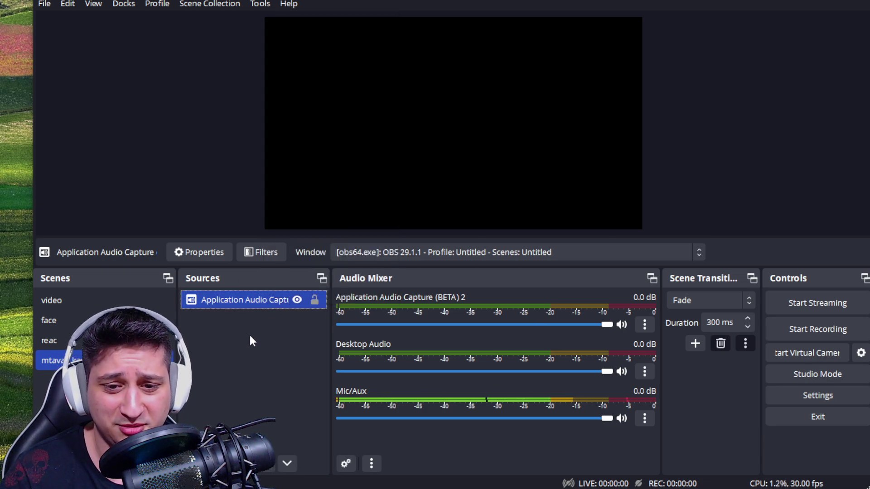
click(243, 326)
right_click(245, 326)
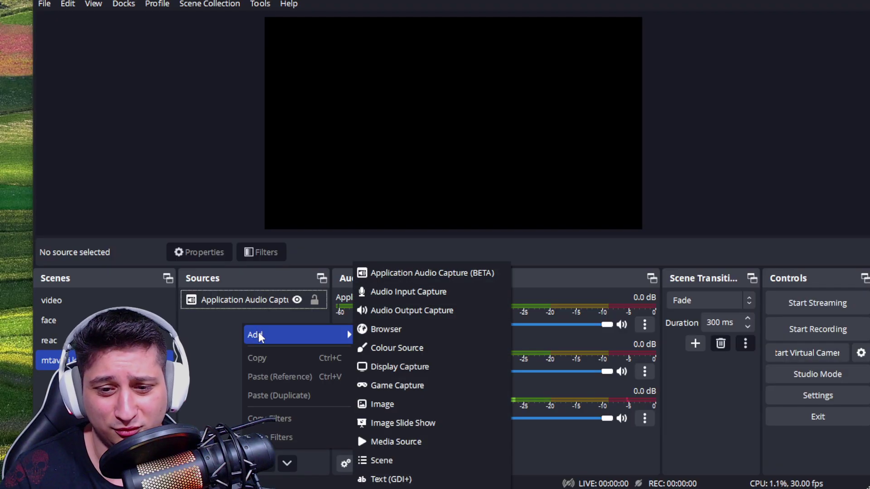
mouse_move(271, 339)
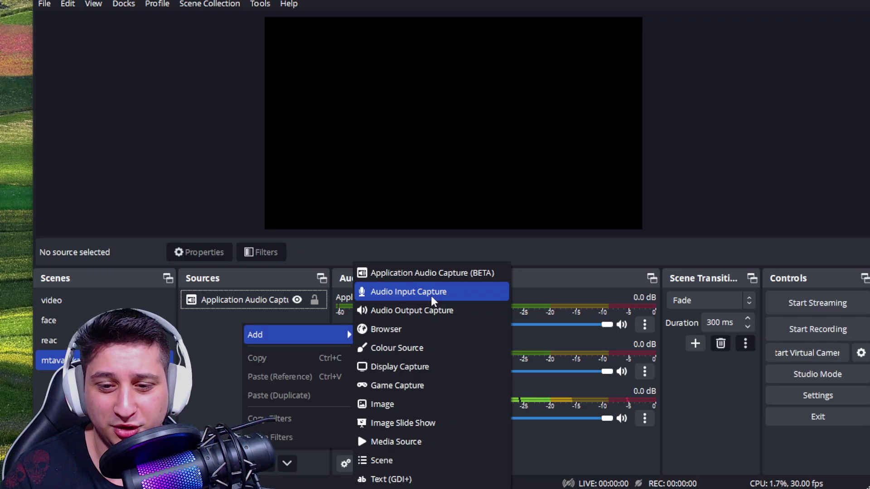
click(409, 292)
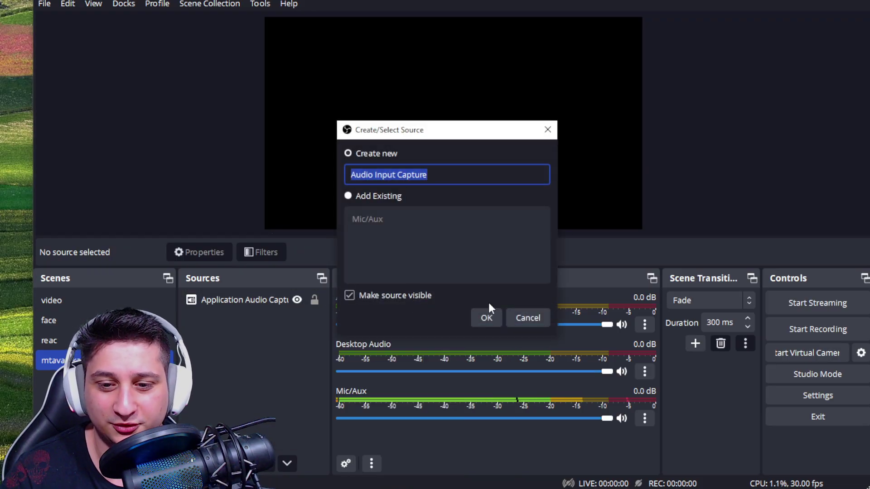
click(488, 315)
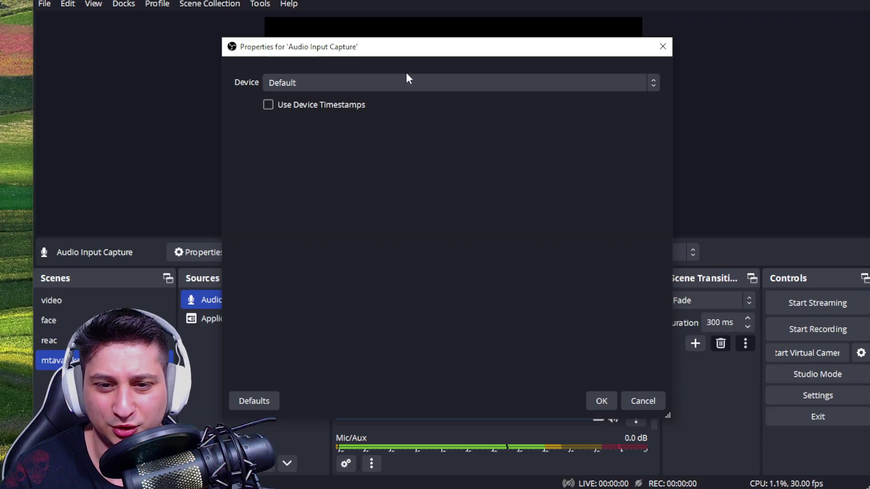
click(607, 83)
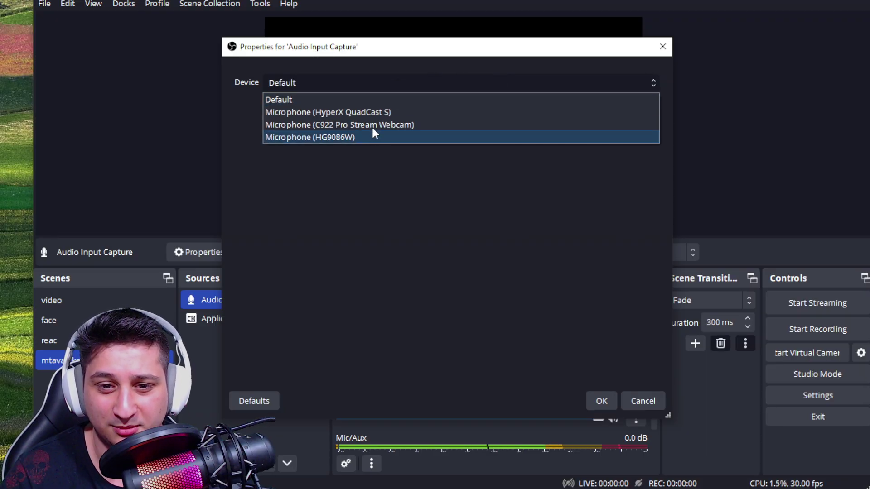
click(406, 99)
click(663, 47)
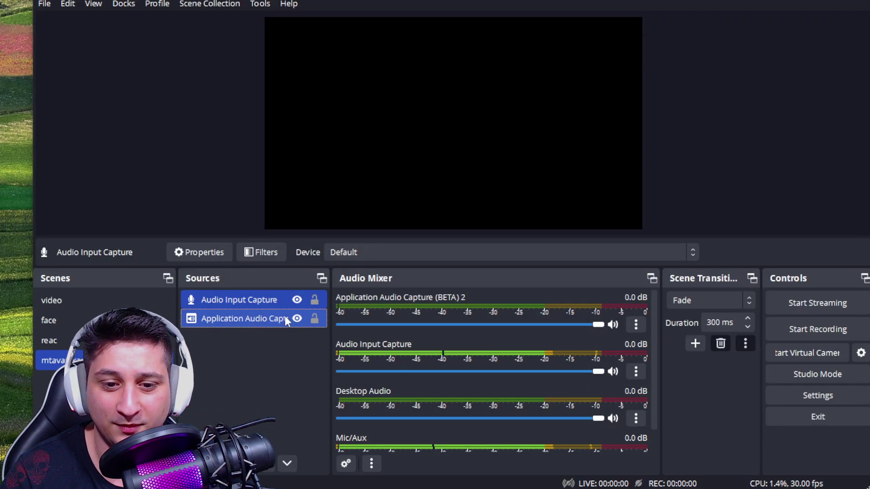
right_click(254, 334)
mouse_move(296, 342)
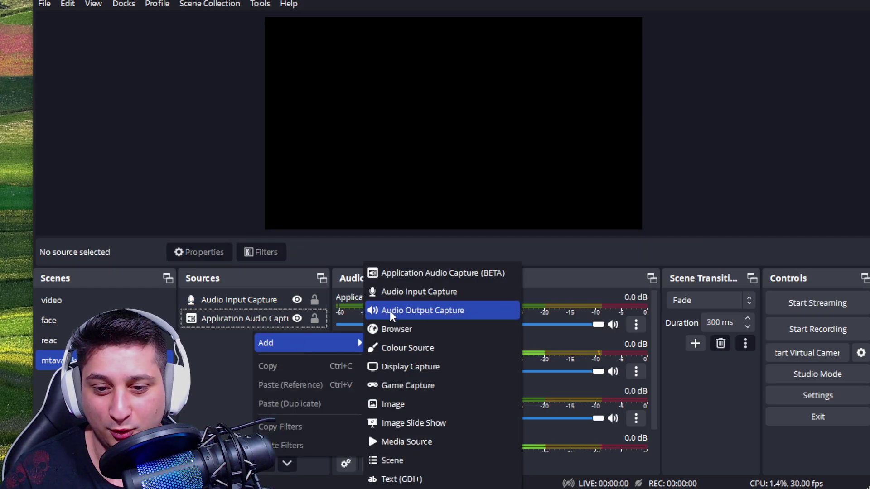
click(501, 313)
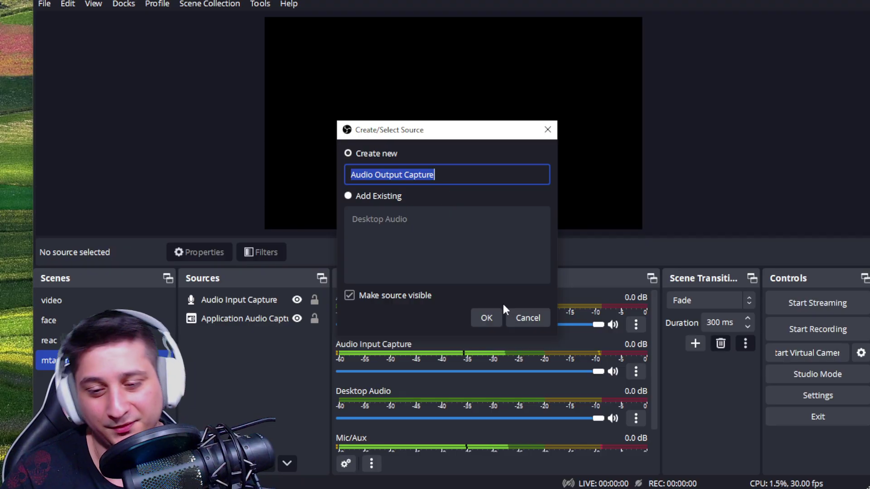
click(526, 316)
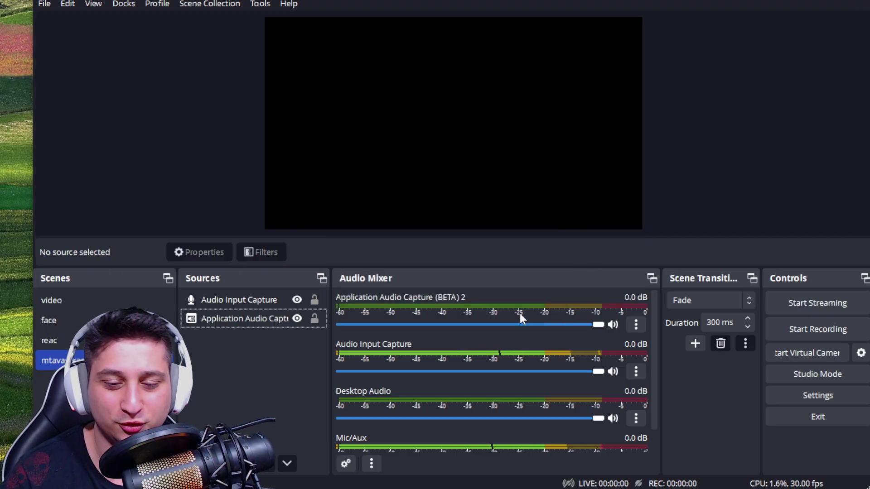
- Remove the Application Audio Capture and Audio Input Capture sources from the mtavari kadri scene
click(251, 319)
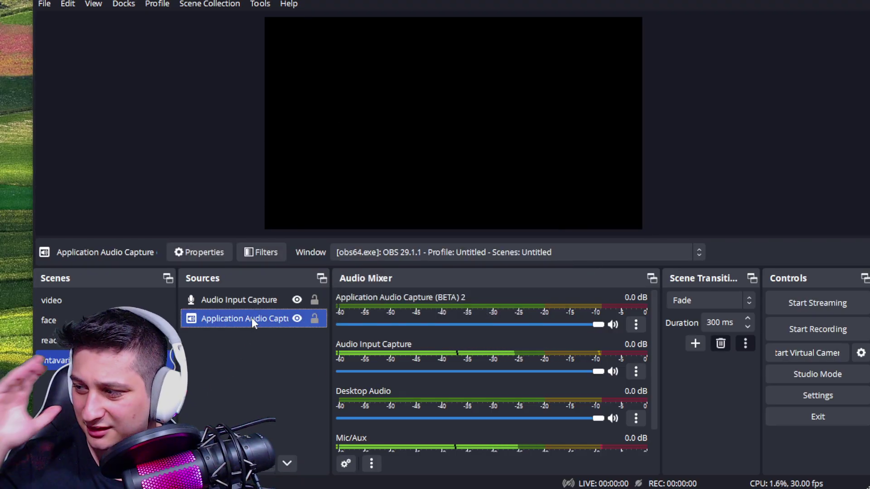
key(Delete)
key(Return)
click(242, 303)
key(Delete)
key(Return)
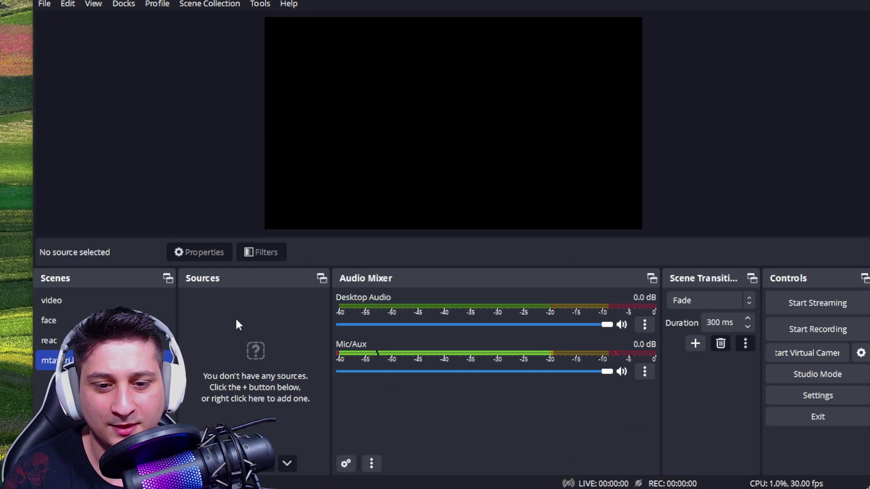
- Create a new Browser source in the mtavari kadri scene with its default name
right_click(235, 318)
mouse_move(312, 333)
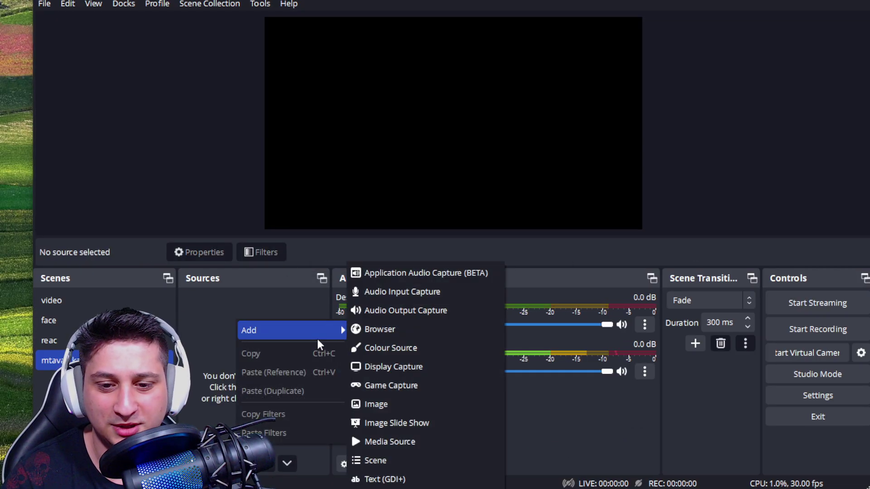
click(396, 330)
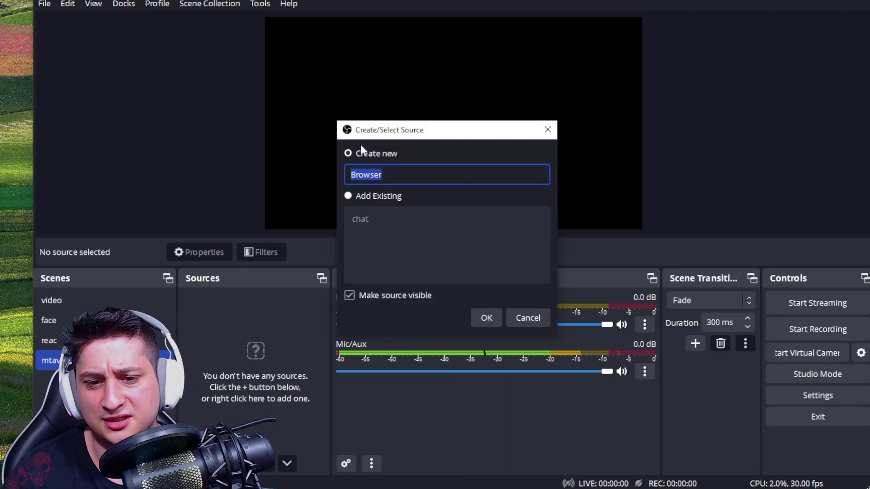
click(484, 316)
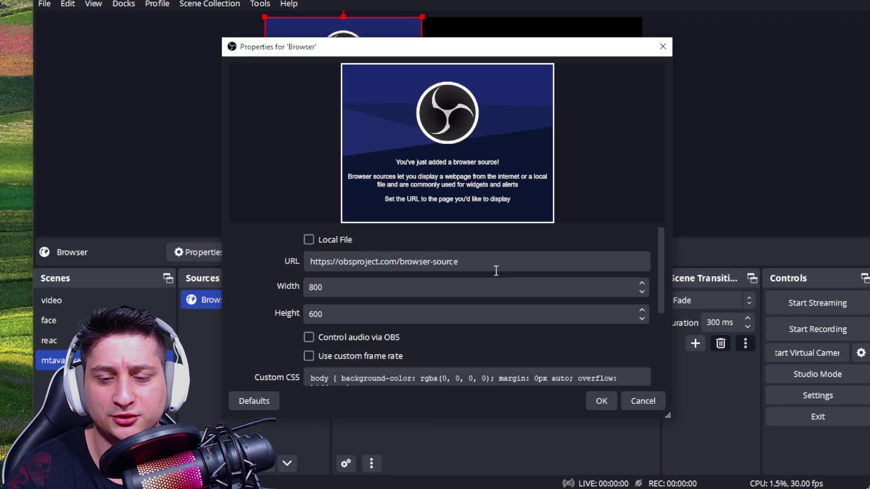
click(433, 262)
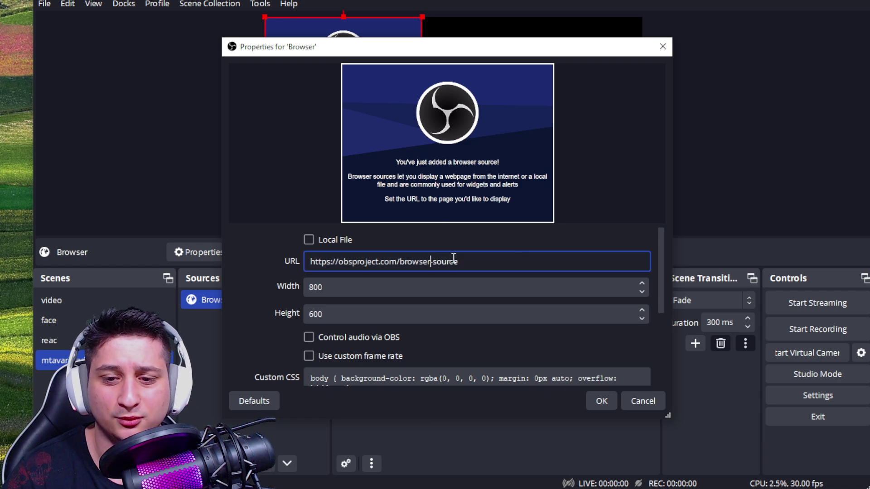
double_click(528, 262)
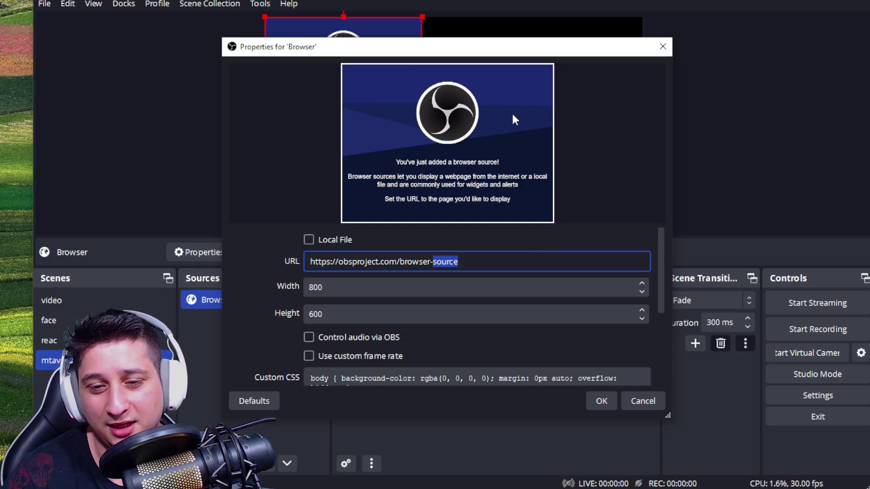
click(486, 264)
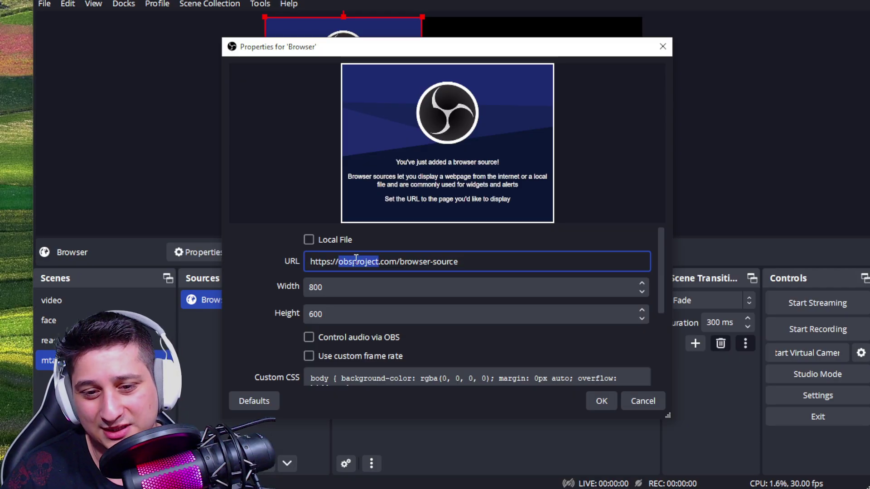
click(508, 267)
drag(432, 261, 253, 274)
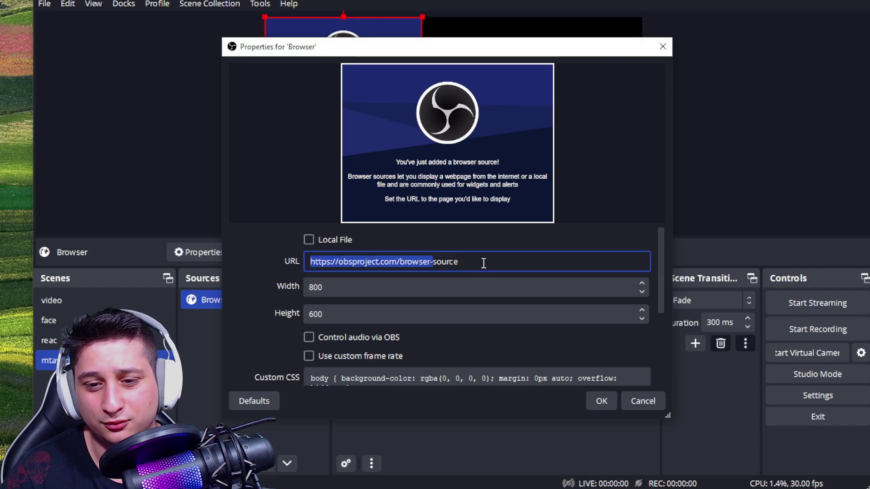
triple_click(479, 264)
click(382, 258)
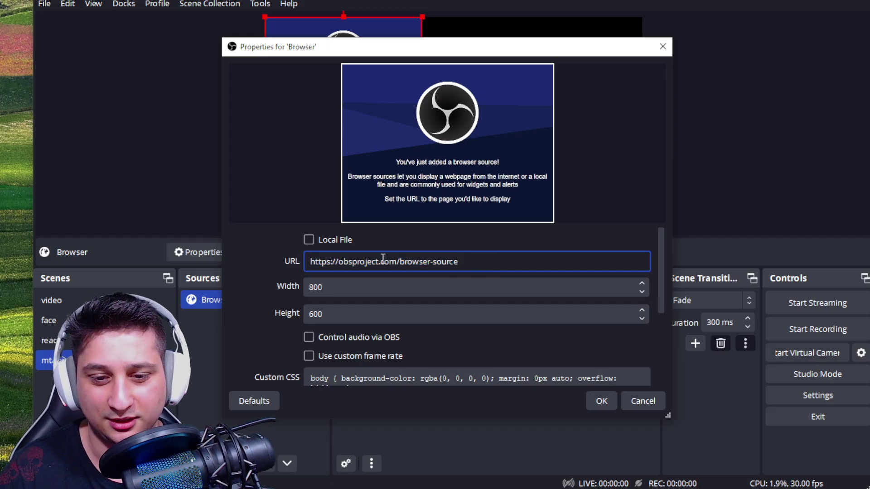
drag(338, 263, 643, 254)
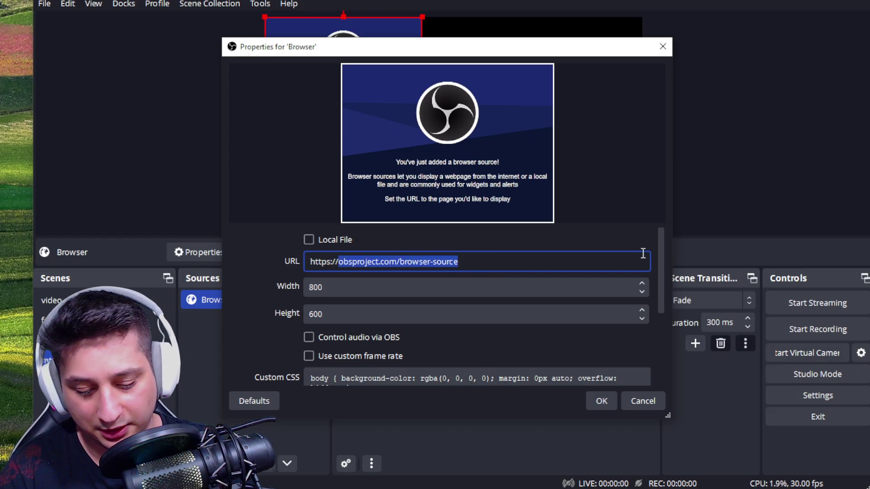
key(BackSpace)
text(youtube.com)
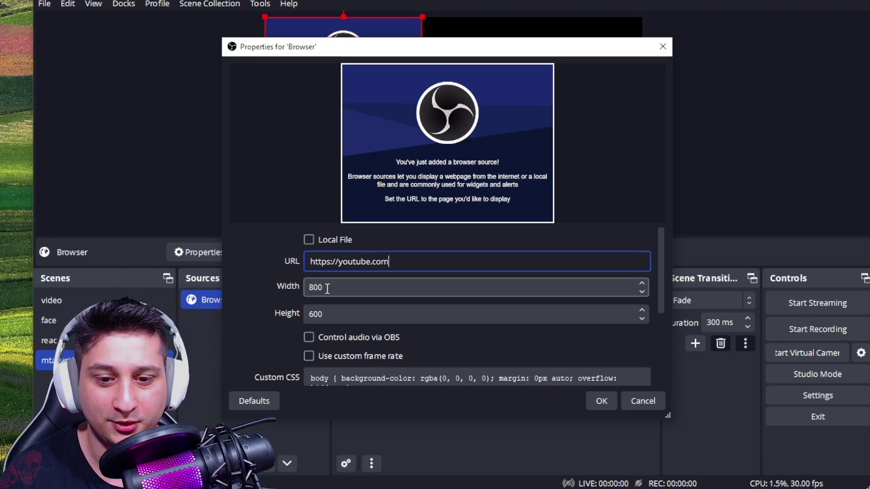
click(310, 287)
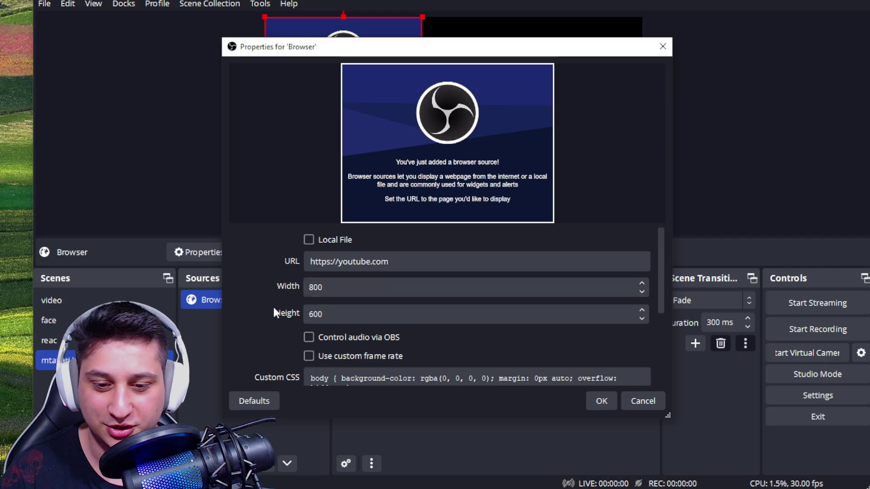
scroll(273, 306, down, 3)
click(605, 399)
- Enlarge and reposition the Browser source on the canvas, about 363 px from the left edge and 106 px from the top
drag(361, 50, 402, 58)
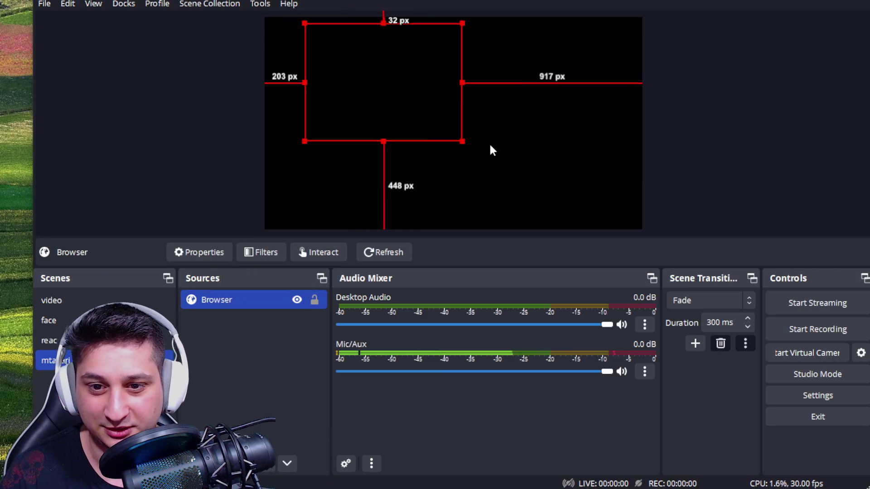
drag(462, 140, 572, 227)
drag(509, 151, 521, 152)
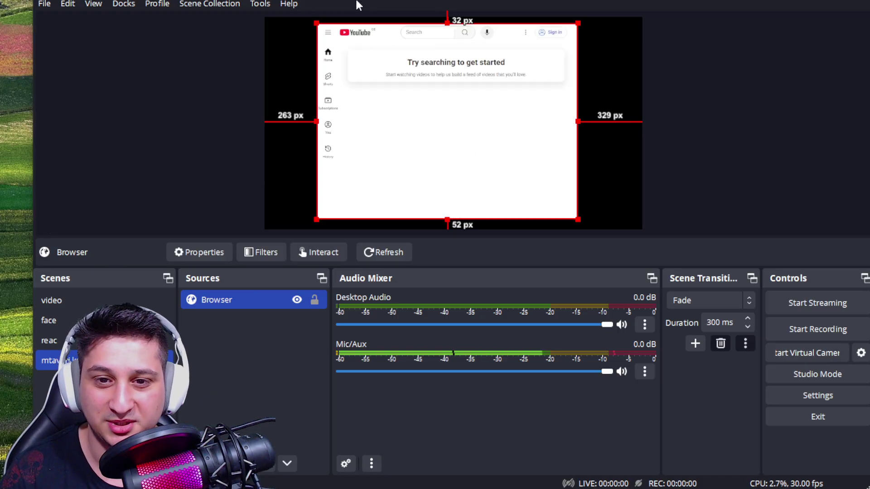
mouse_move(316, 22)
mouse_down()
mouse_move(348, 45)
mouse_move(326, 37)
mouse_up()
drag(436, 107, 446, 108)
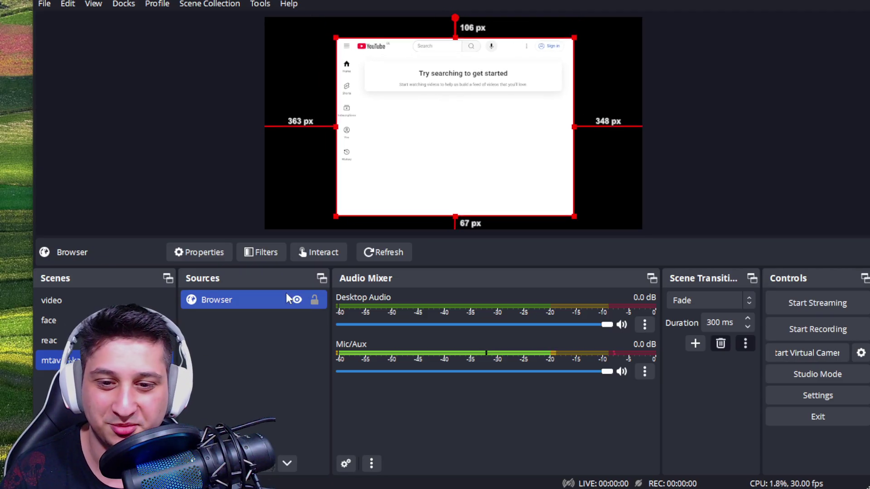
- View the Browser source's filters and remove the source from the mtavari kadri scene
right_click(246, 299)
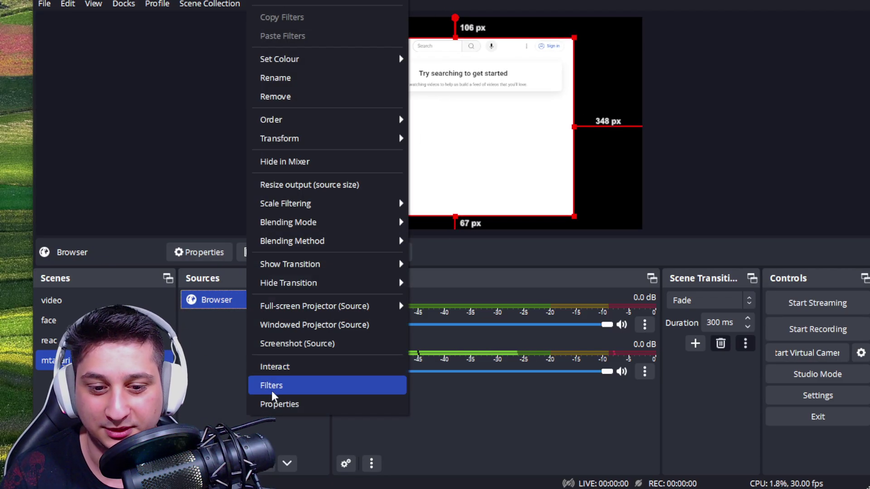
click(281, 383)
click(689, 446)
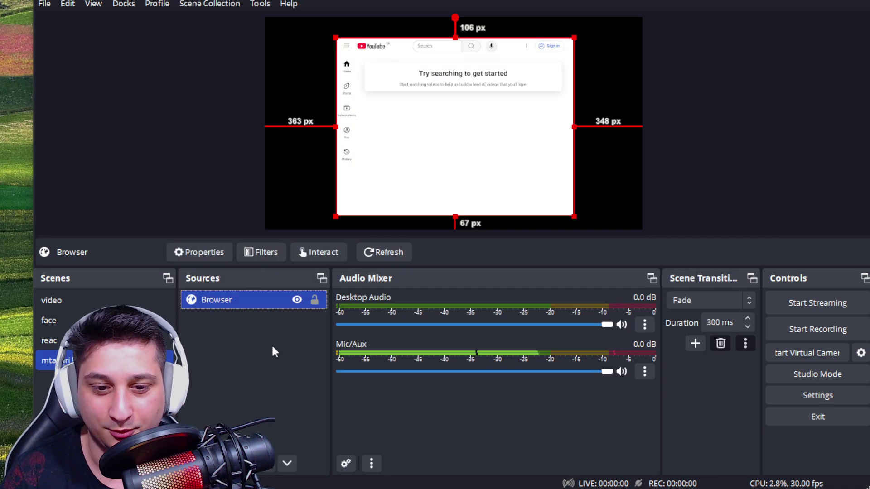
key(Delete)
key(Return)
- Create a new Display Capture source in the mtavari kadri scene with its default name
right_click(246, 320)
mouse_move(278, 333)
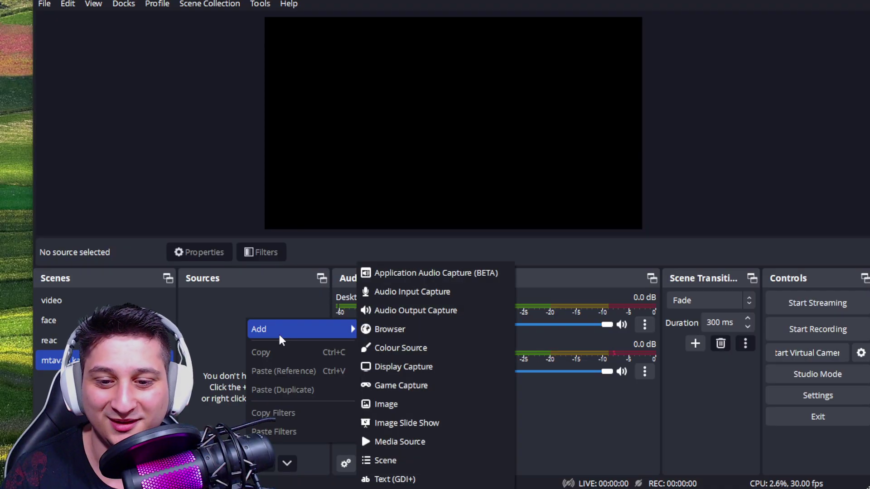
click(389, 368)
click(493, 318)
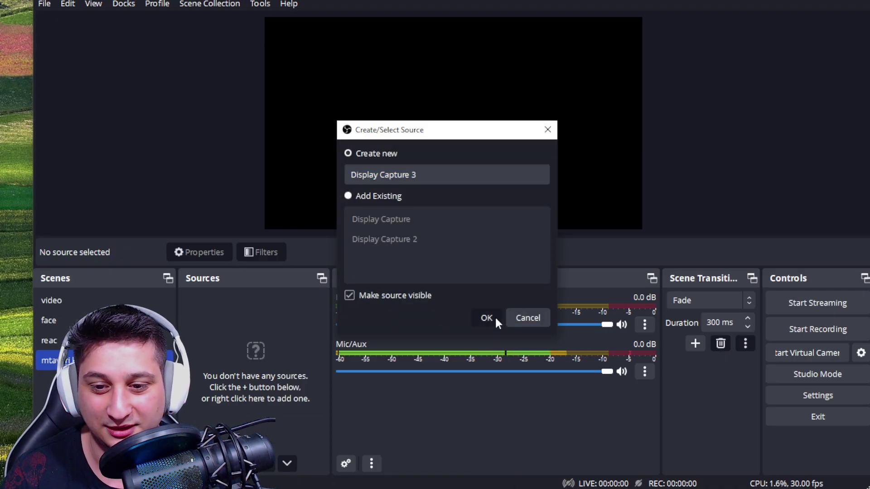
- Set the new Display Capture source to the E1911: 1366x768 @ 1920,0 monitor and accept the properties
click(396, 268)
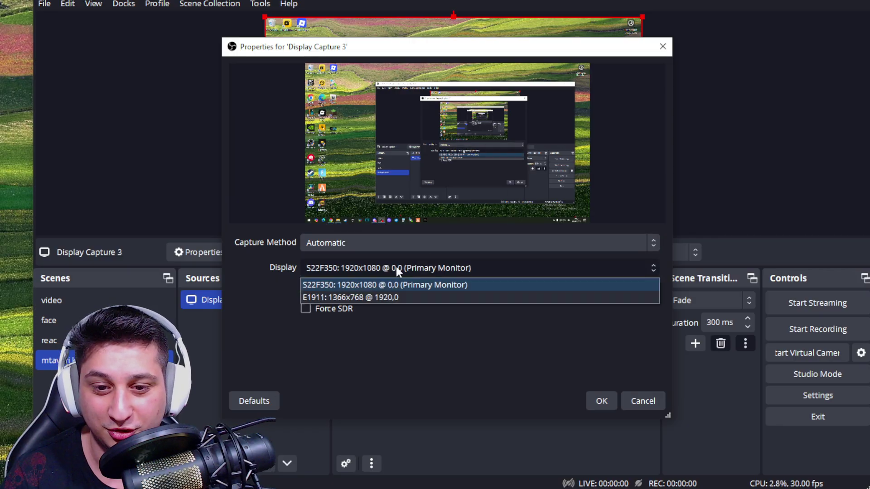
click(384, 295)
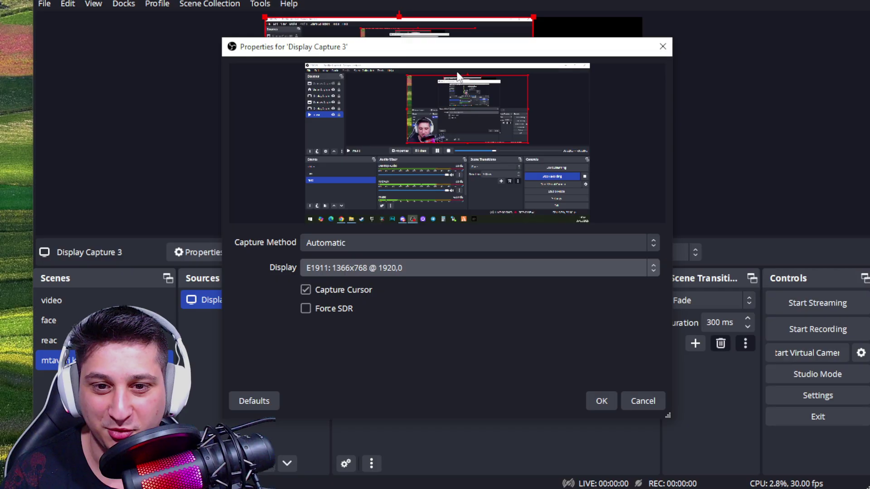
drag(377, 52, 309, 8)
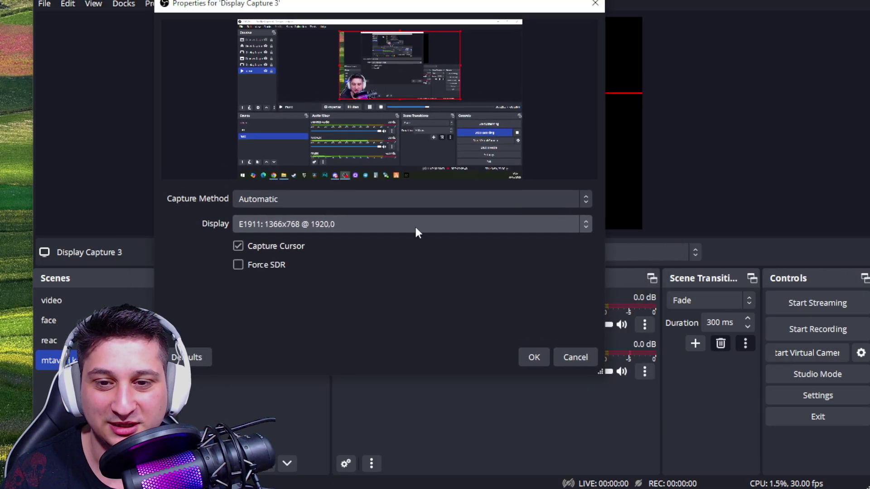
click(312, 224)
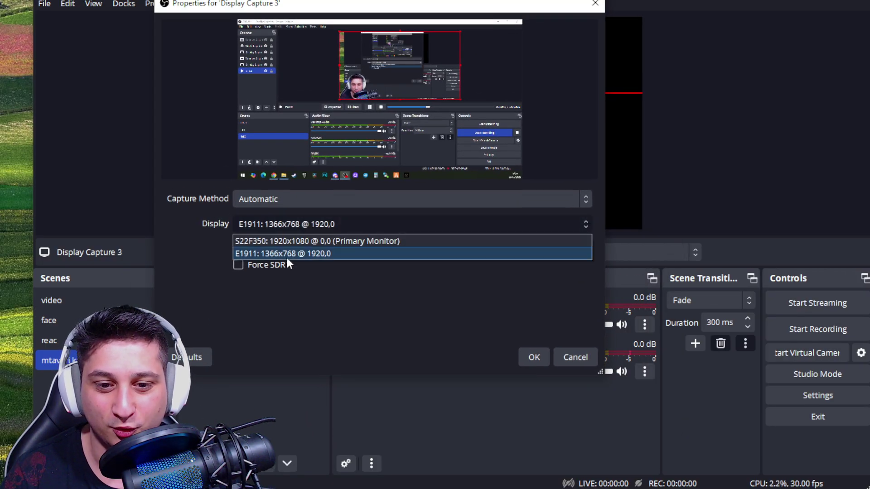
click(311, 253)
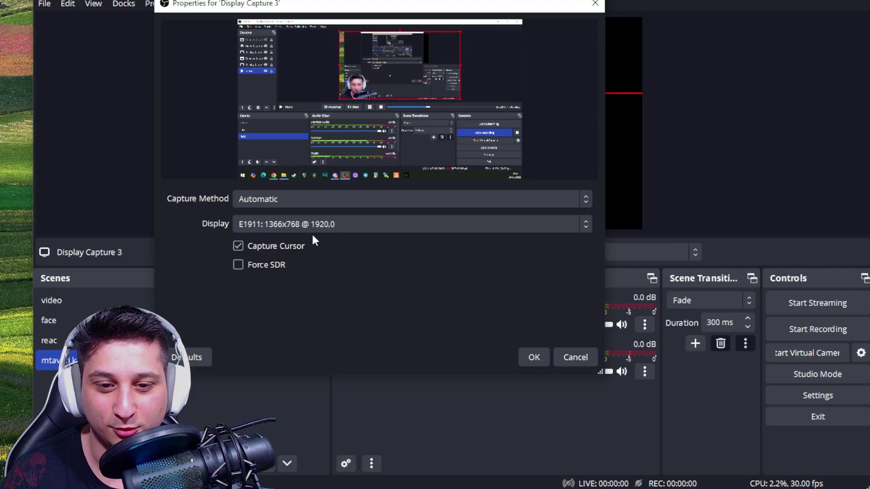
click(565, 359)
- Enlarge Display Capture 3 to fill the whole canvas, and hide the source
drag(533, 168, 643, 229)
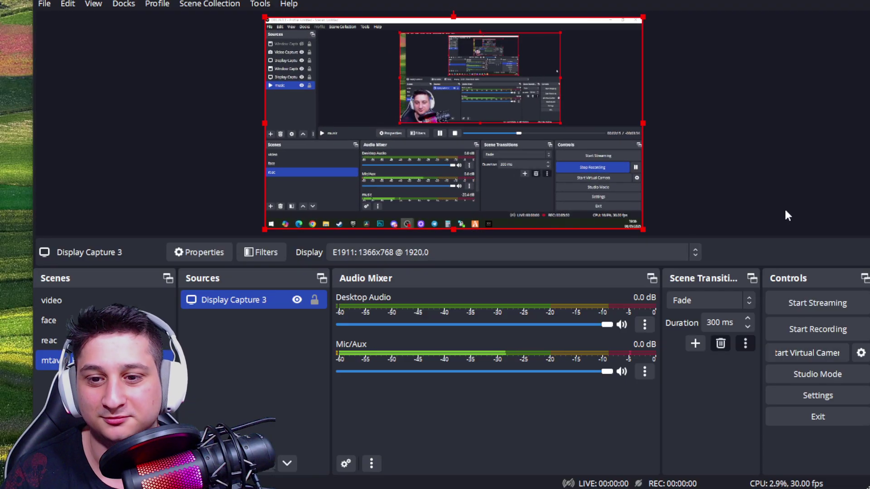
click(297, 299)
- Create a new Game Capture source in the mtavari kadri scene with its default name
right_click(250, 321)
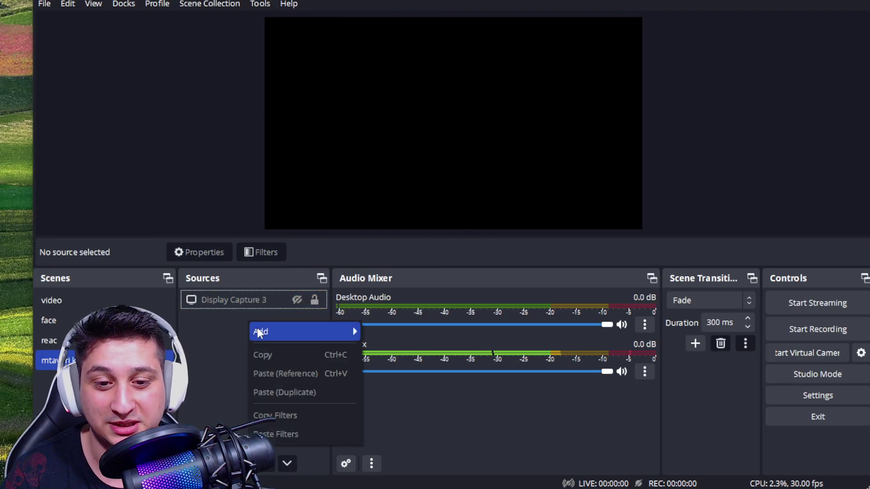
mouse_move(267, 335)
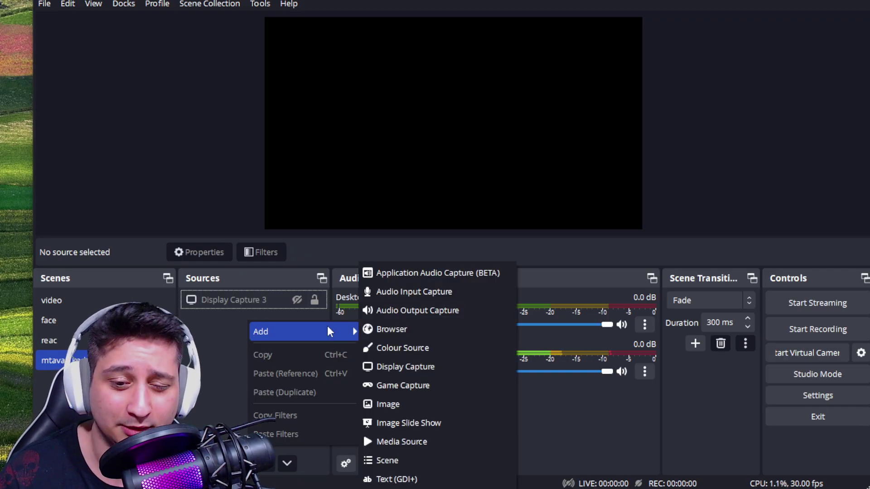
click(438, 388)
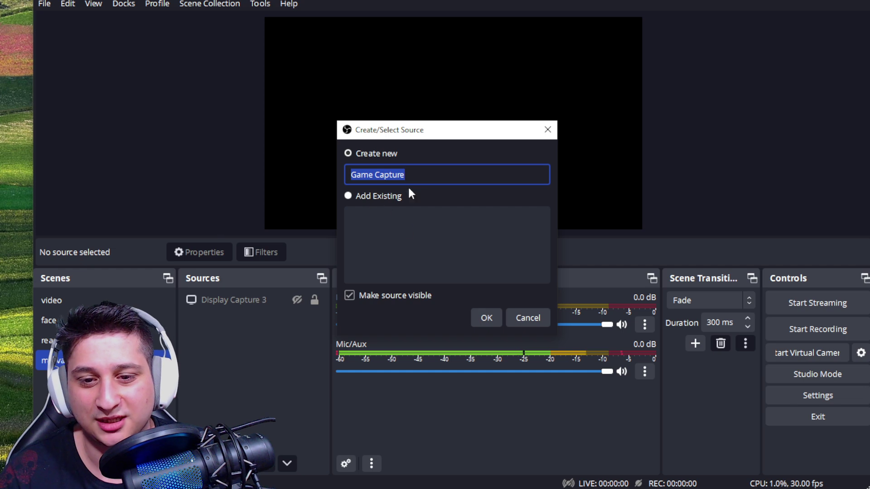
click(475, 318)
- Review the Game Capture source's available modes, keeping Capture any full-screen application
click(430, 243)
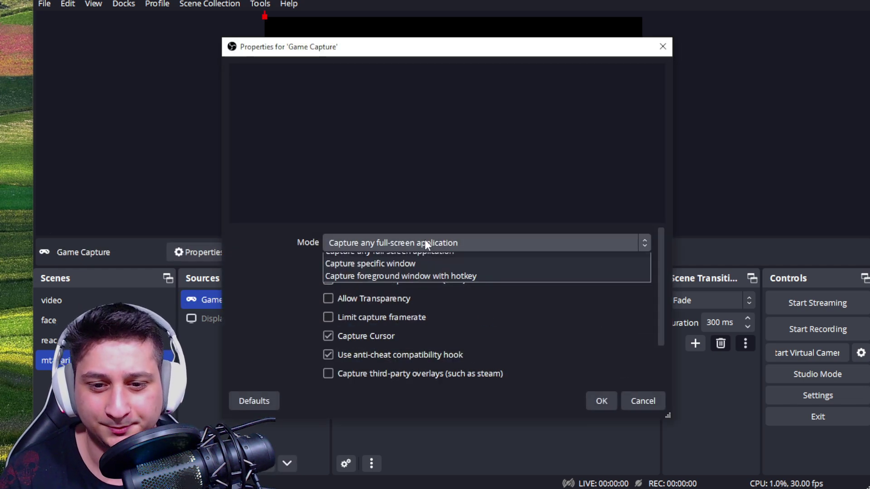
click(299, 268)
click(382, 244)
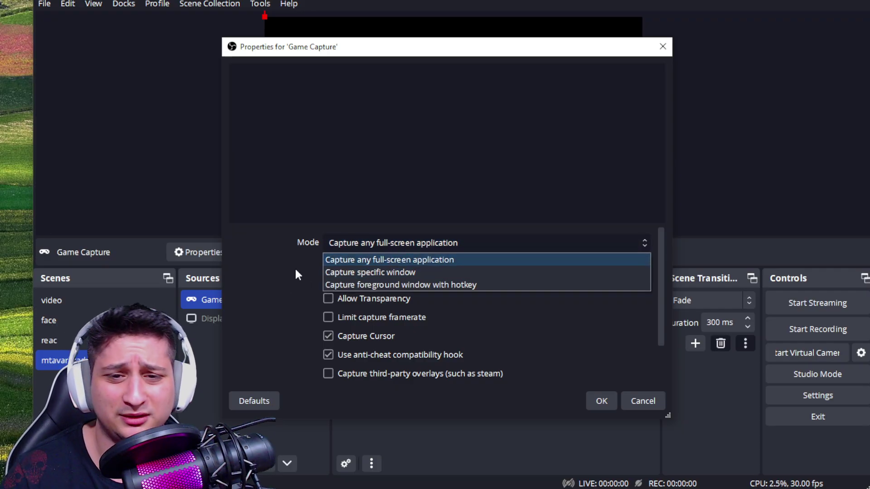
click(361, 260)
click(385, 249)
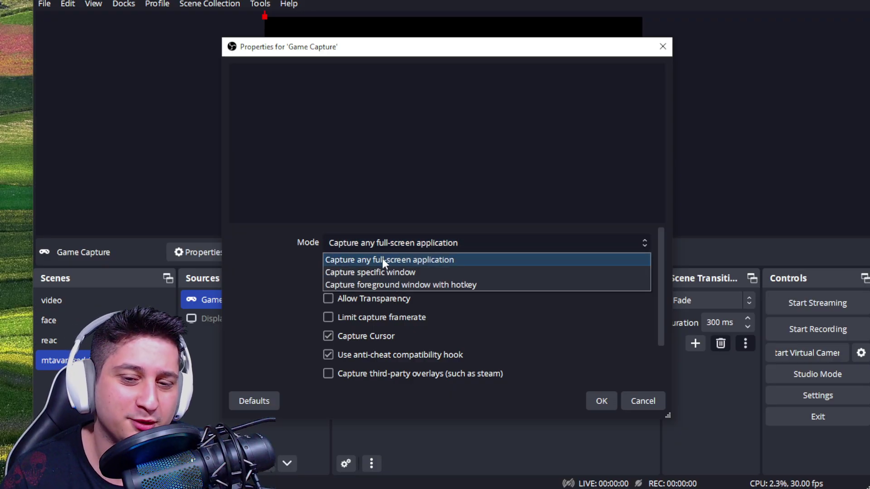
click(382, 260)
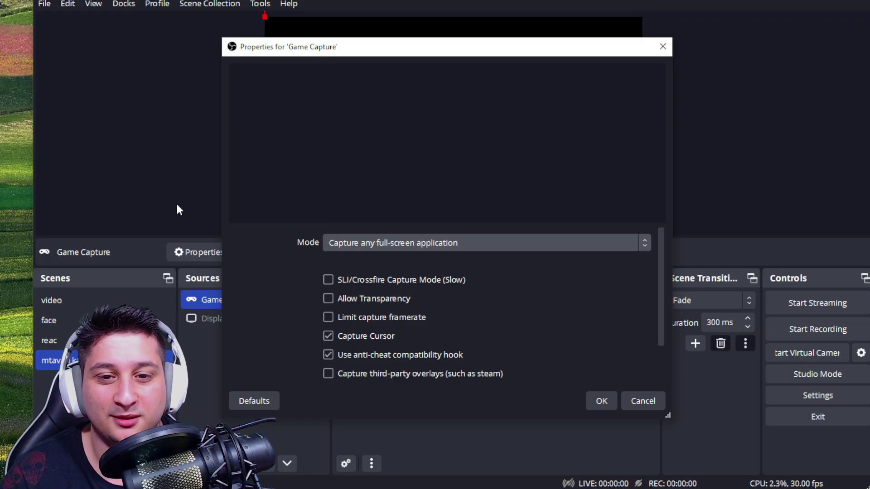
- Try the Capture specific window mode for Game Capture, check the windows offered, and cancel the property changes
click(452, 244)
click(410, 273)
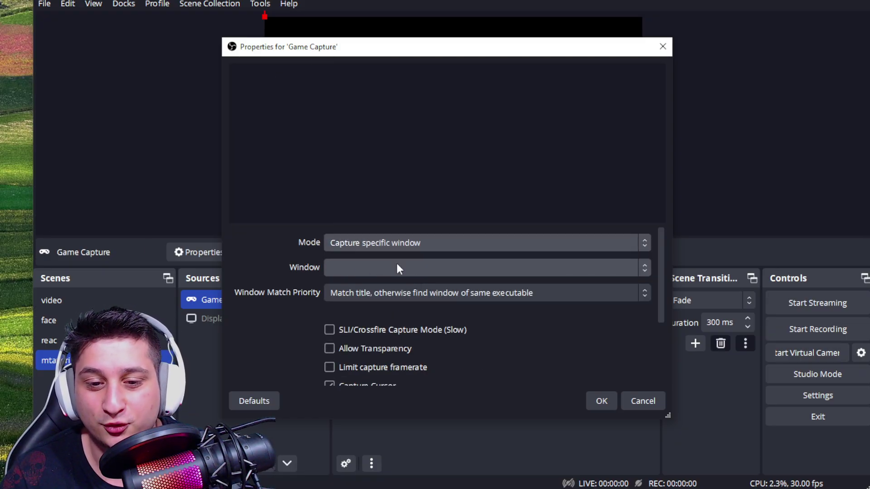
click(396, 267)
click(380, 247)
click(369, 271)
click(369, 267)
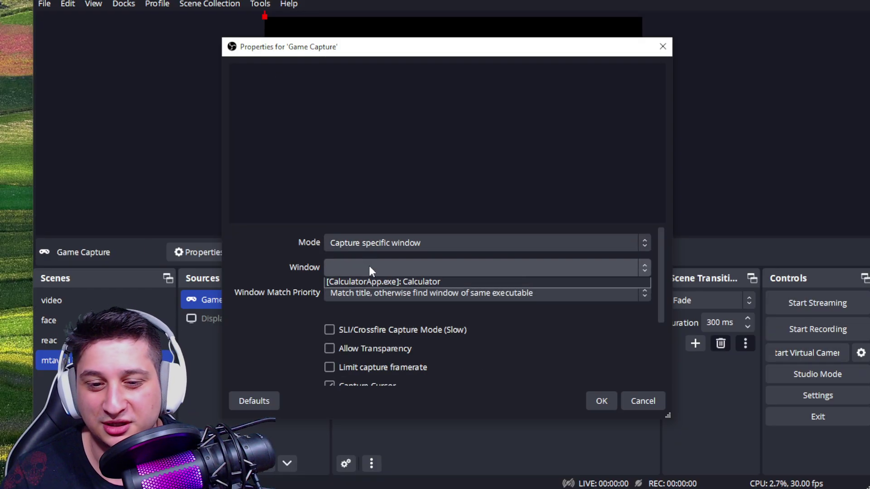
click(283, 245)
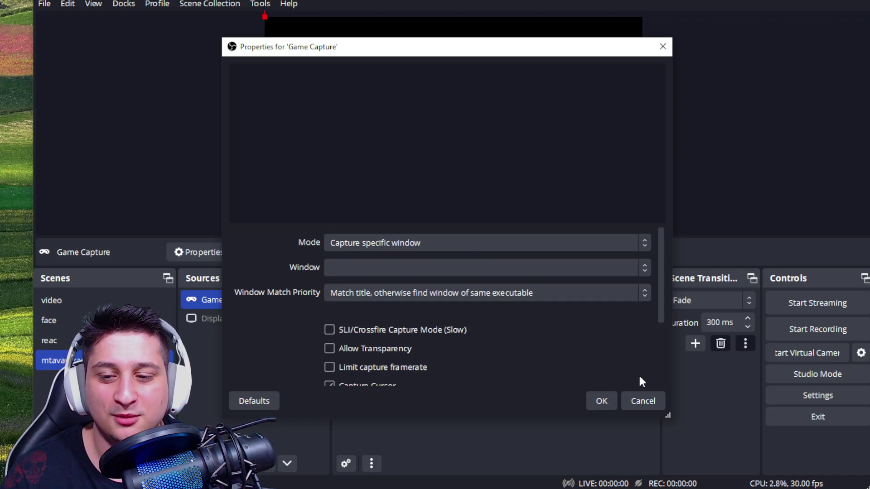
click(407, 242)
click(248, 259)
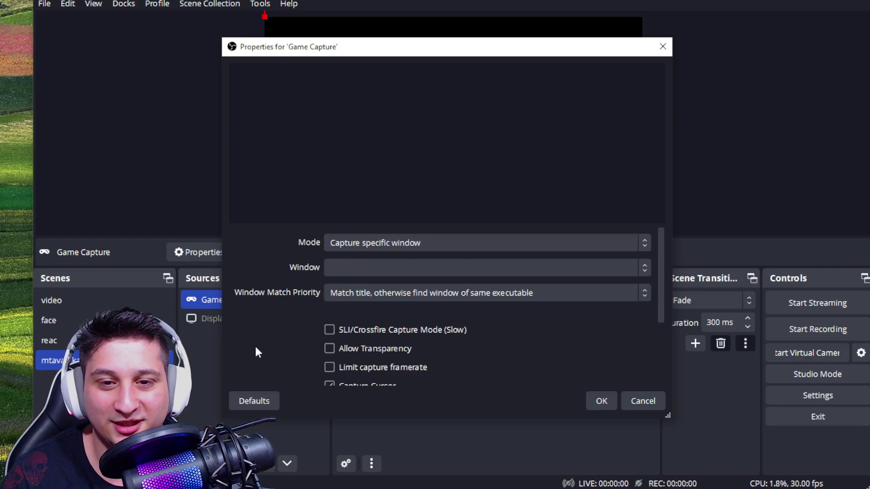
click(643, 401)
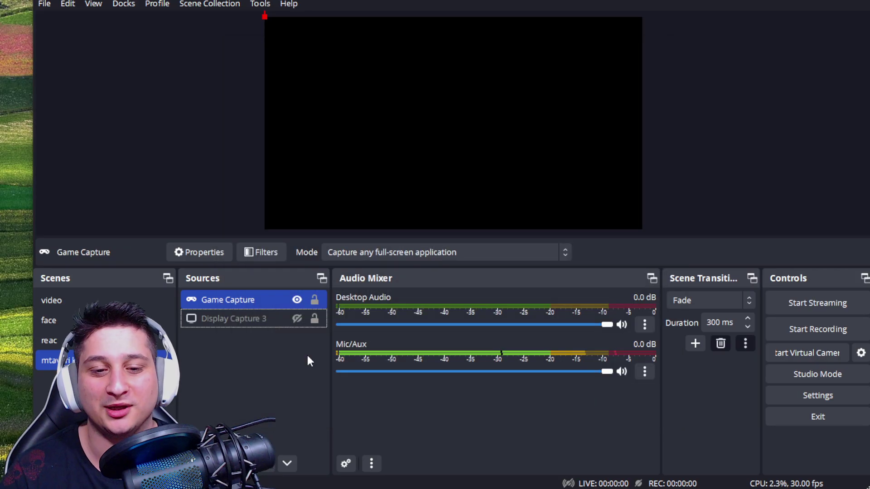
- Create a new Image source with its default name and close its properties without choosing an image file
right_click(271, 354)
mouse_move(304, 360)
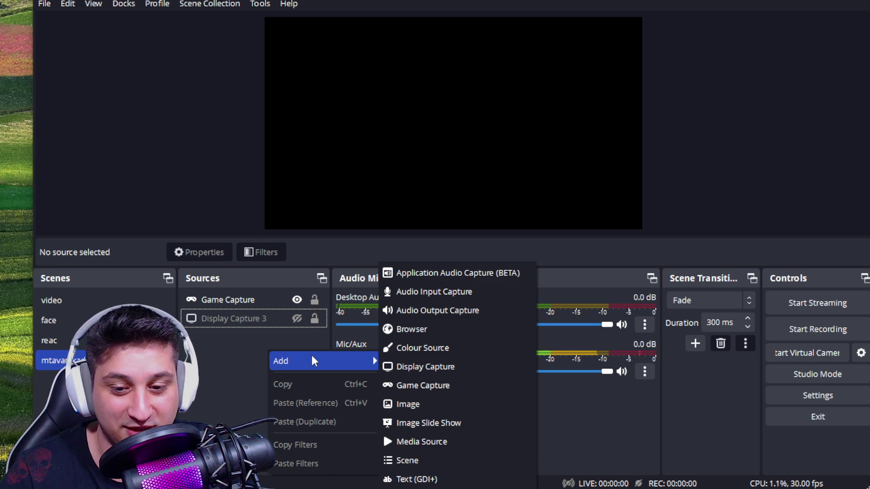
click(460, 404)
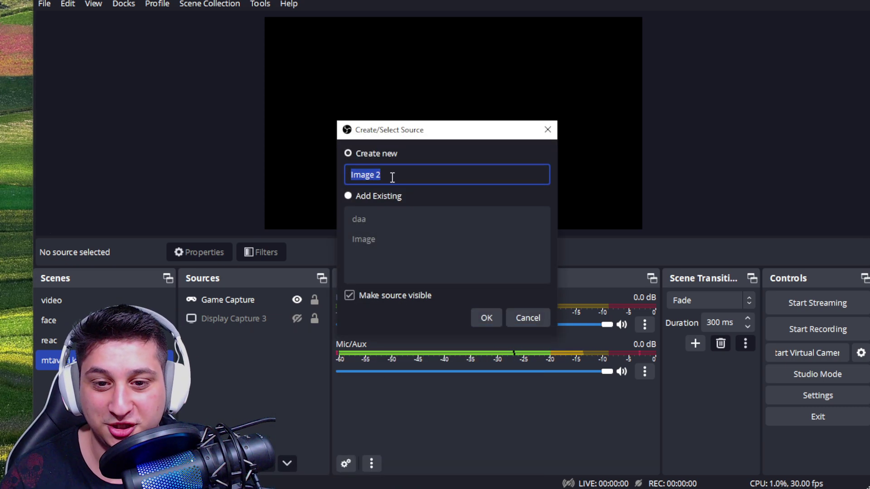
click(488, 317)
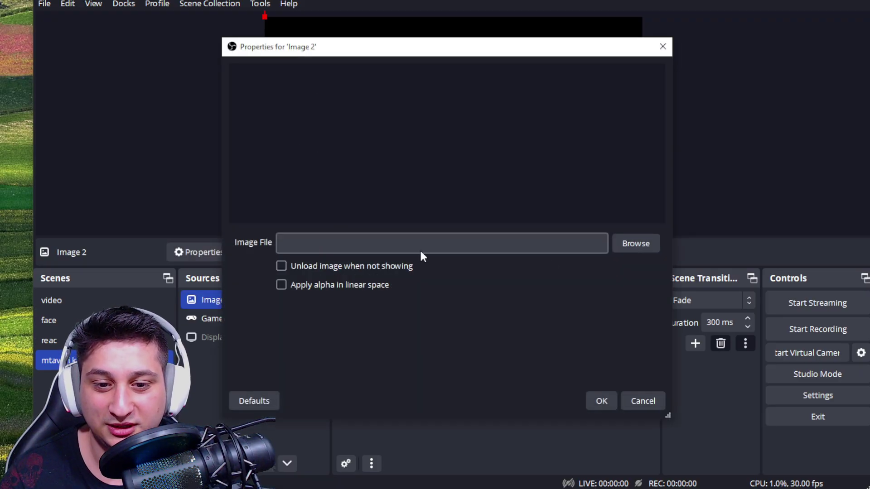
drag(406, 52, 541, 75)
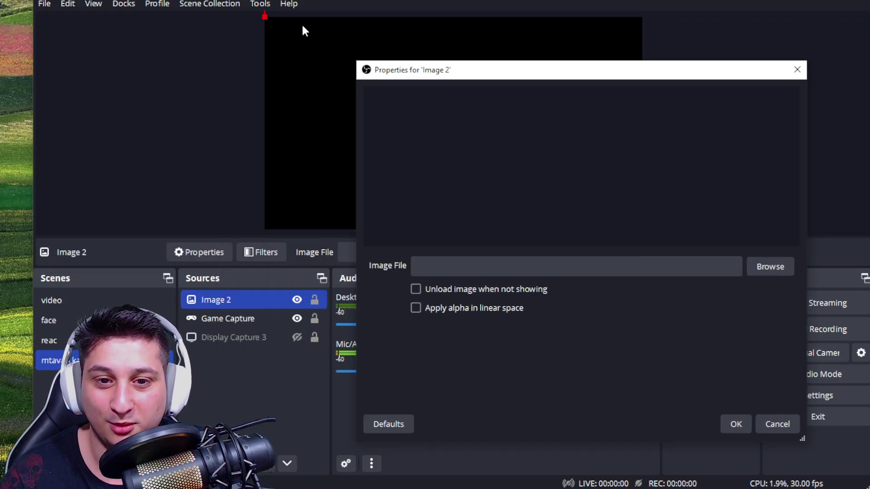
click(797, 69)
- Hide the Game Capture and Image 2 sources in the mtavari kadri scene
right_click(244, 380)
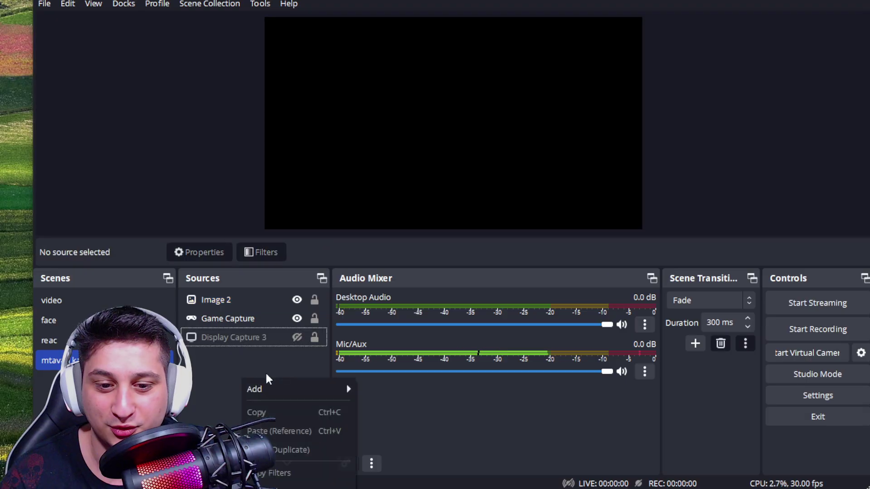
click(272, 320)
click(297, 319)
click(297, 299)
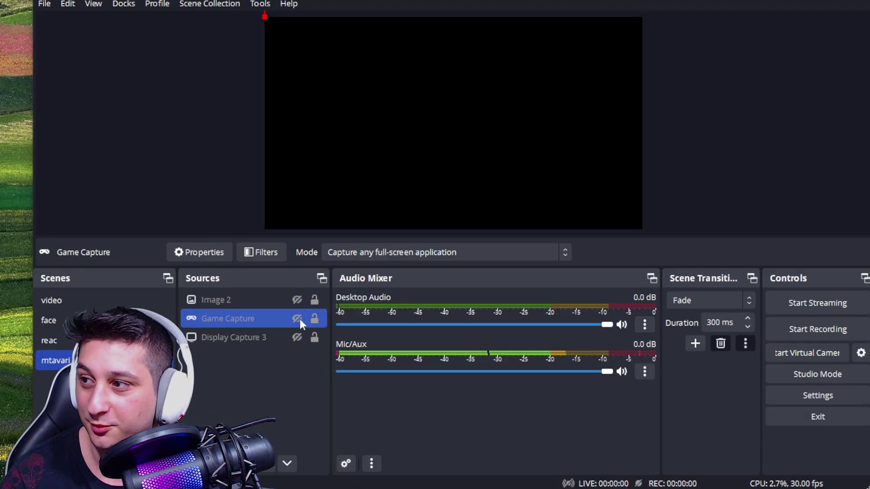
click(297, 298)
click(296, 319)
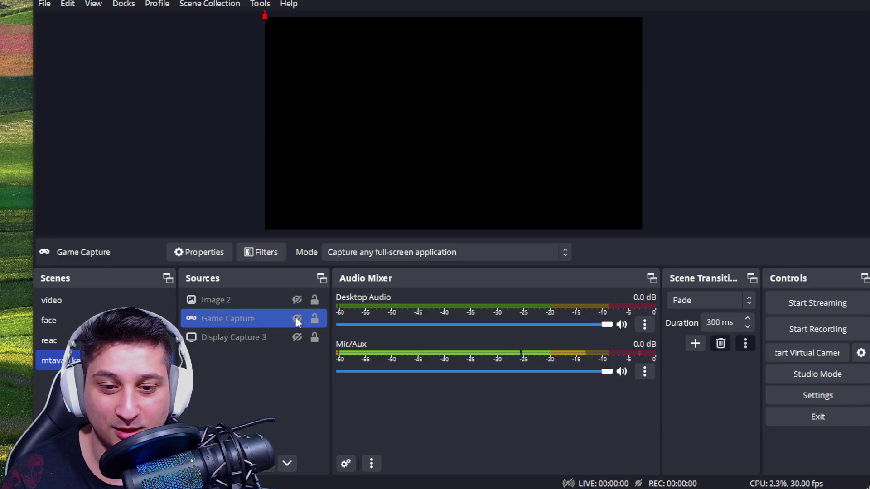
- Show the Display Capture 3 source and hide it again several times to demonstrate its visibility toggle
click(297, 337)
click(297, 337)
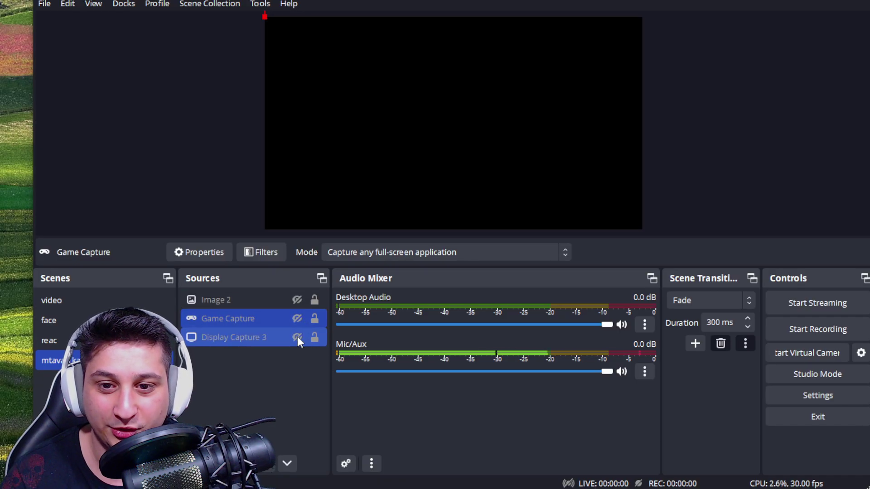
click(298, 337)
click(297, 337)
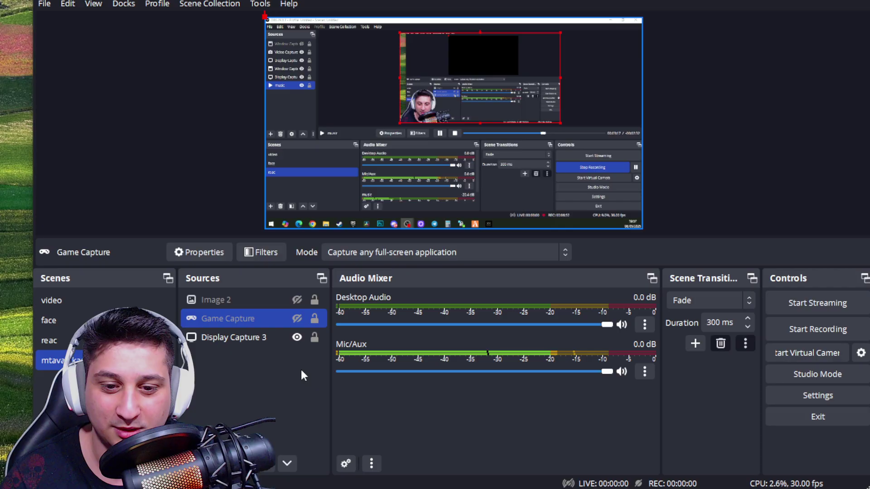
click(296, 338)
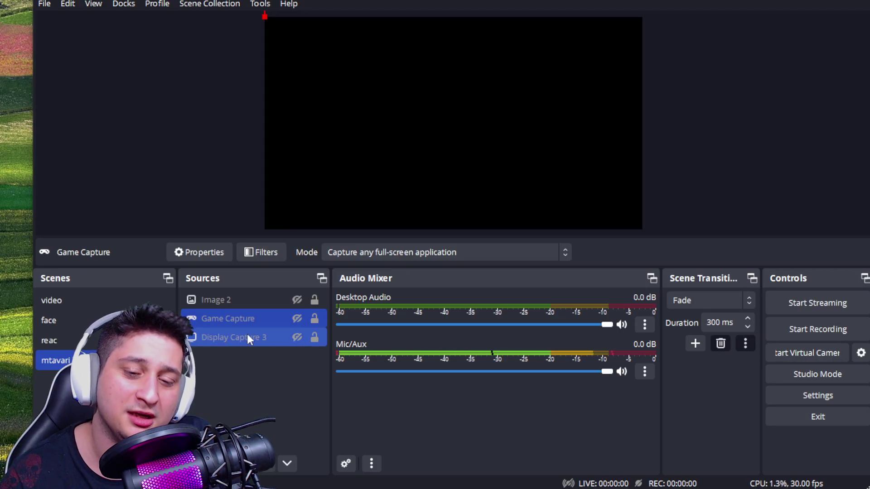
right_click(249, 339)
click(207, 340)
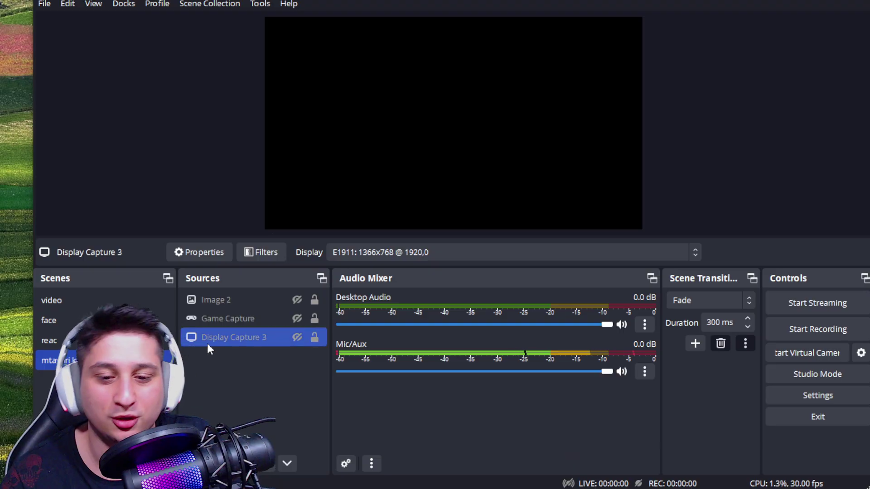
click(298, 339)
click(296, 337)
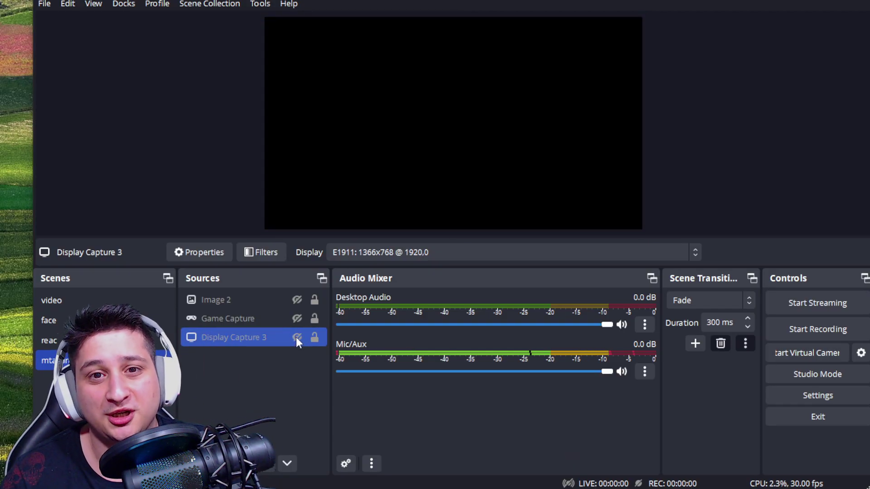
click(298, 337)
click(297, 338)
- Create a new Media Source with its default name and move its properties window clear of the sources list
right_click(246, 380)
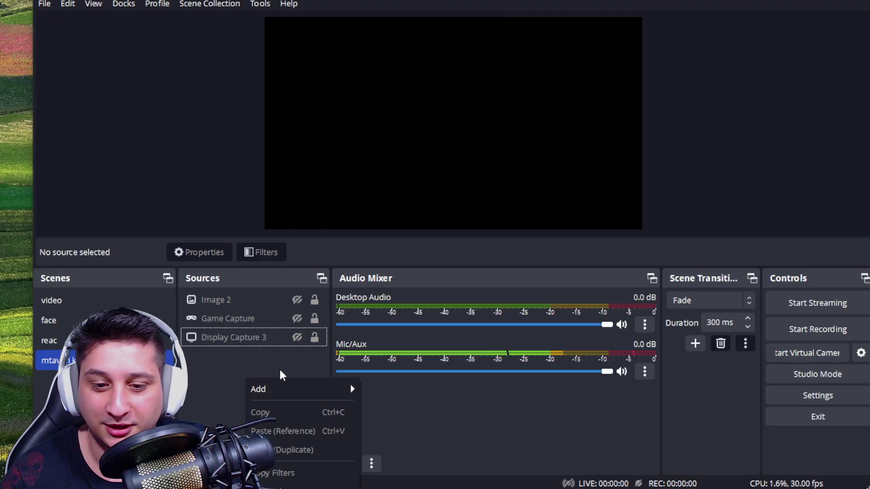
mouse_move(284, 387)
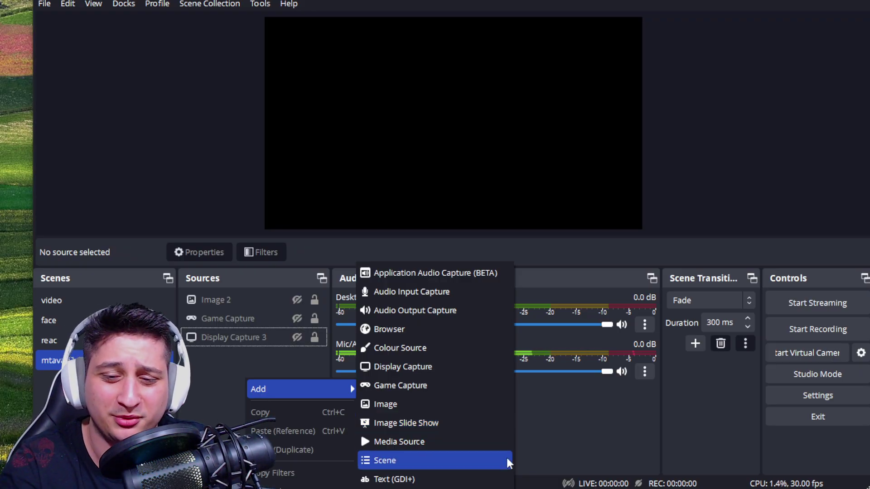
click(447, 445)
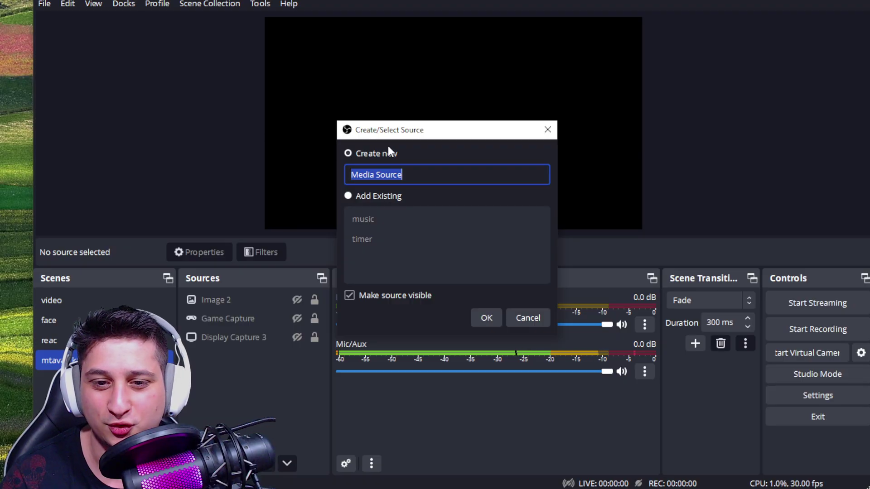
click(486, 318)
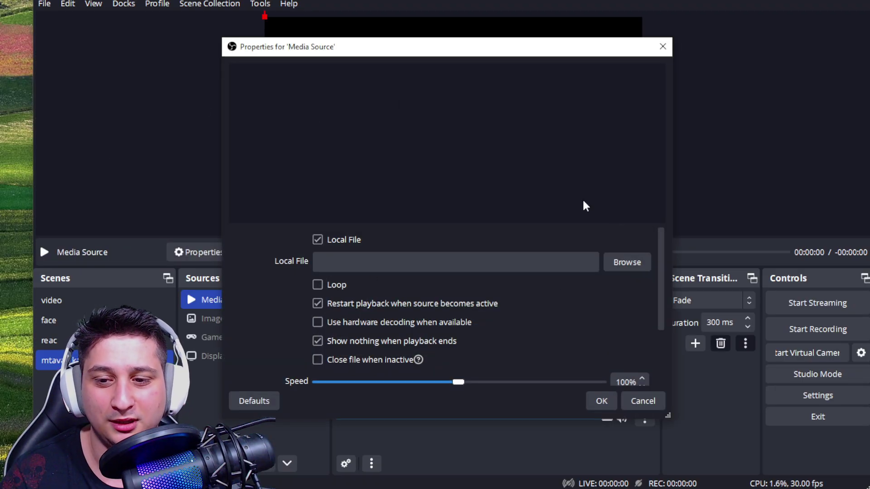
drag(374, 48, 445, 36)
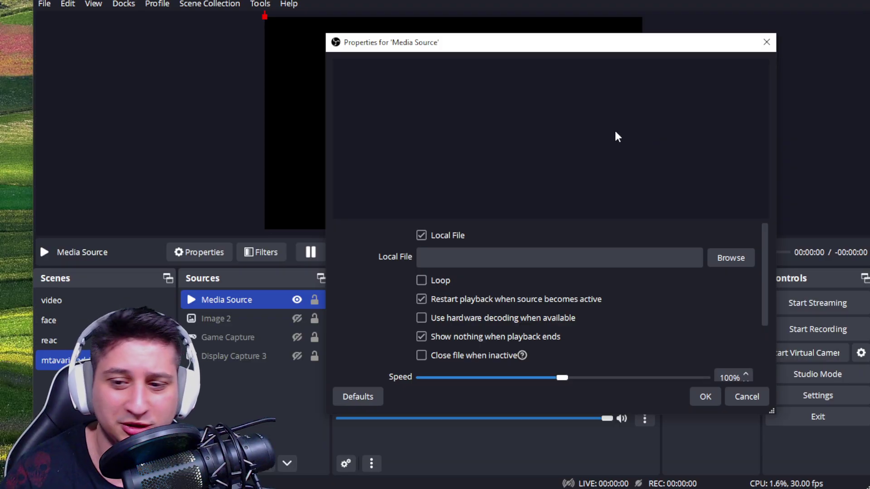
- Close the Media Source properties without choosing a file and show the music source in the reac scene
click(754, 398)
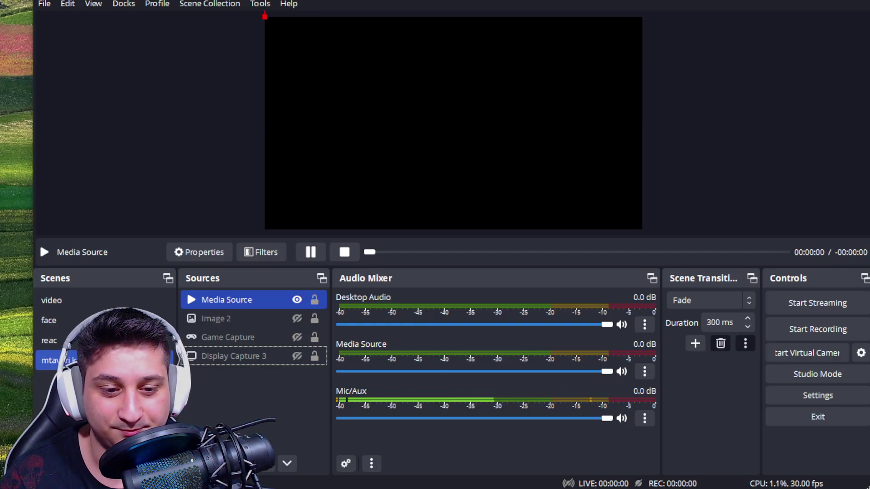
click(50, 340)
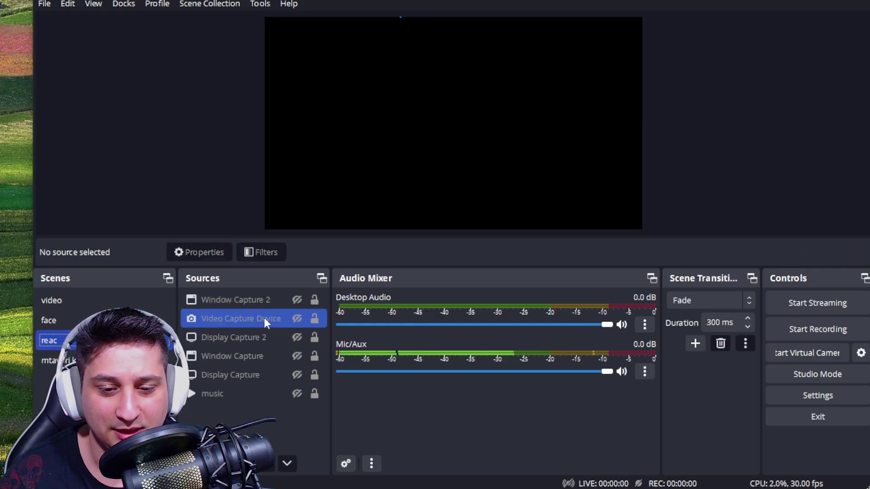
click(229, 394)
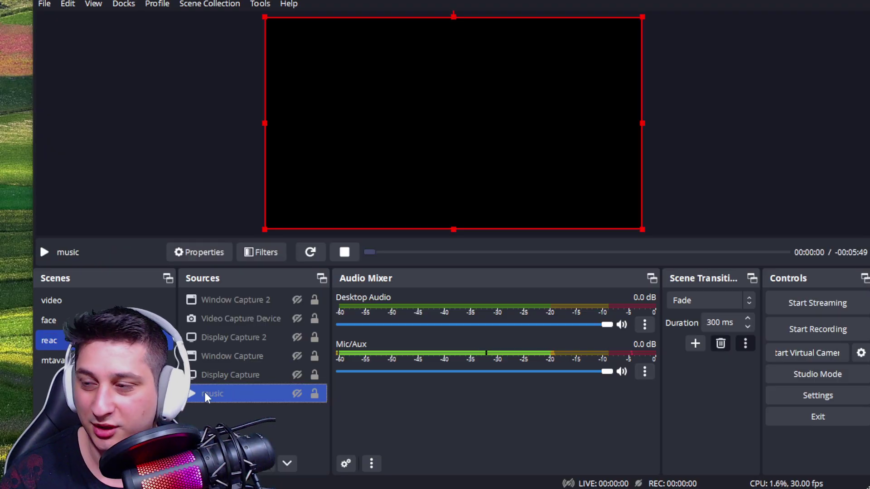
click(298, 393)
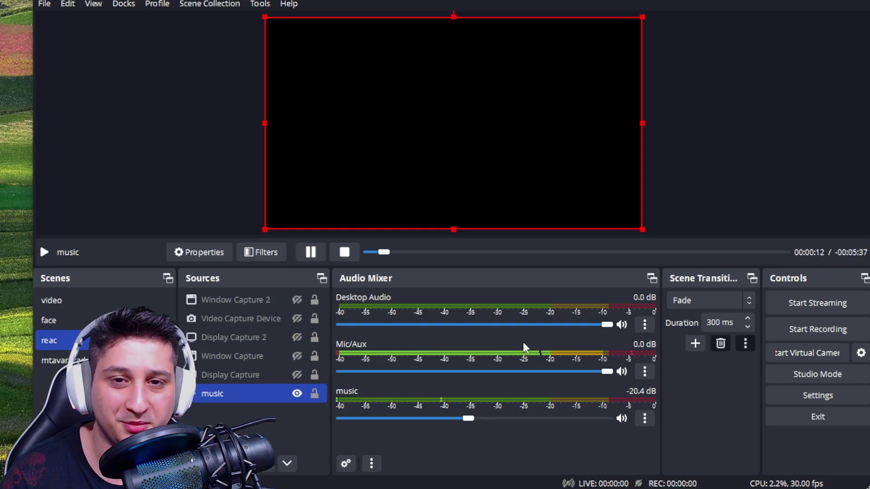
- Review the music source's local file and playback properties, and hide the source again
double_click(216, 396)
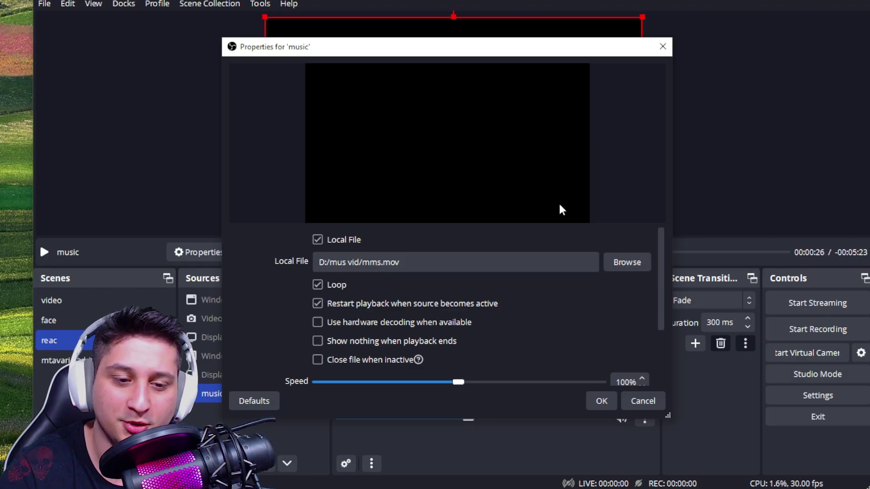
click(602, 401)
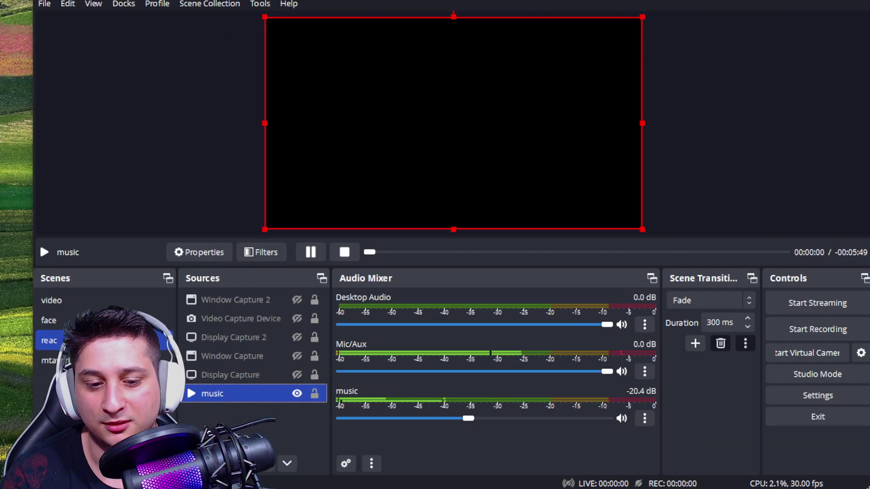
click(296, 394)
- Return to the mtavari kadri scene and hide its Media Source
click(54, 360)
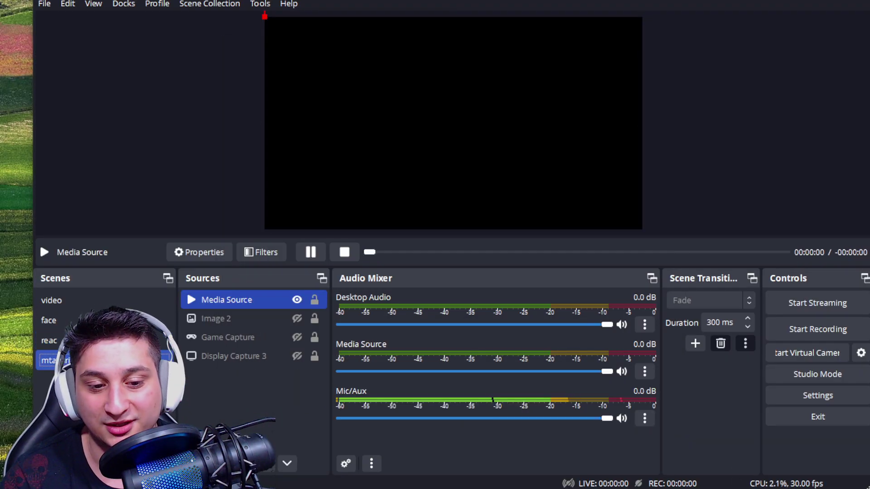
click(202, 407)
click(297, 300)
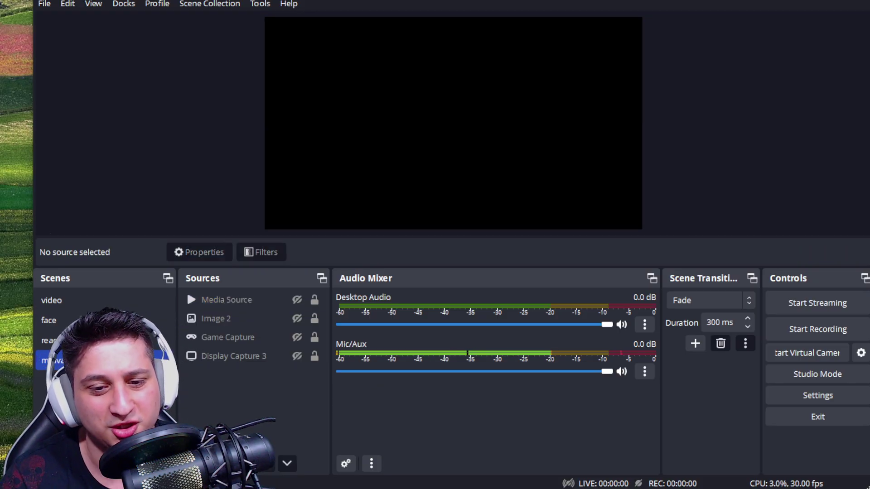
- Add the existing reac scene as a visible source in the mtavari kadri scene
click(190, 463)
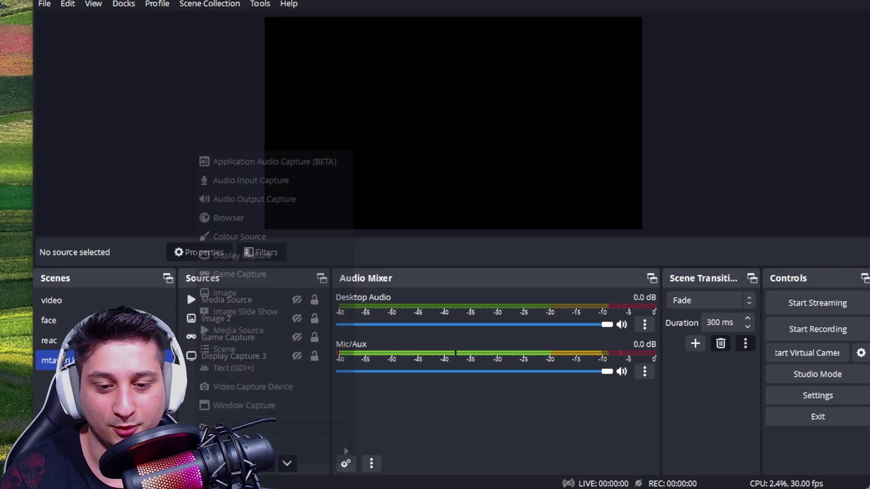
click(471, 416)
right_click(398, 124)
right_click(305, 84)
mouse_move(344, 207)
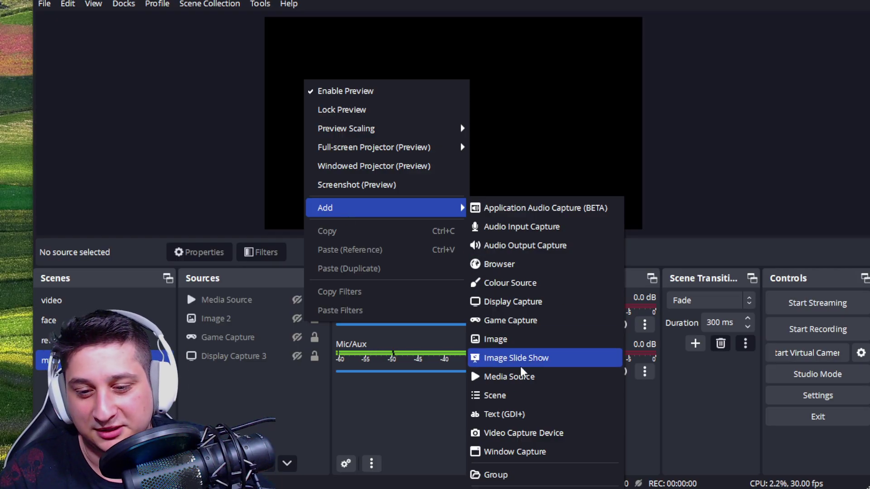
click(494, 396)
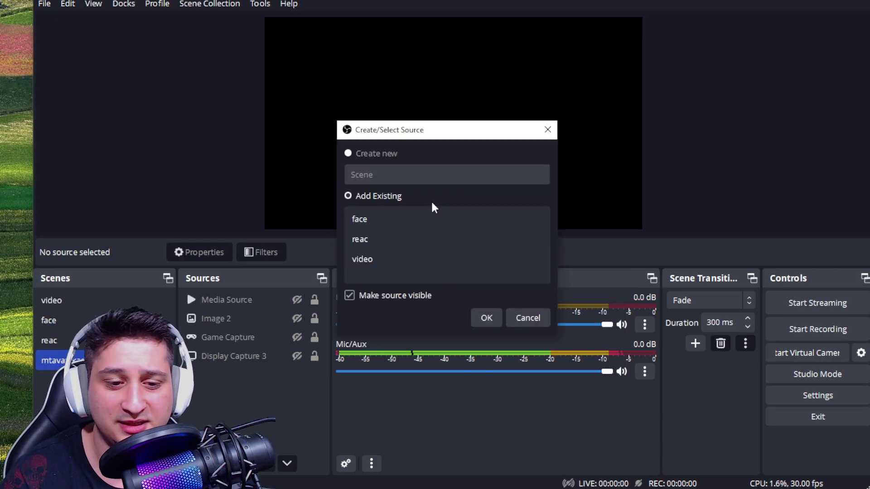
click(362, 239)
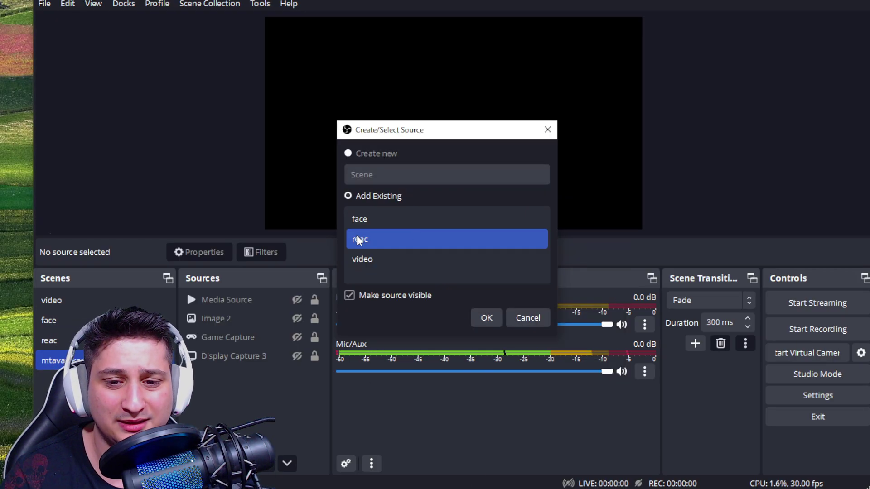
double_click(390, 236)
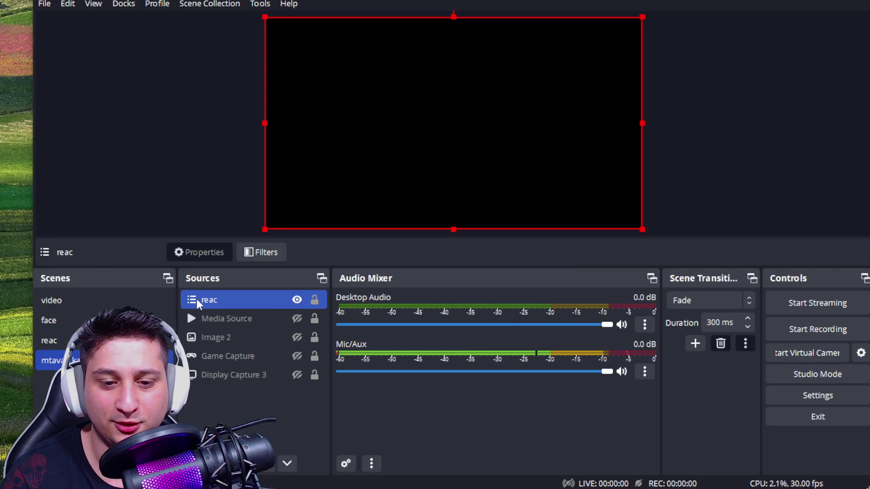
- Show Display Capture in the reac scene and toggle the nested reac source off and on in mtavari kadri
double_click(239, 300)
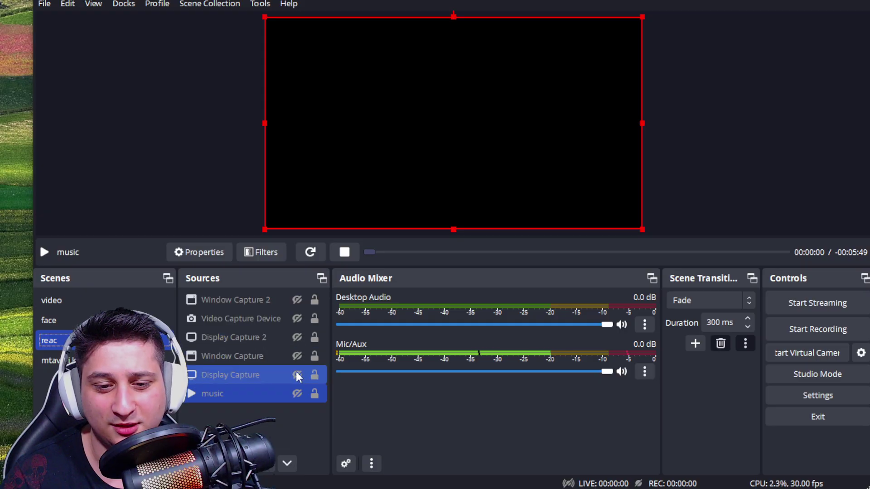
click(296, 375)
double_click(49, 360)
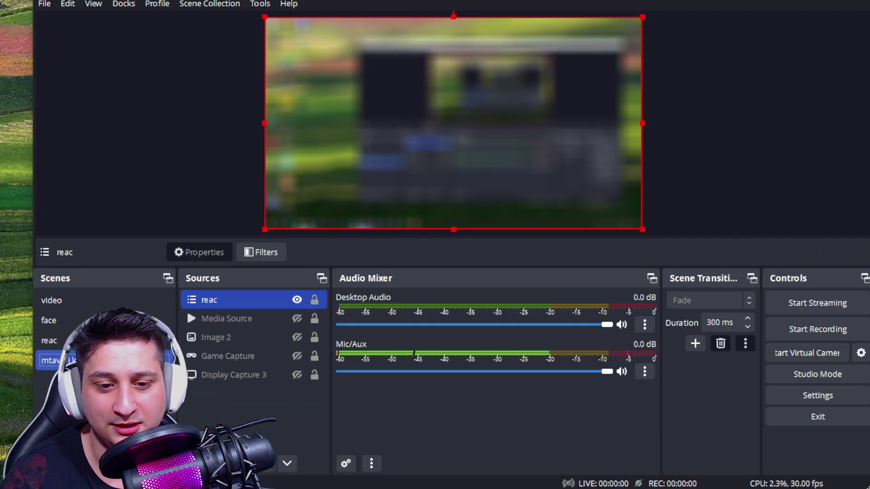
click(296, 300)
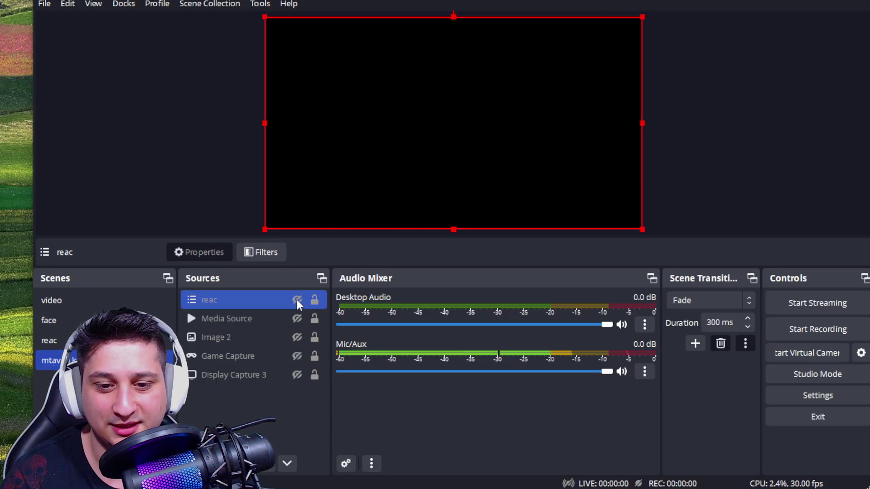
click(296, 300)
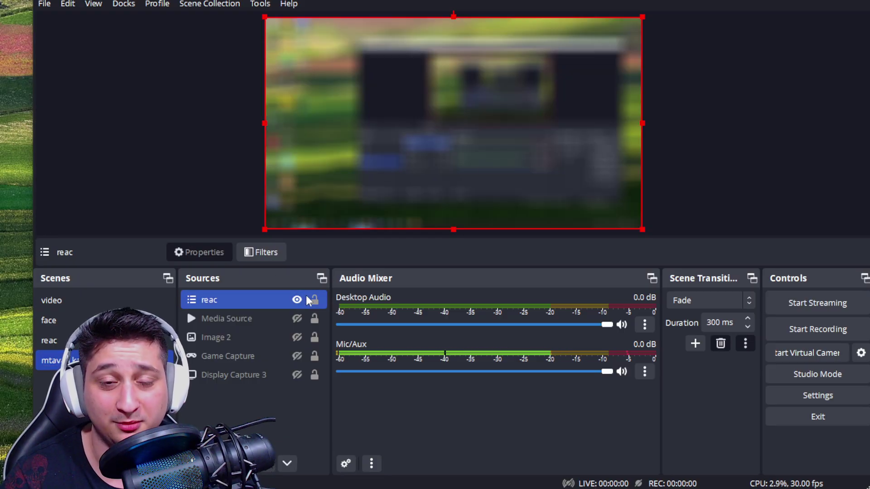
- Create a Text (GDI+) source named "fefew" containing "ewqeqewq" and enlarge it to slightly wider than the canvas
right_click(270, 83)
mouse_move(317, 210)
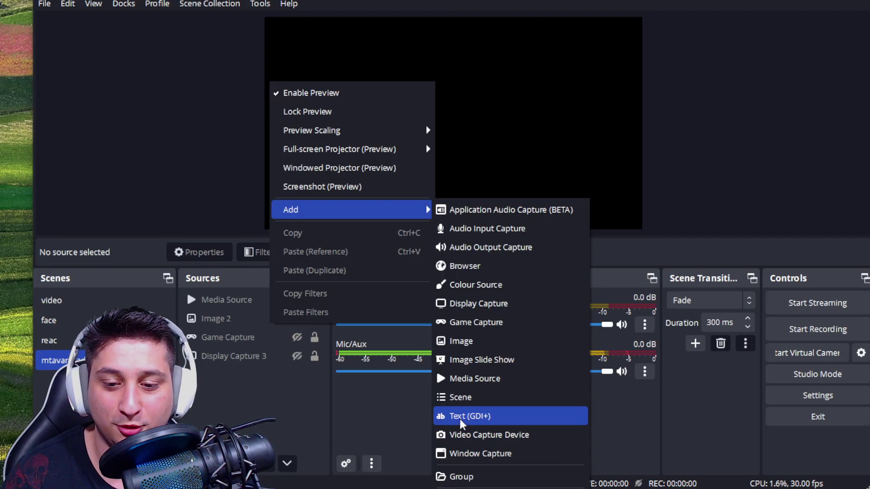
click(461, 417)
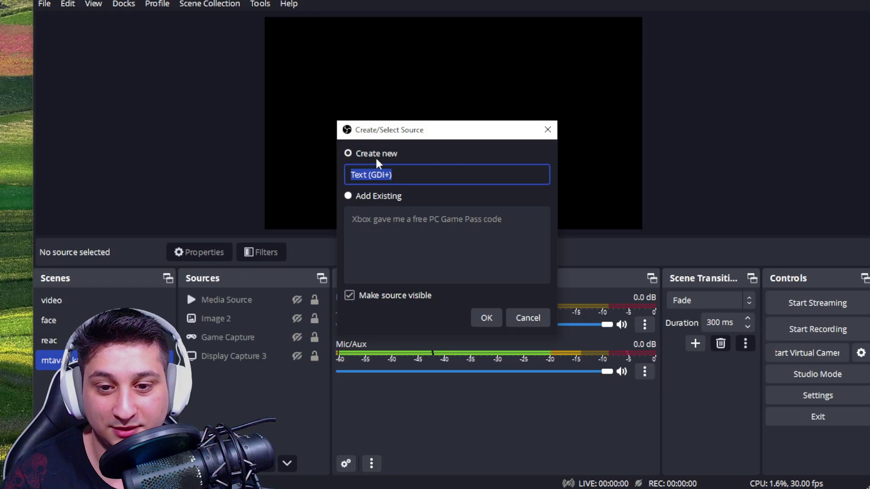
text(fefew)
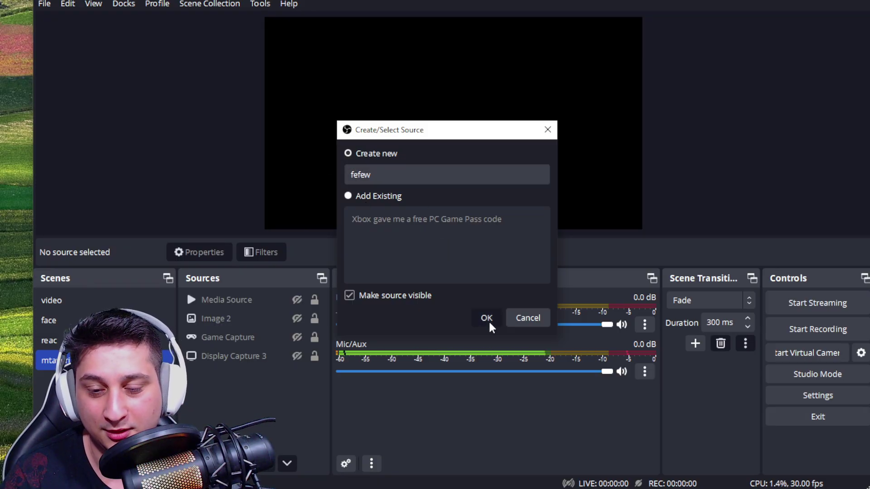
click(486, 318)
click(421, 303)
text(ewqeqewq)
click(601, 401)
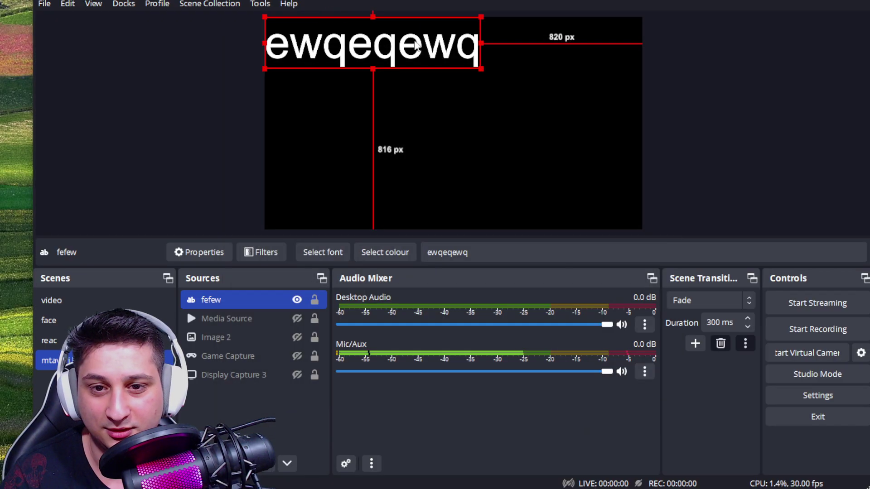
drag(481, 69, 651, 78)
- Review the fefew text source's properties and hide the source in the scene
double_click(221, 301)
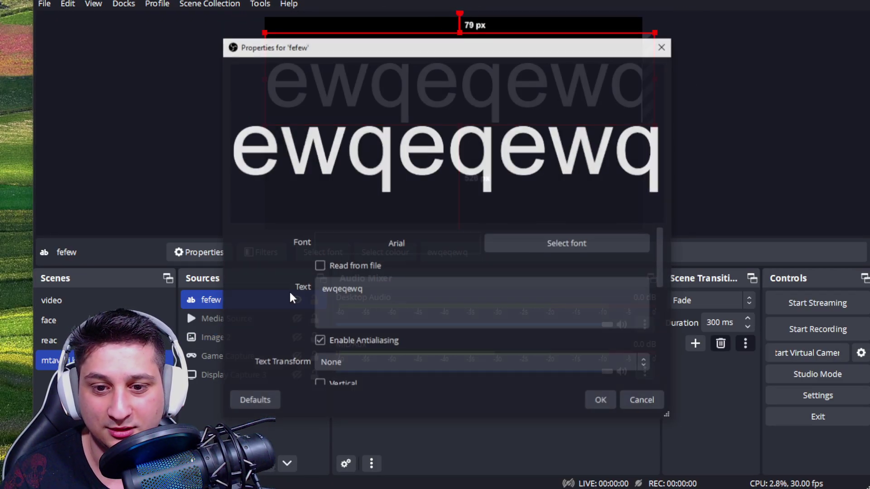
scroll(422, 320, down, 5)
click(611, 406)
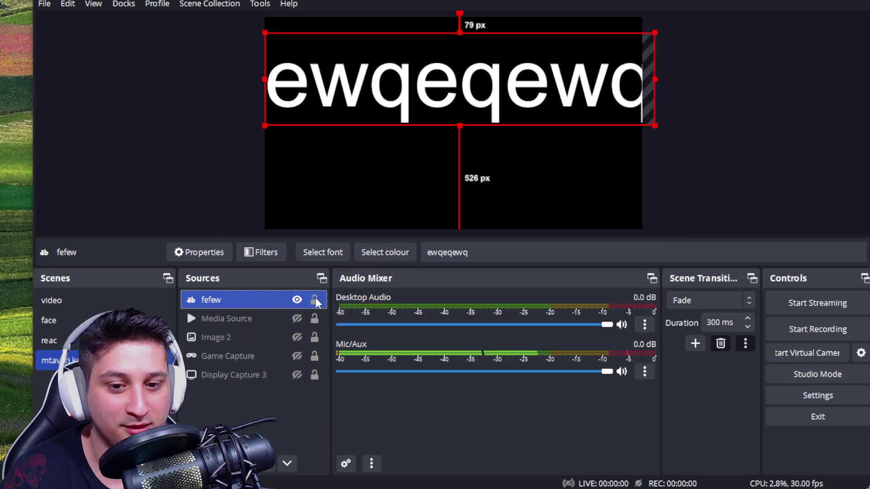
click(297, 300)
- Create a new Video Capture Device source with its default name in the mtavari kadri scene
right_click(278, 393)
mouse_move(312, 414)
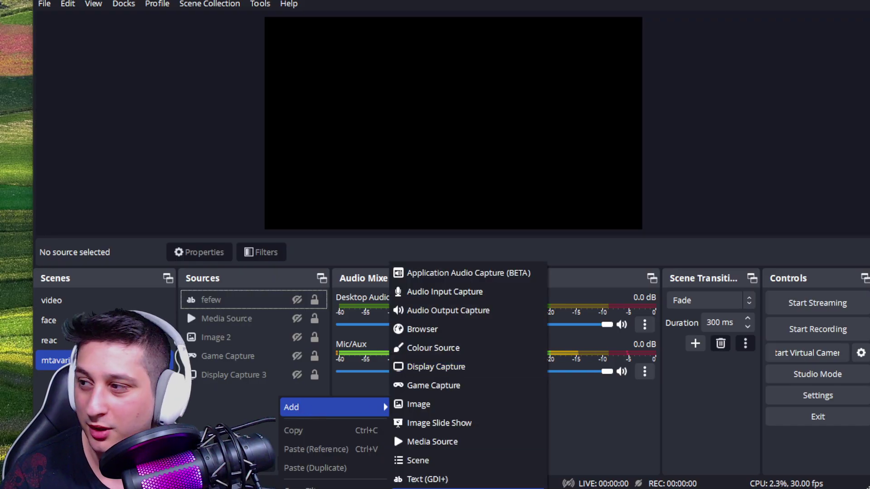
click(434, 488)
drag(445, 132, 427, 38)
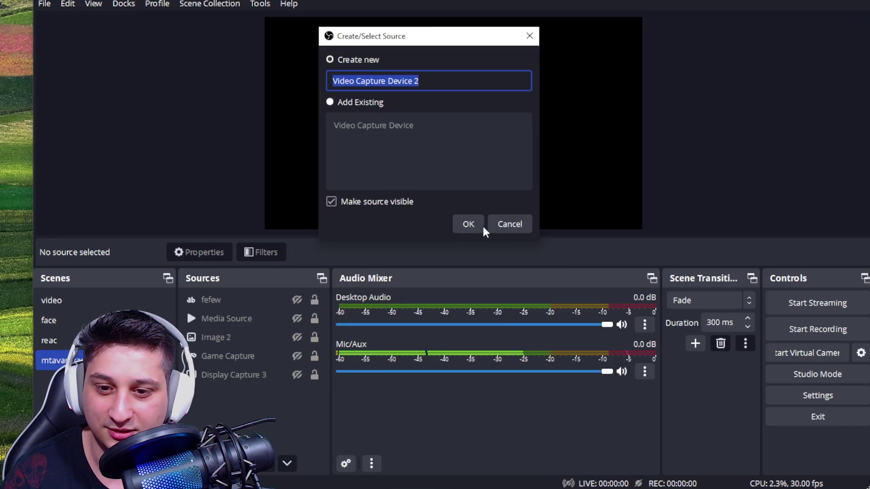
click(480, 224)
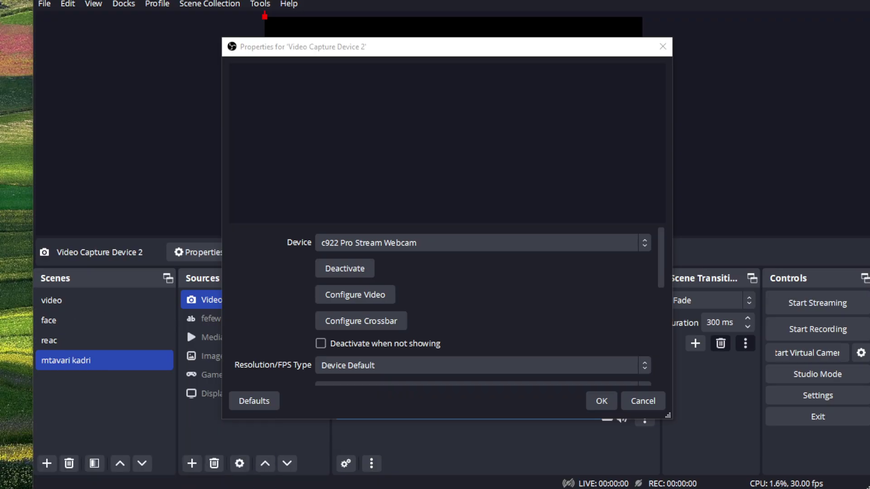
- Deactivate the c922 Pro Stream Webcam, activate it to check its picture and deactivate it again
click(345, 272)
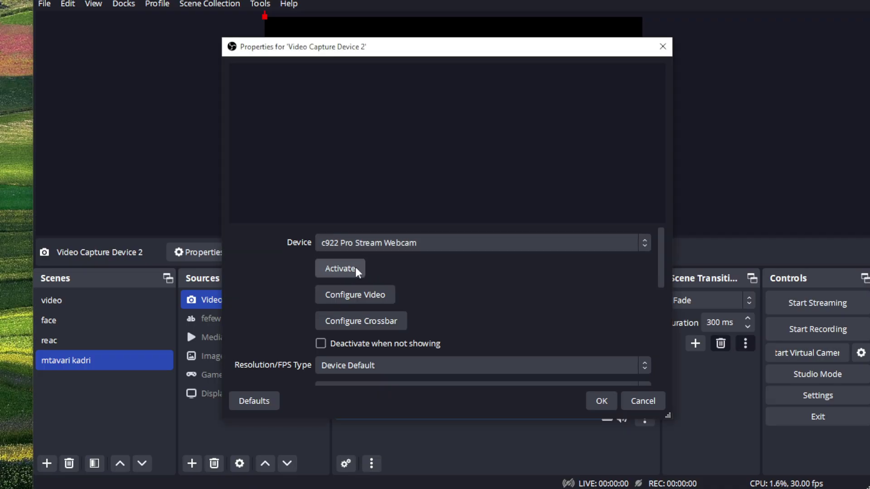
click(333, 271)
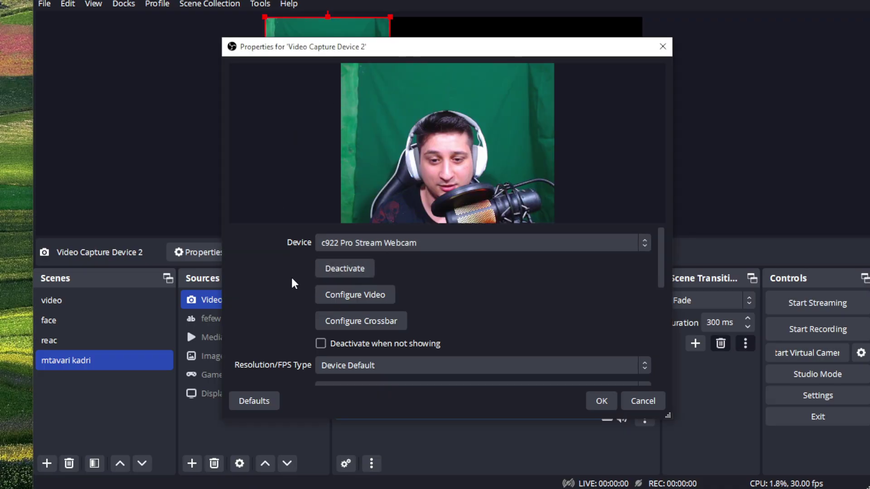
click(335, 270)
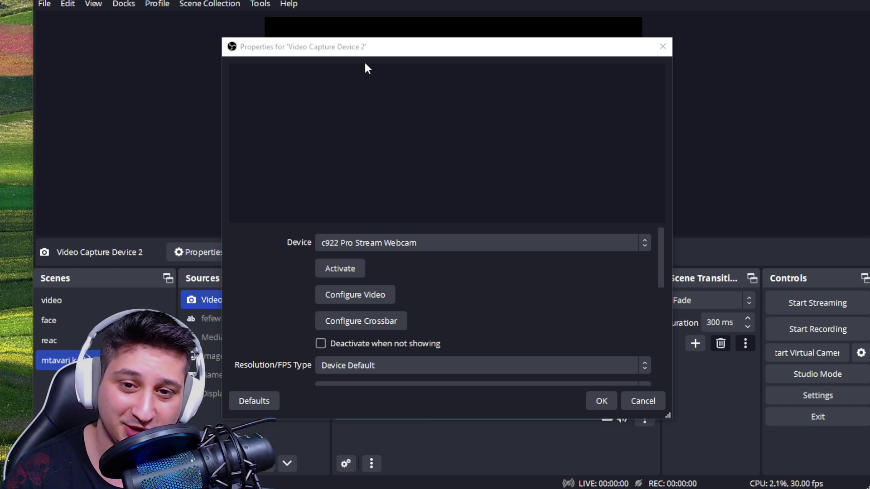
- Close the Video Capture Device 2 properties, discarding the unsaved changes, and hide the source
click(663, 47)
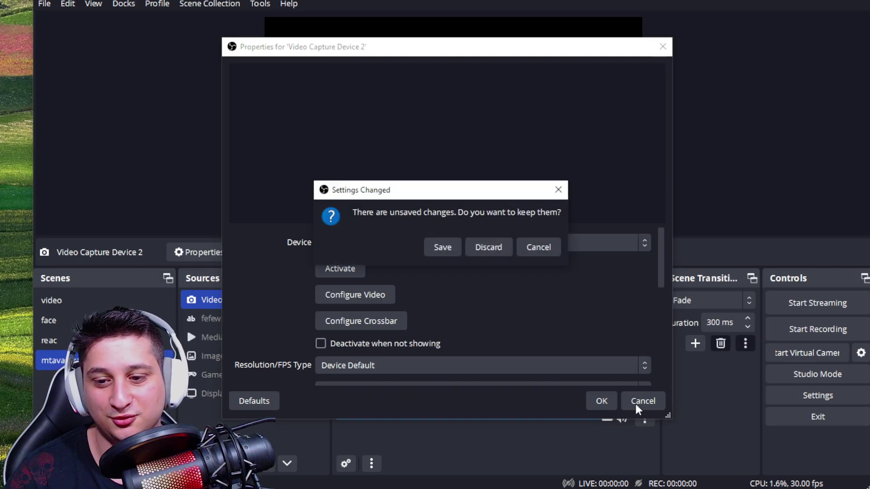
click(489, 248)
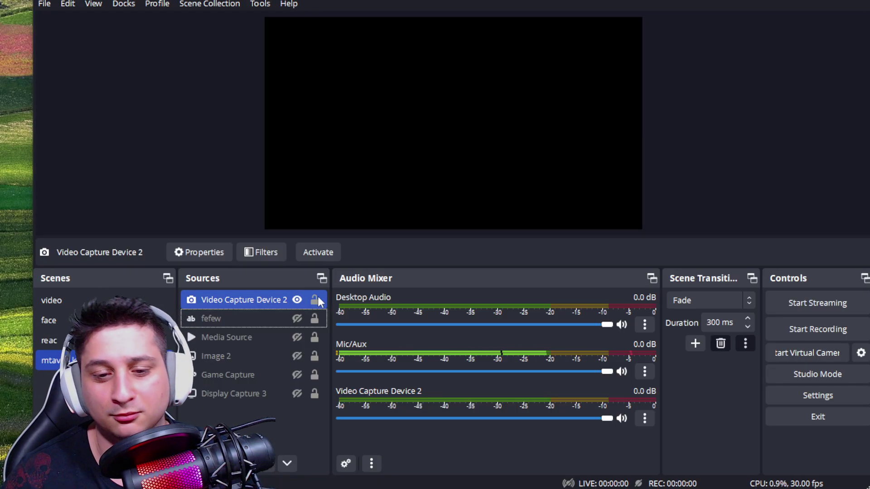
click(297, 299)
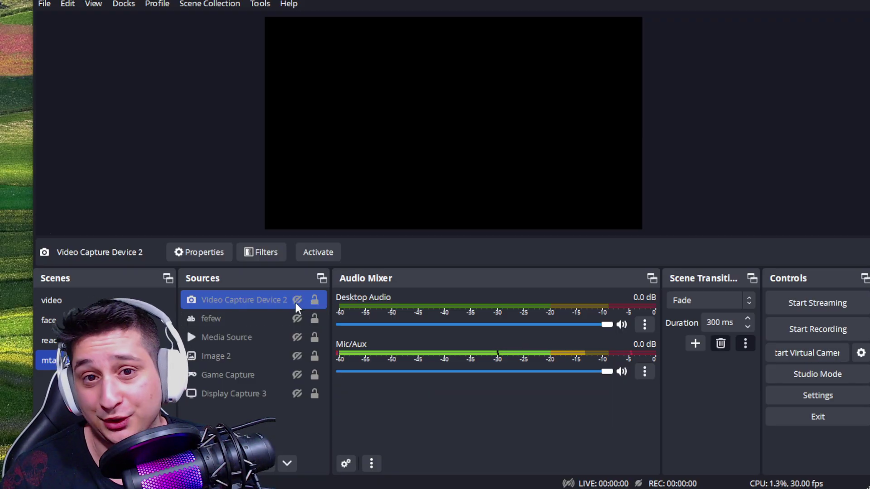
- Add a new Window Capture source with its default name to the mtavari kadri scene
right_click(201, 426)
right_click(274, 56)
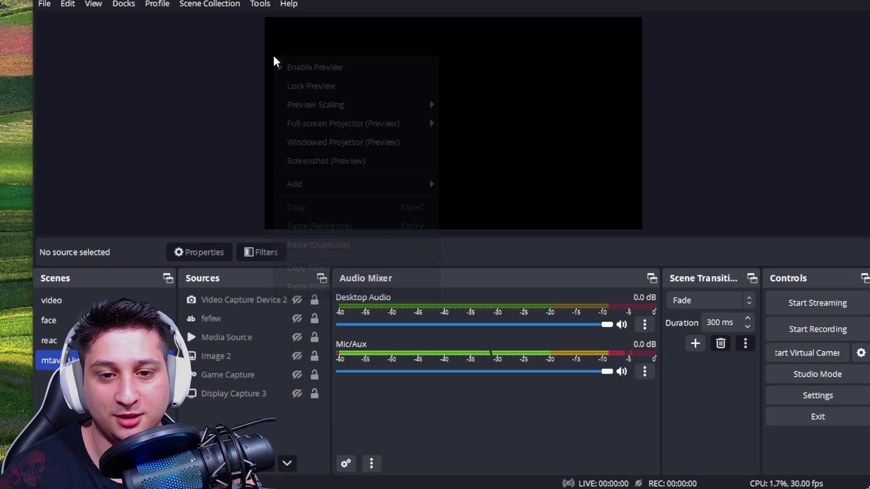
mouse_move(331, 186)
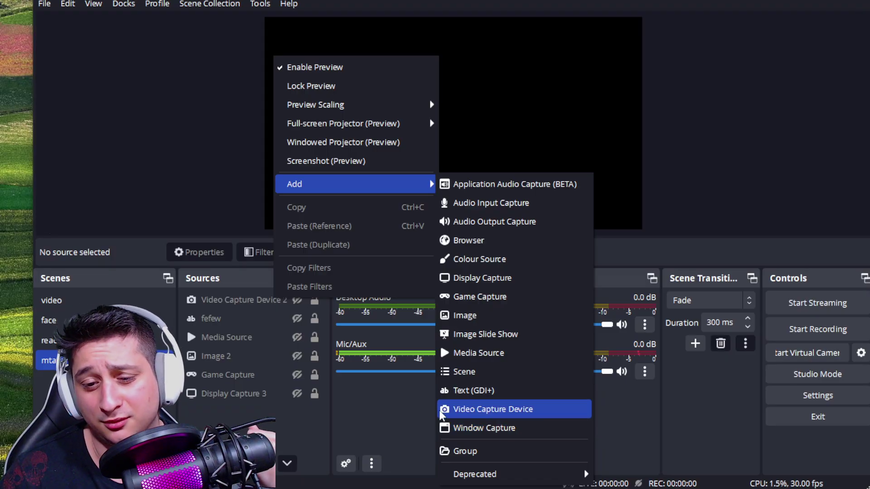
click(475, 430)
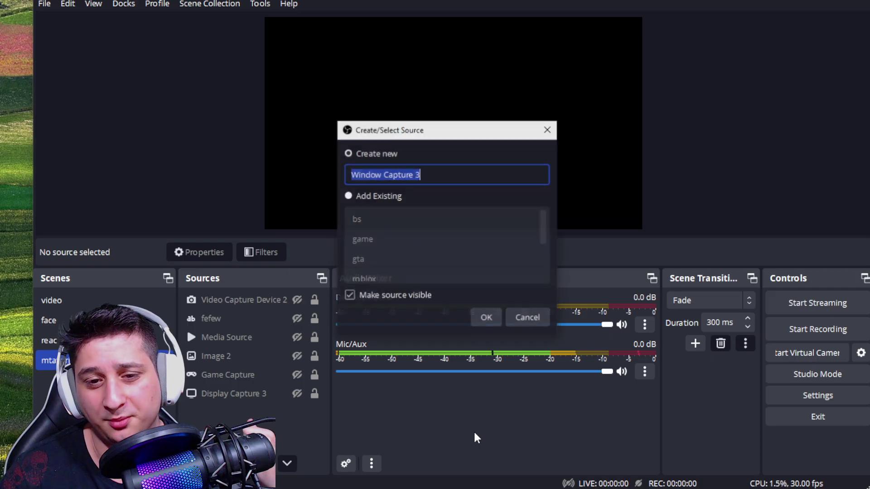
click(486, 318)
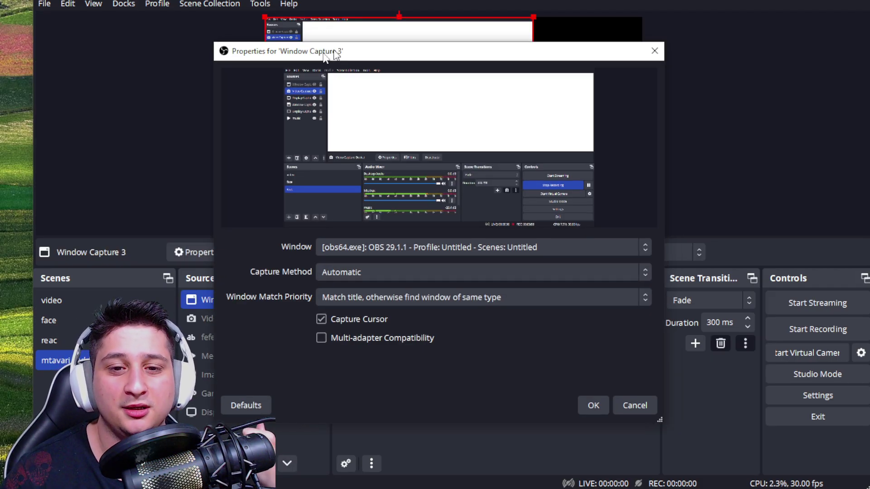
- Review the windows available to Window Capture 3 and close its properties, discarding the unsaved changes
drag(330, 51, 311, 133)
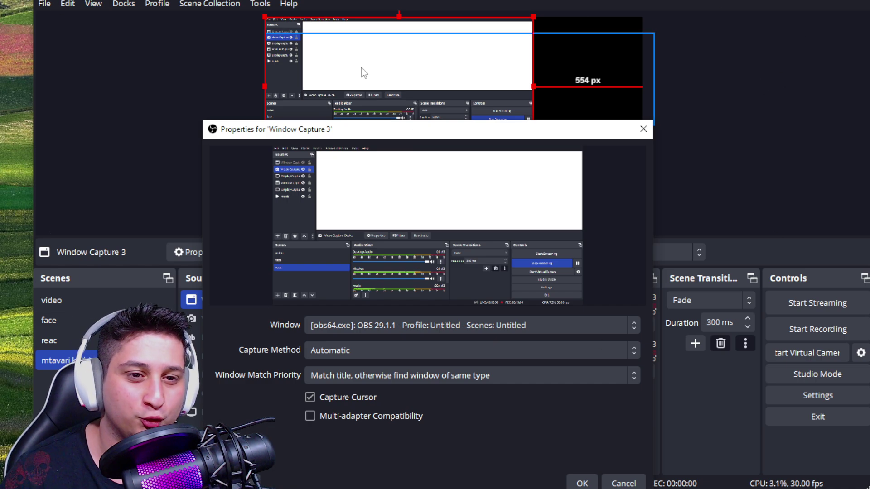
drag(355, 135, 366, 90)
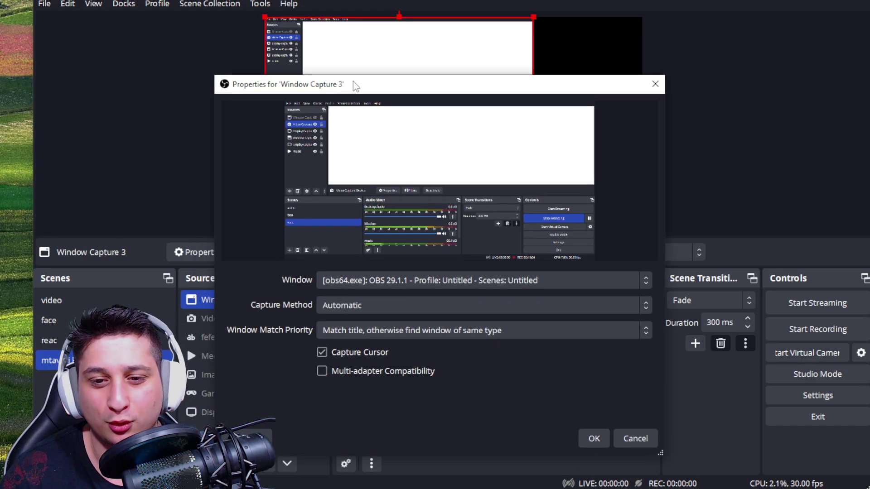
click(470, 279)
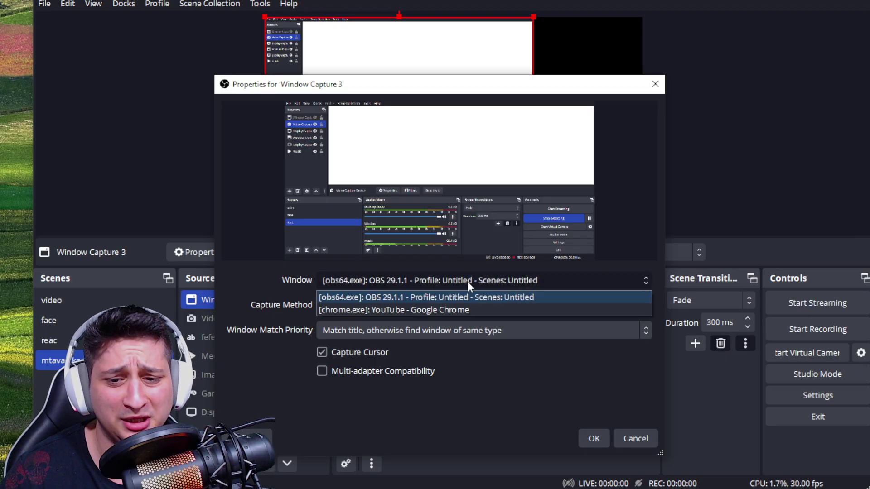
click(460, 284)
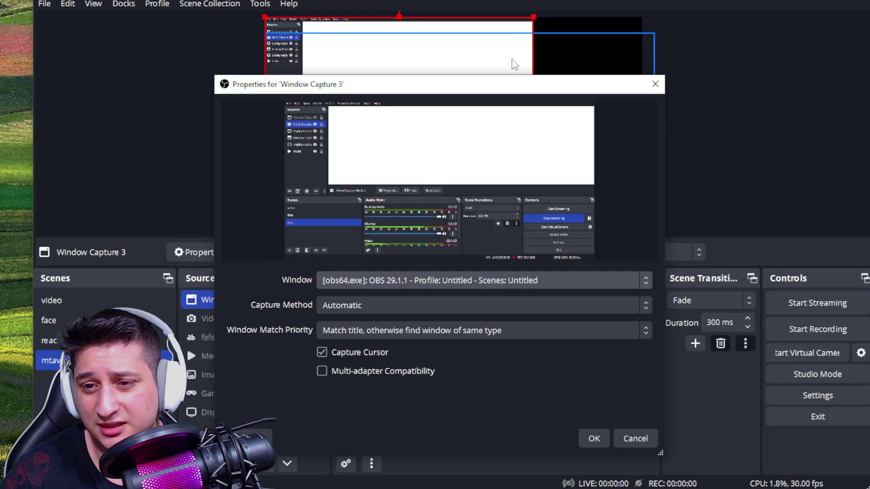
click(655, 86)
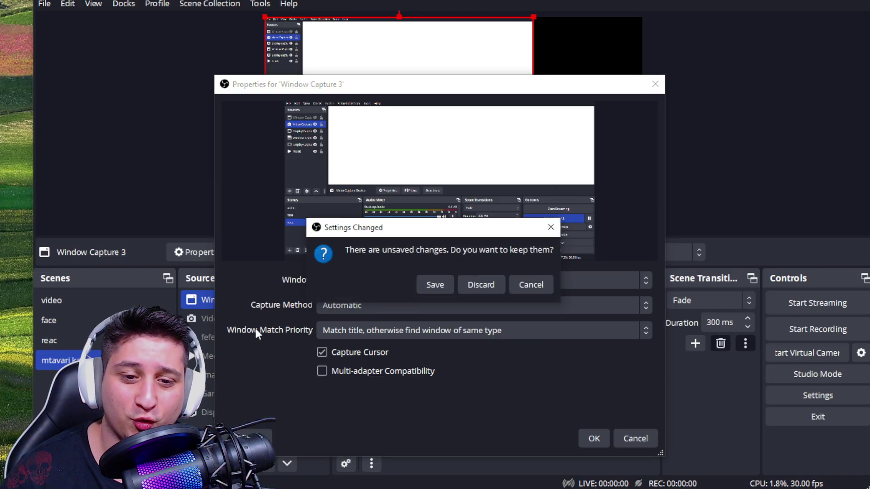
click(481, 285)
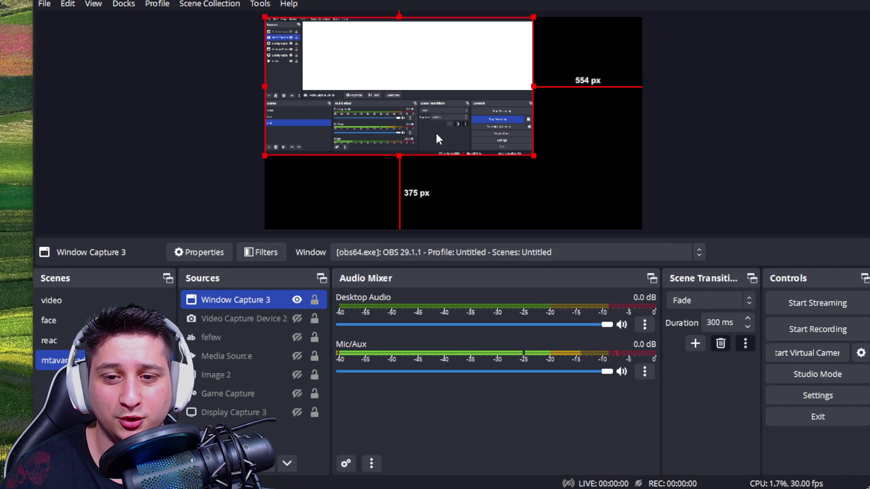
- Place Window Capture 3 about 250 px from the canvas's left edge and 140 px from its top, and hide the source
drag(480, 101, 579, 143)
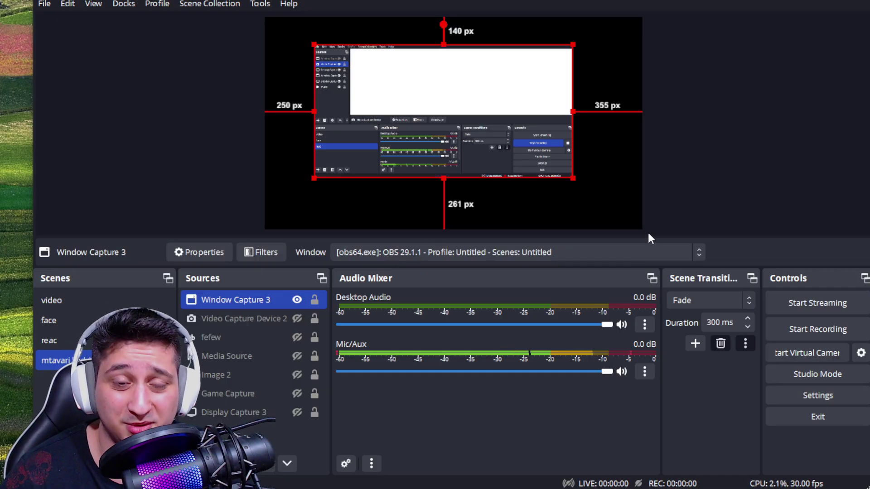
click(294, 301)
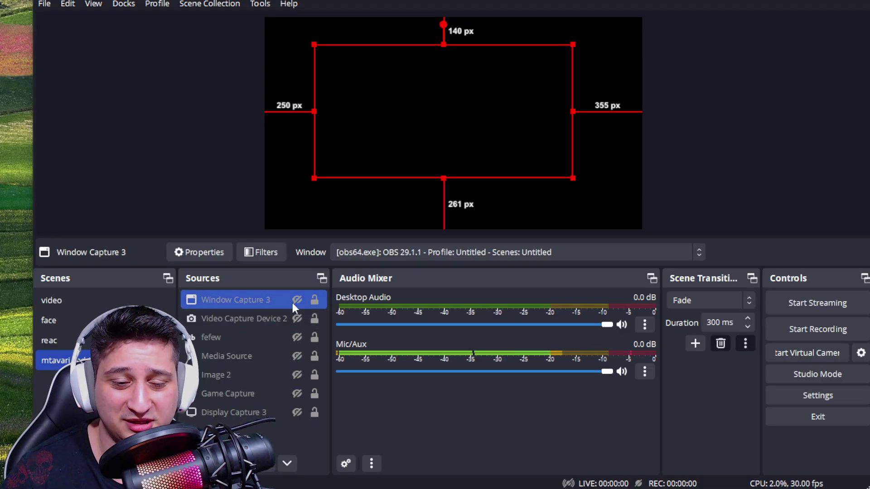
- Set the Game Capture source's mode to Capture specific window, check its window choices and close the properties
double_click(270, 395)
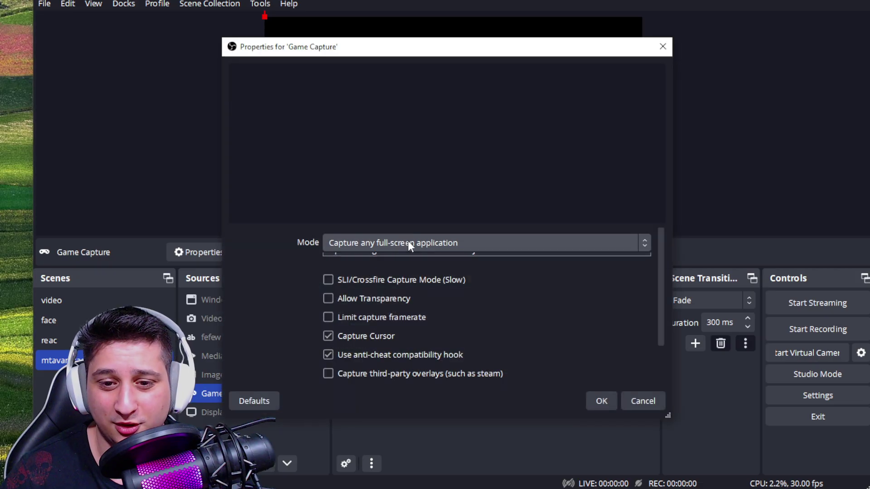
click(366, 273)
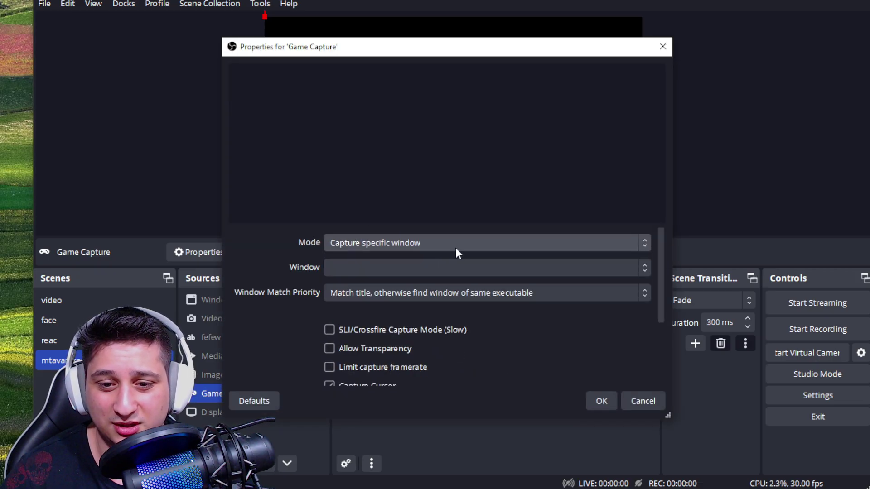
click(421, 260)
click(244, 270)
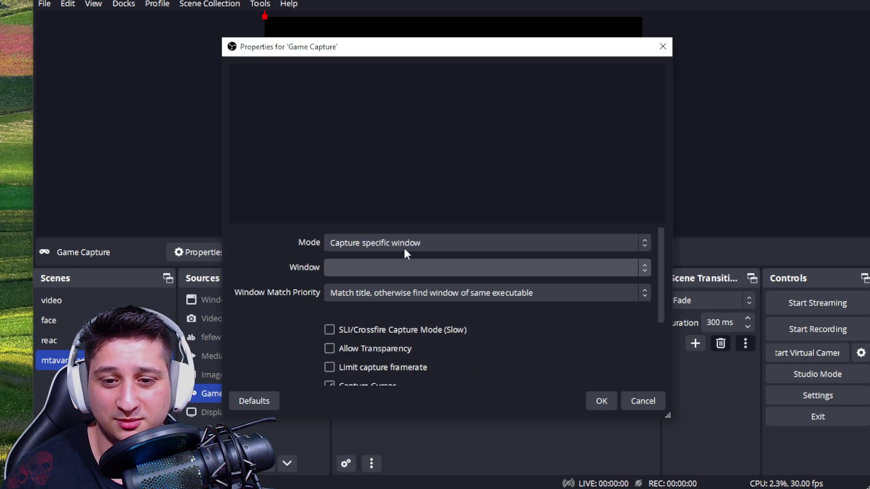
key(Escape)
- Create a new source group named gamee in the mtavari kadri scene
right_click(274, 71)
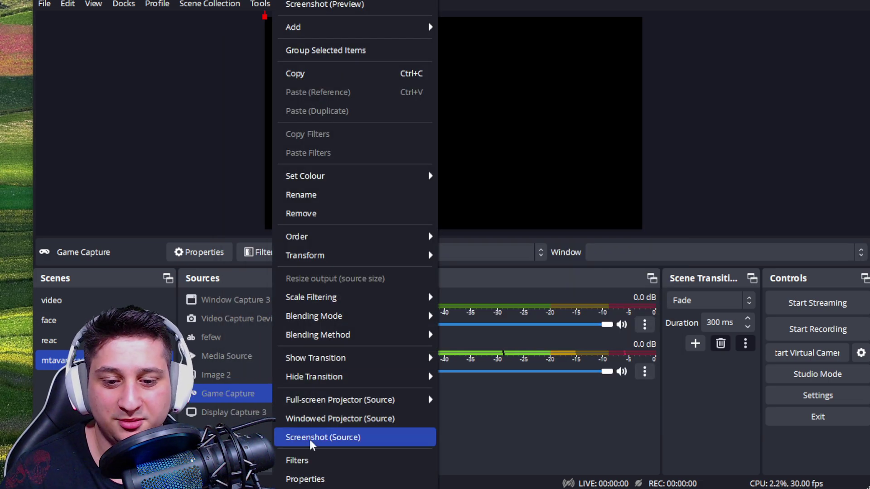
click(599, 145)
right_click(288, 168)
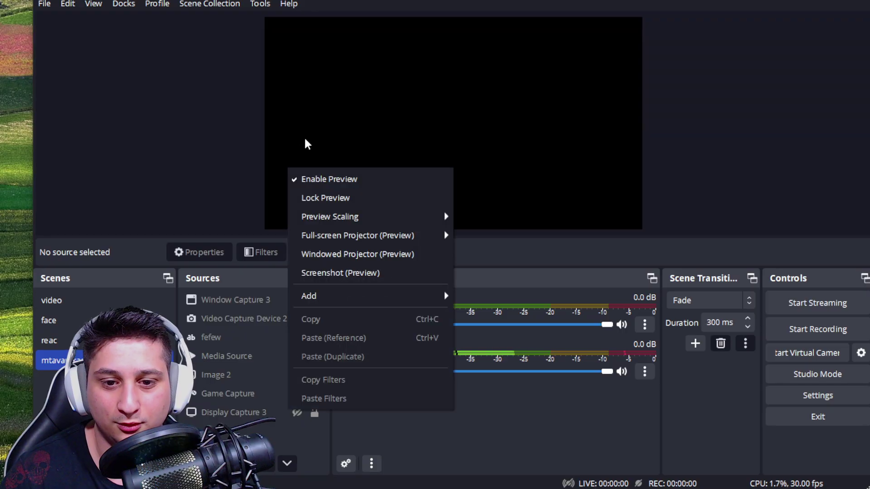
mouse_move(334, 303)
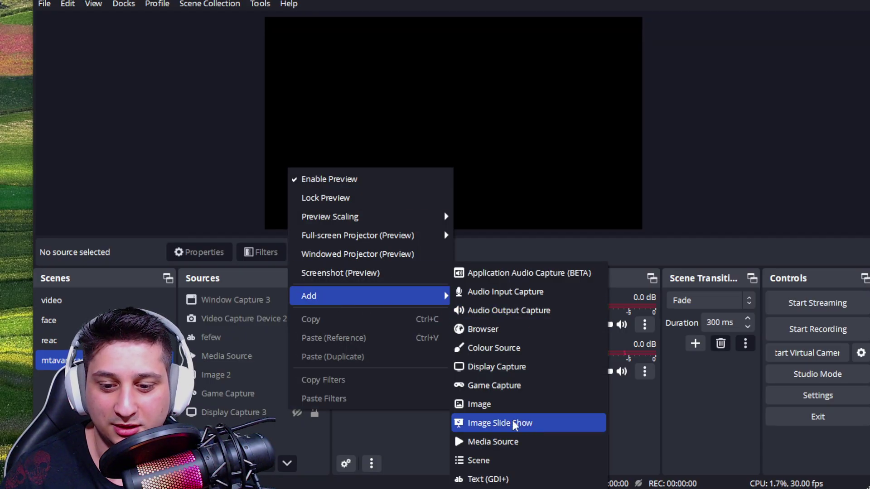
click(485, 487)
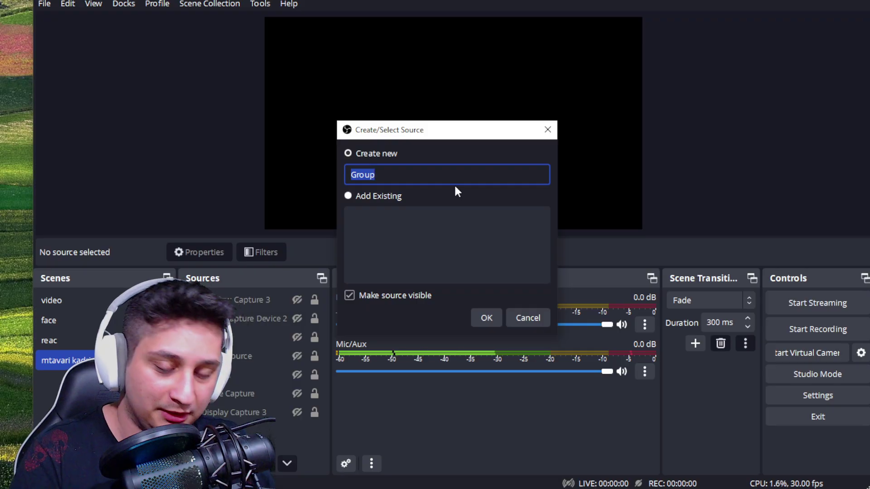
text(game)
click(486, 318)
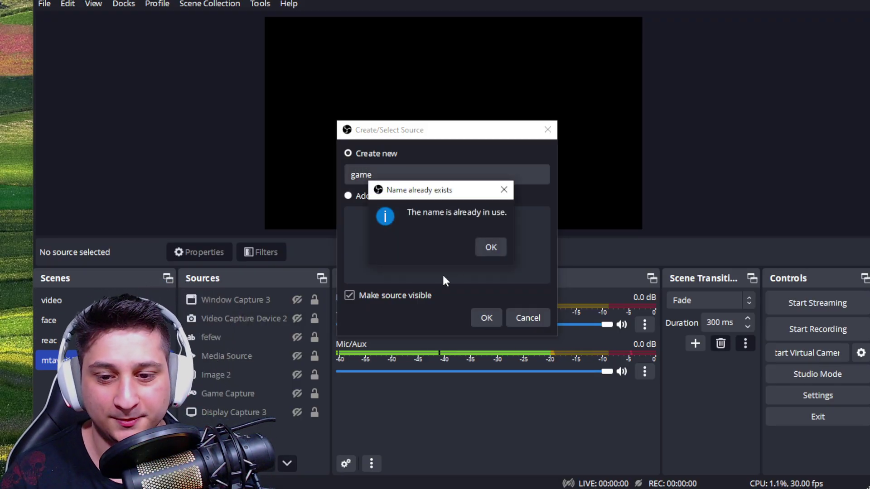
click(491, 246)
click(424, 178)
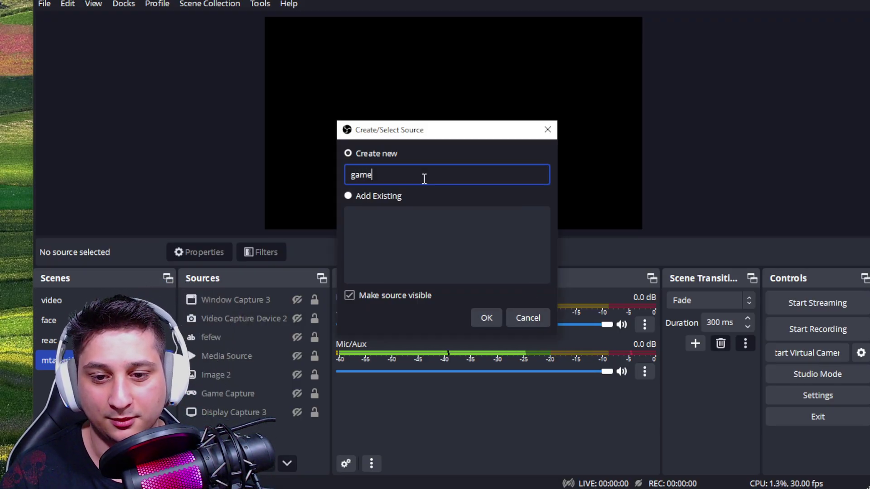
click(474, 312)
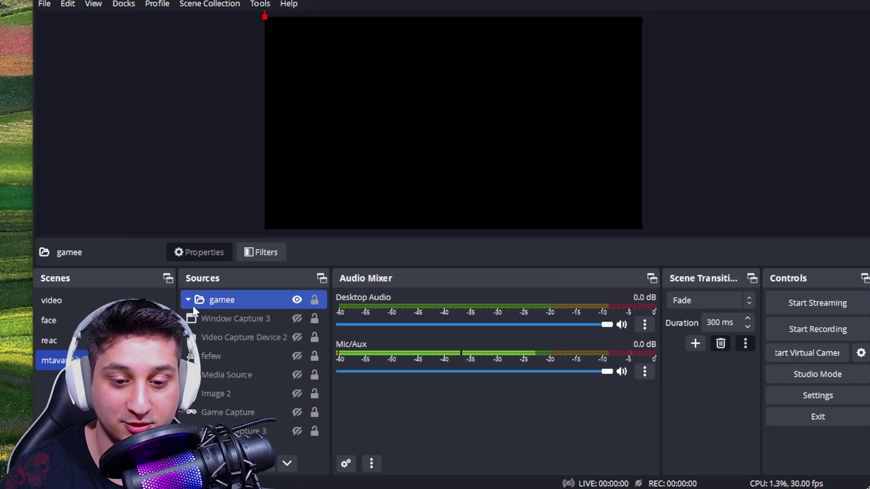
- Move fefew, Window Capture 3 and Video Capture Device 2 into the gamee group
ctrl+click(221, 336)
drag(224, 317, 224, 298)
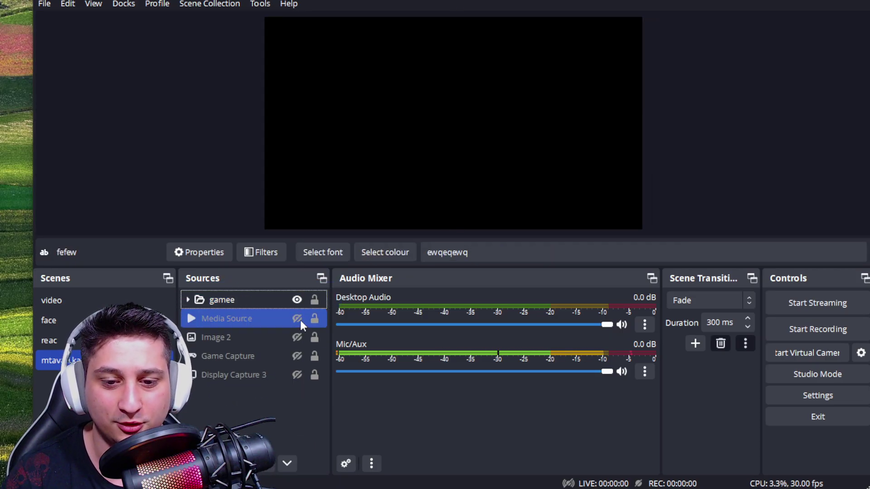
- Show Media Source and Image 2 outside the group and hide both again
click(297, 319)
click(297, 338)
click(297, 338)
click(296, 319)
- Expand the gamee group and make fefew, Window Capture 3 and Video Capture Device 2 visible inside it
click(186, 302)
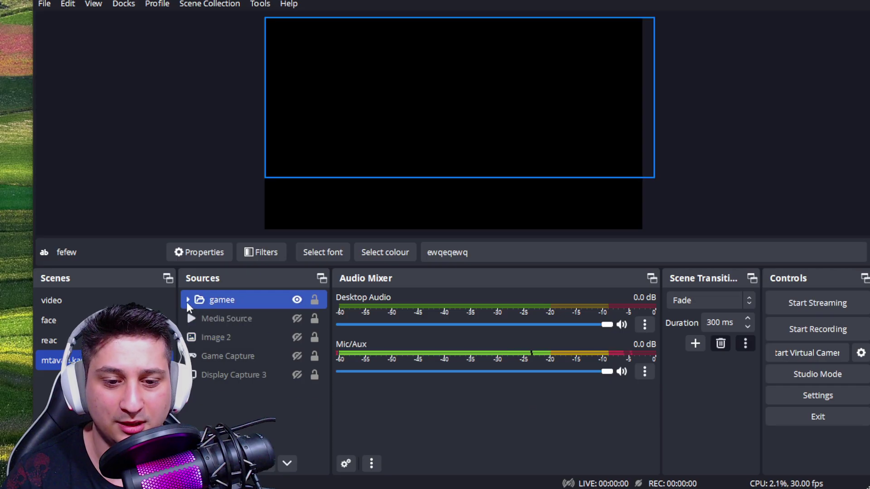
click(287, 318)
click(297, 318)
click(297, 337)
click(296, 356)
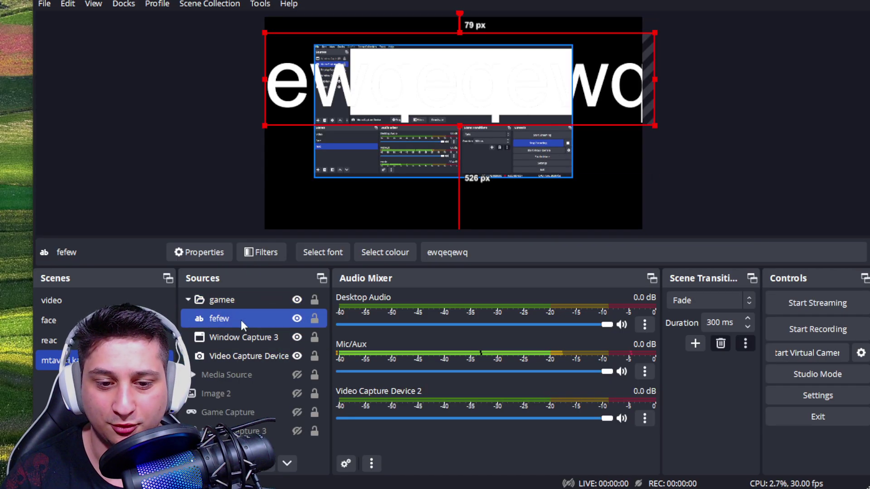
- Collapse the gamee group, hide it as a whole and expand it to check its member sources
ctrl+click(190, 306)
click(188, 299)
click(296, 299)
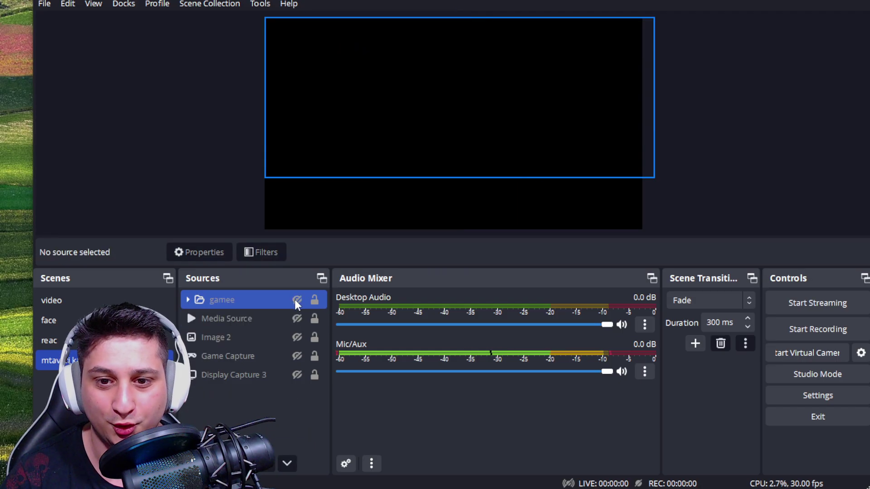
click(188, 300)
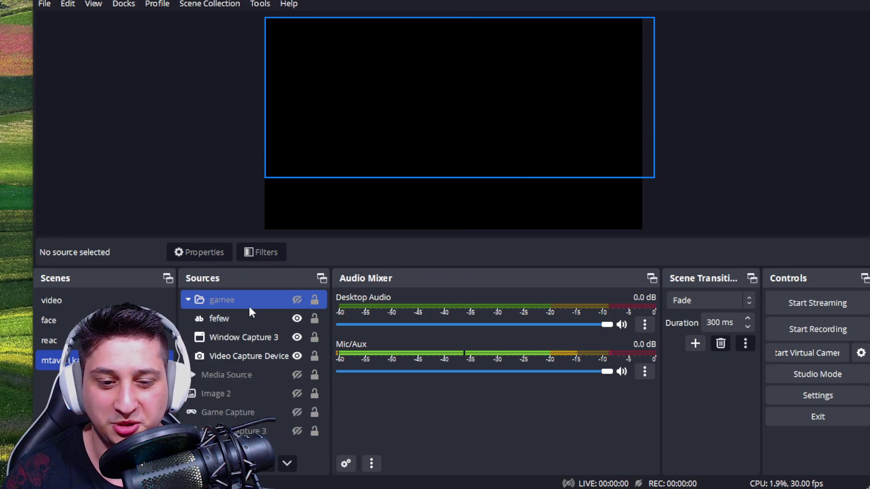
- Show the whole gamee group in the preview and hide it again
click(290, 337)
click(297, 300)
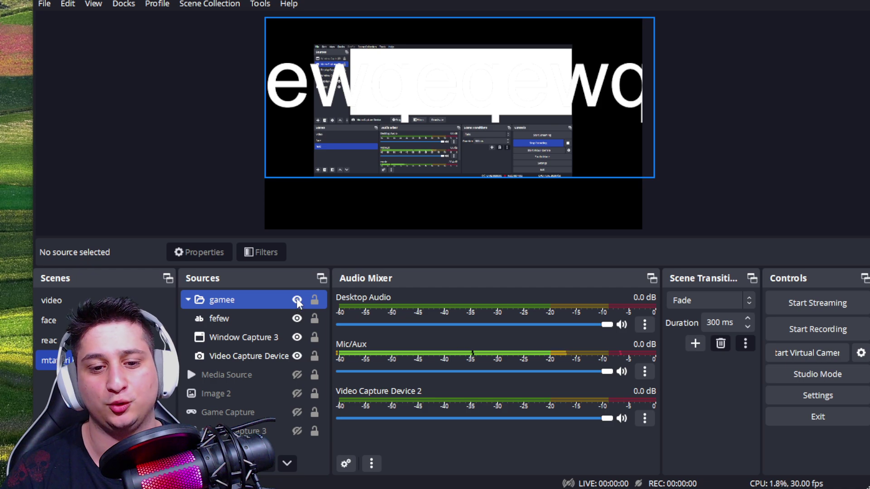
click(246, 315)
click(273, 305)
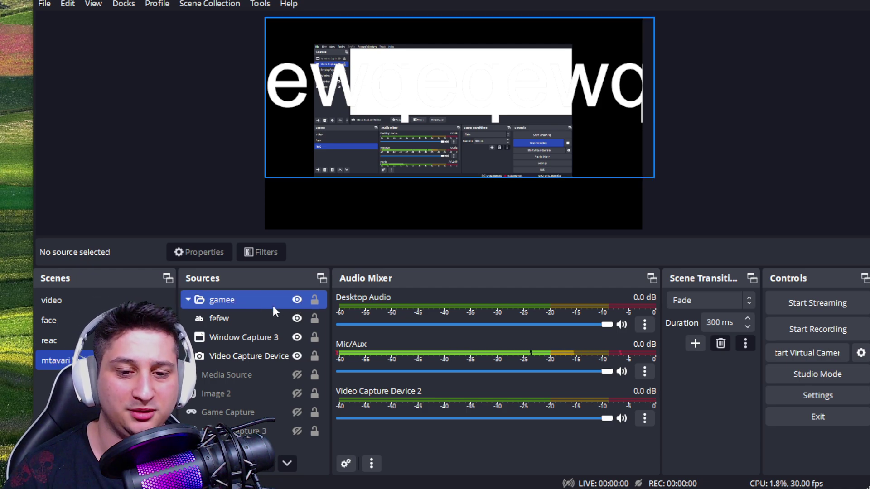
click(297, 300)
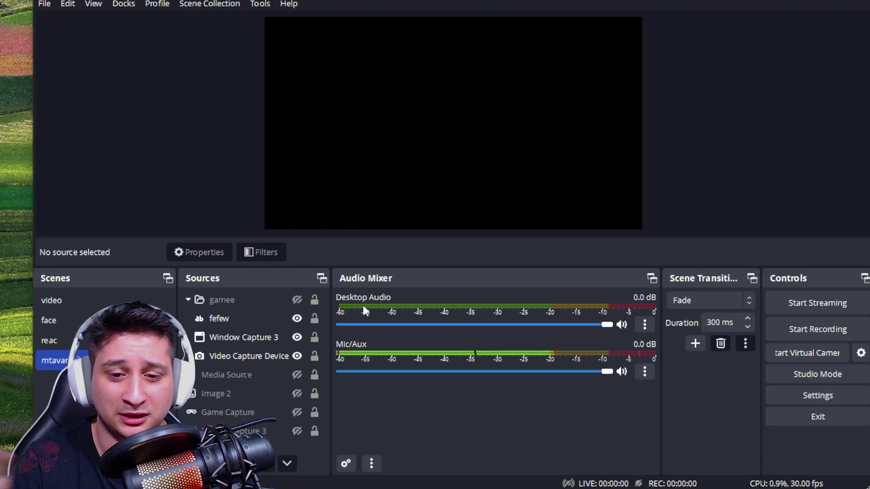
- Review the output devices available for Desktop Audio, keep Default and close the properties
click(644, 325)
click(671, 488)
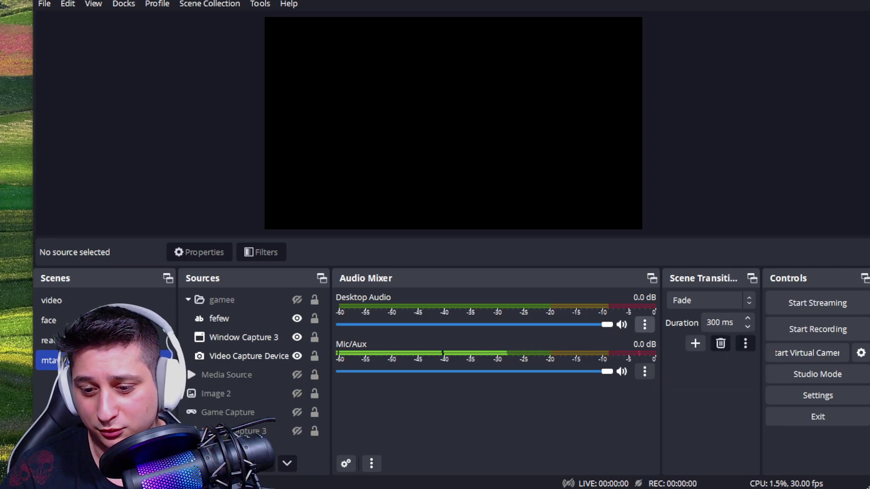
click(271, 86)
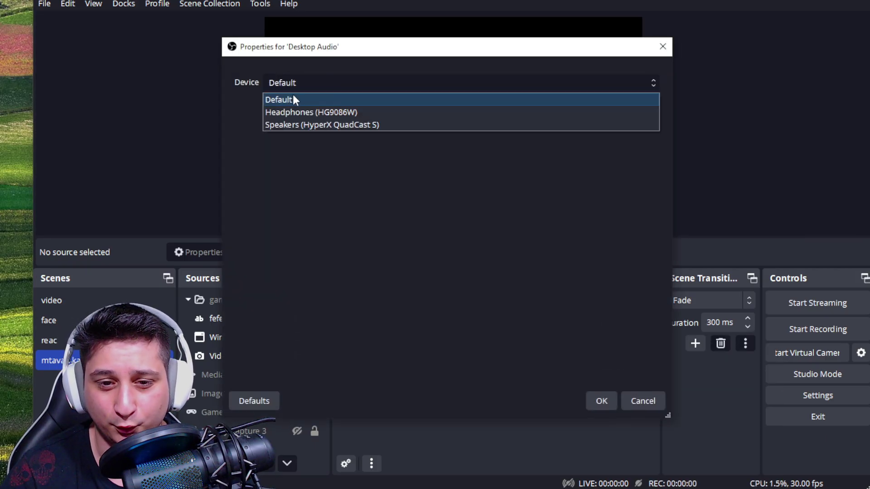
click(291, 99)
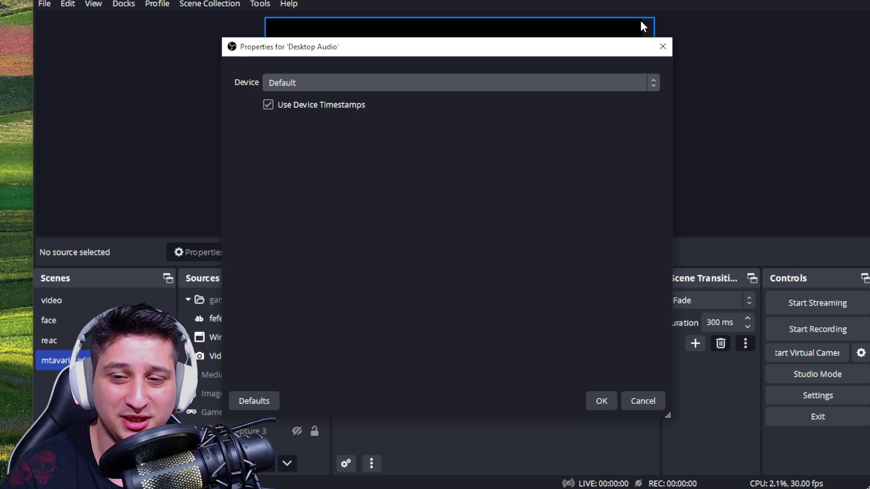
click(663, 47)
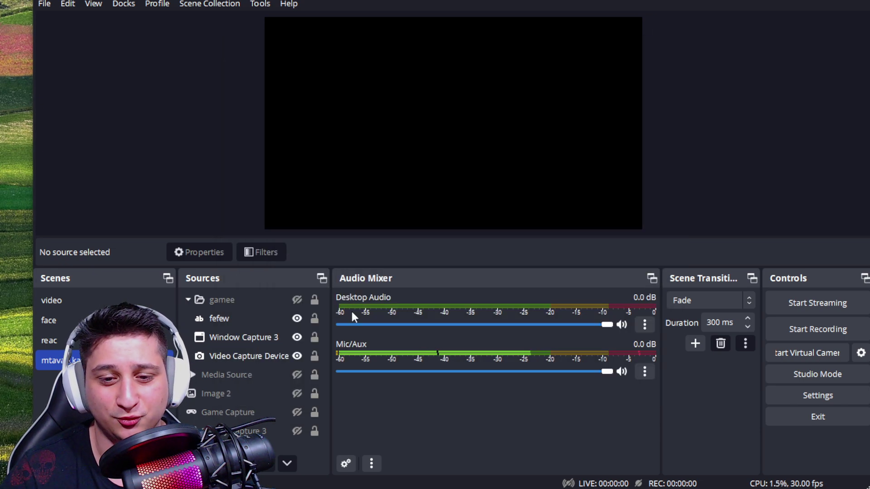
- Review the output devices in the Desktop Audio properties again, keep Default and close the window
click(644, 324)
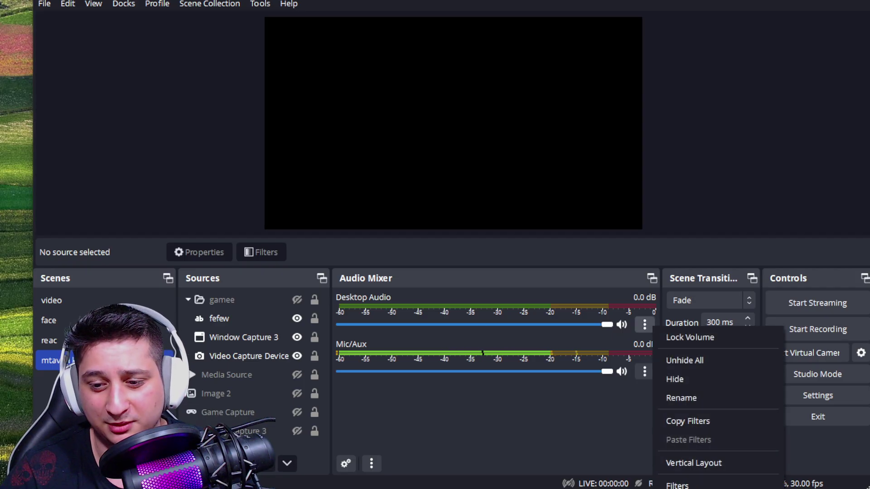
click(670, 487)
click(299, 84)
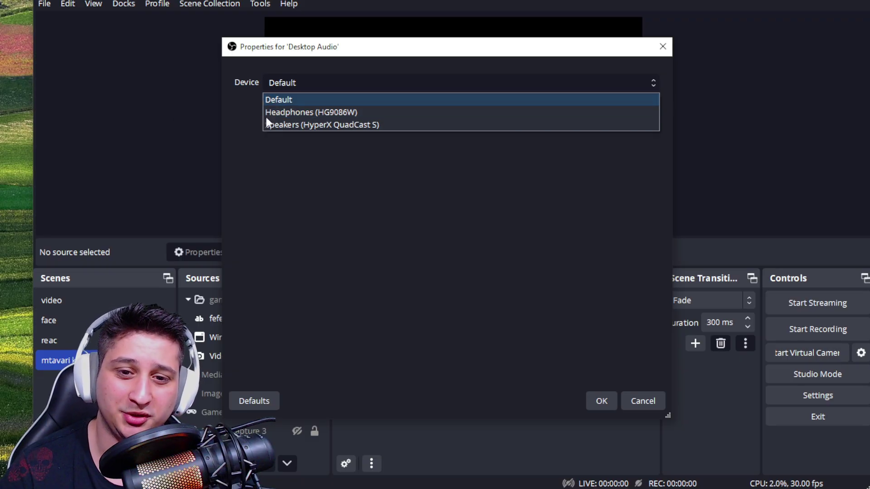
click(297, 209)
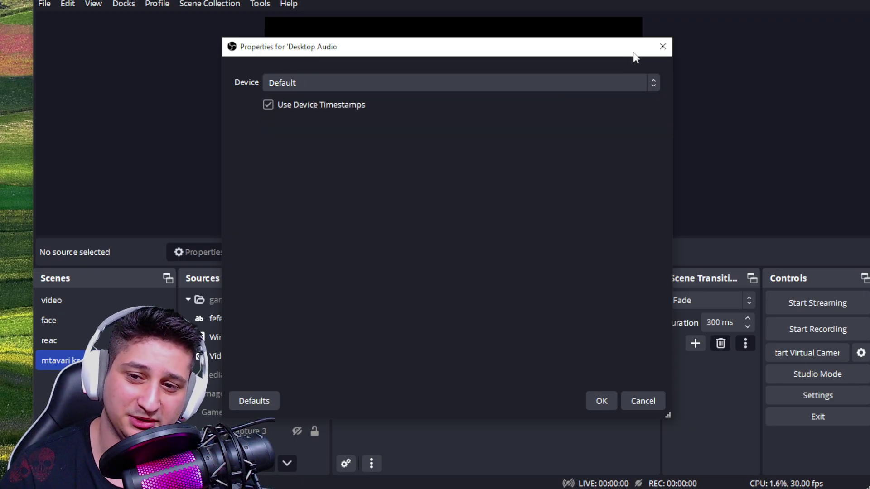
click(661, 47)
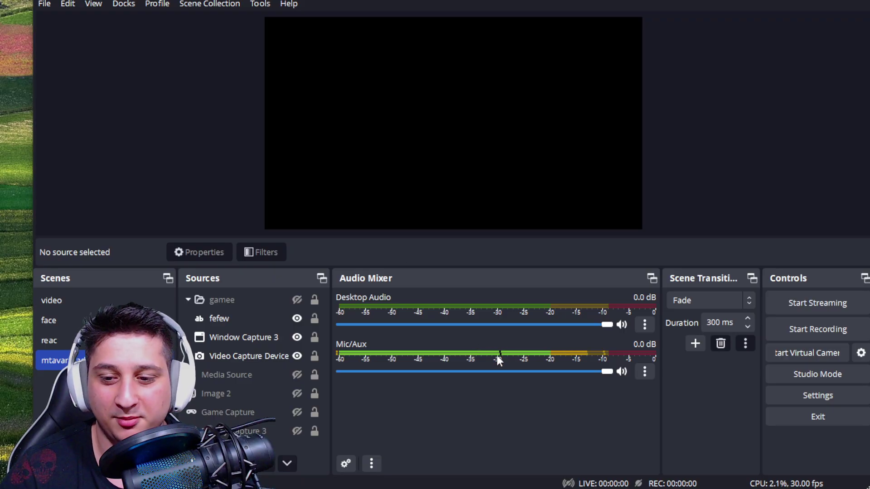
- Review the microphones available for Mic/Aux in its properties, keep Default and close the window
click(645, 372)
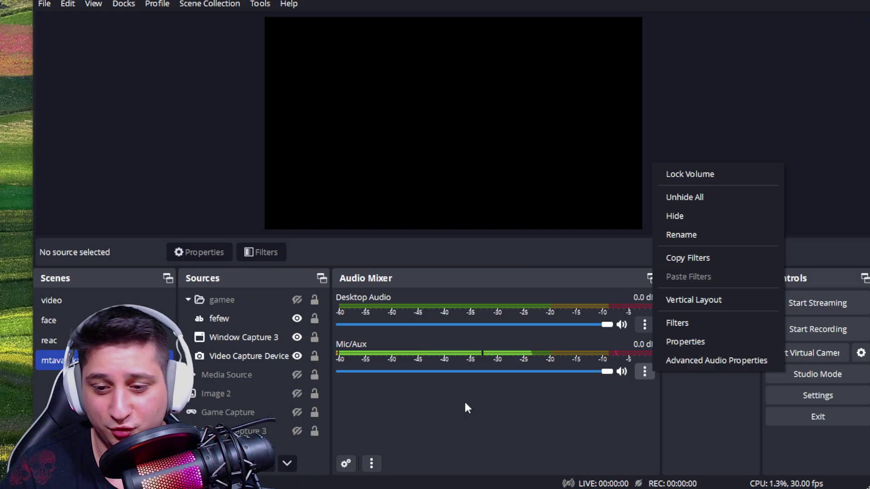
click(684, 341)
click(299, 83)
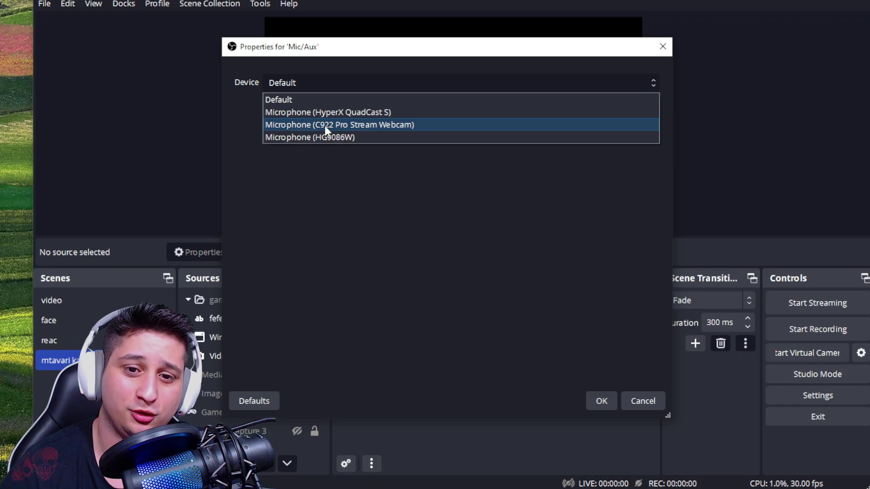
click(551, 48)
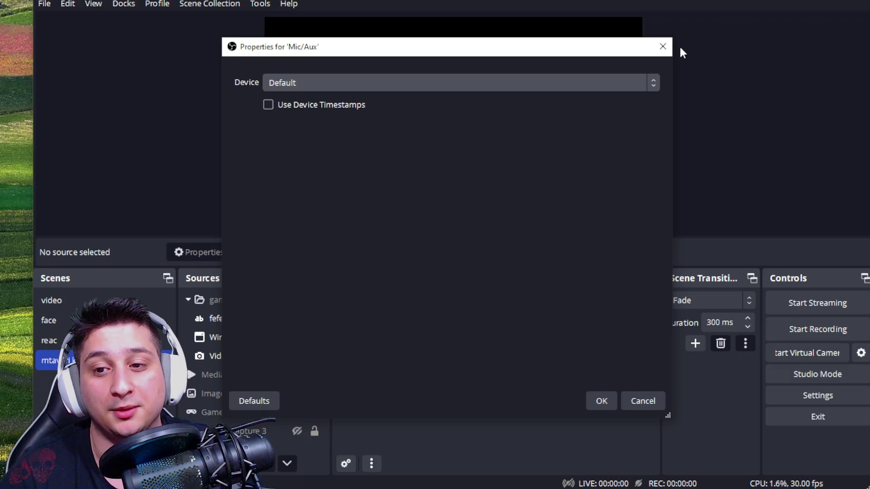
click(660, 47)
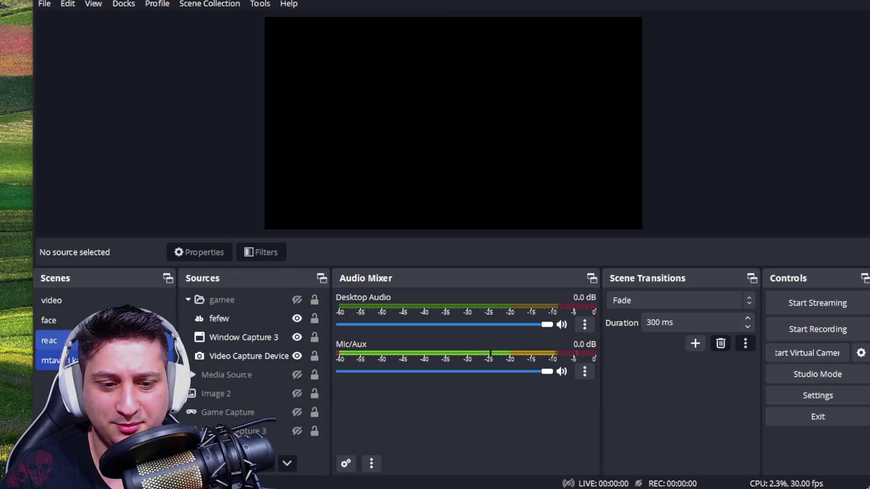
- Switch back and forth between the reac and mtavari kadri scenes to watch the Fade transition
click(57, 360)
click(50, 340)
click(50, 360)
click(50, 340)
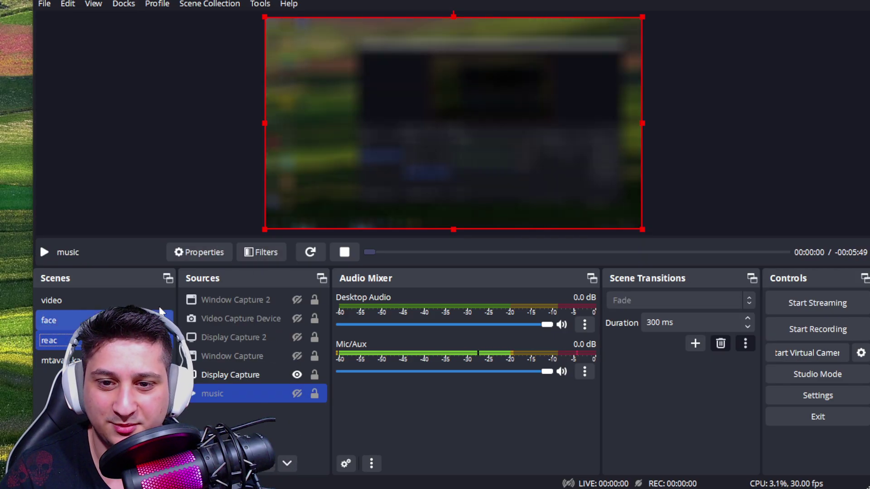
key(Down)
key(Up)
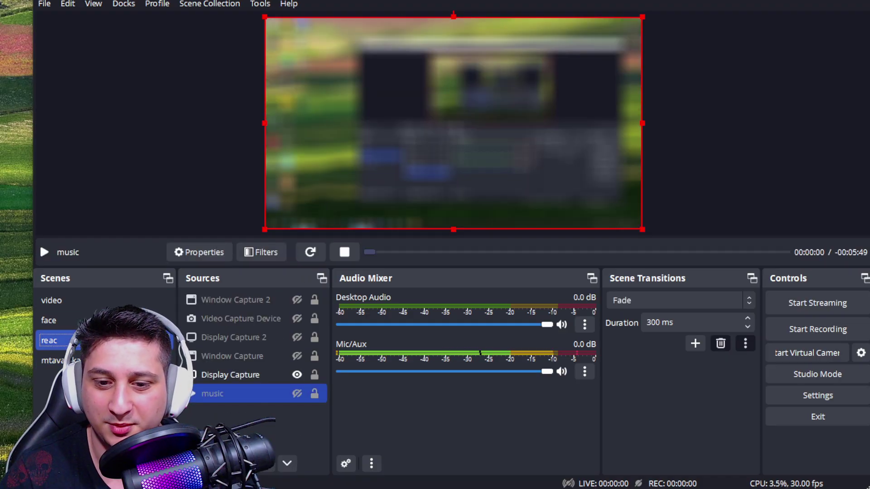
key(Down)
- Set the Fade duration to 3300 ms and test it by switching to the reac scene and back to mtavari kadri
click(699, 322)
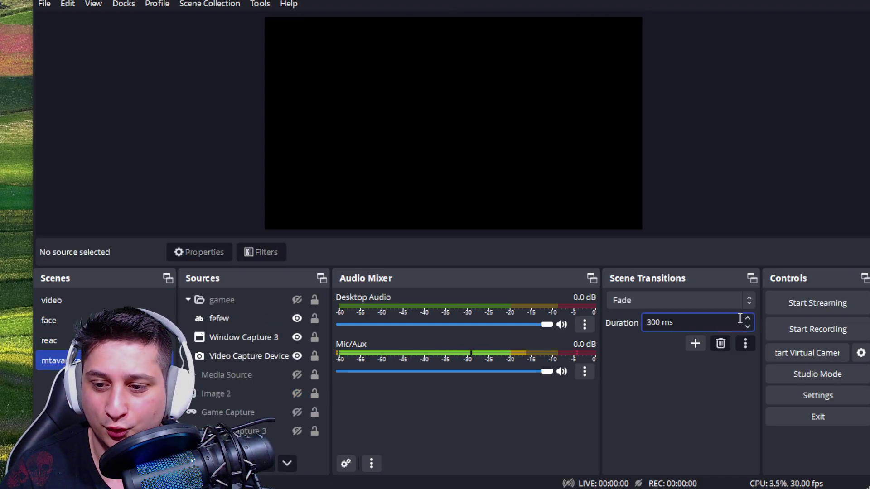
scroll(748, 322, up, 12)
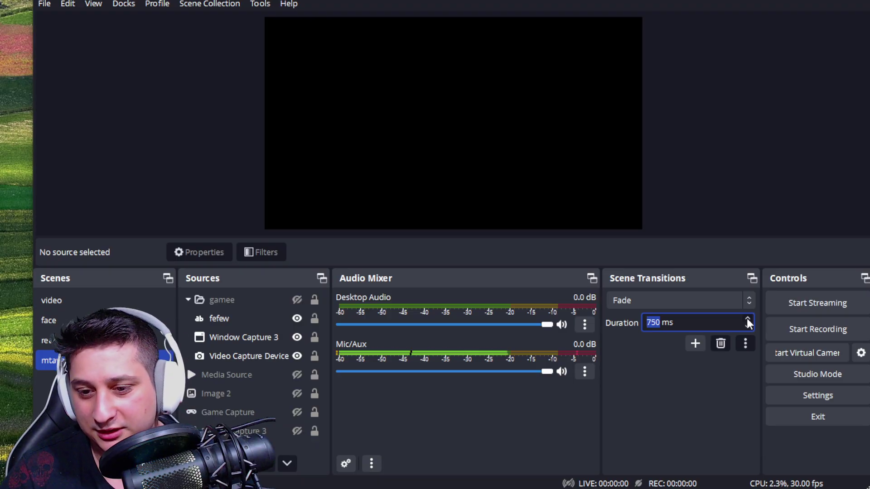
scroll(748, 322, up, 5)
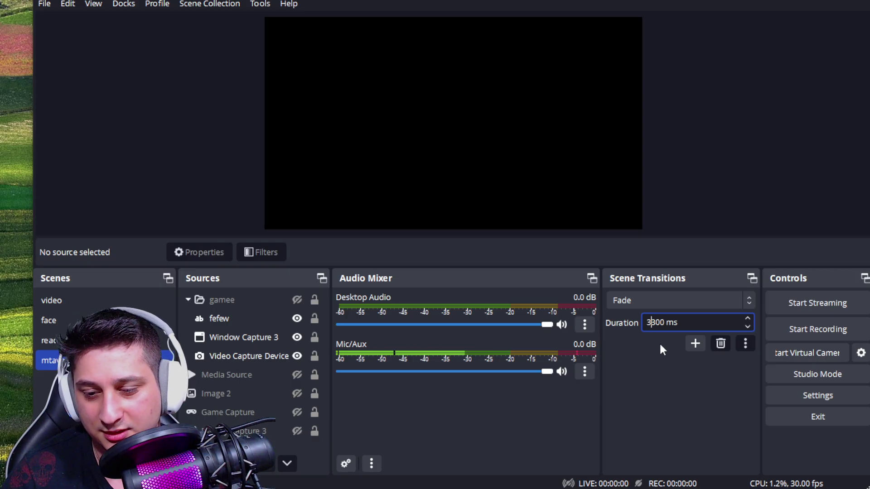
text(3)
click(58, 341)
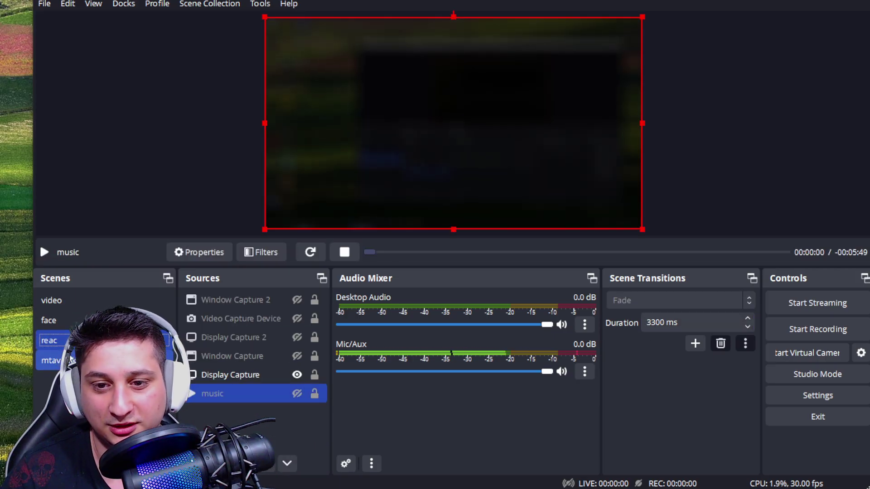
click(68, 361)
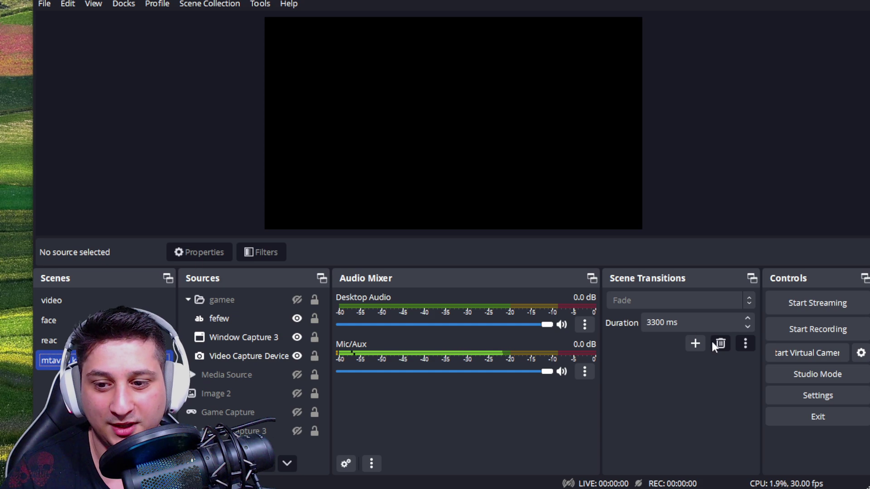
- Set the Fade transition duration to 100 ms
drag(647, 322, 655, 322)
text(1)
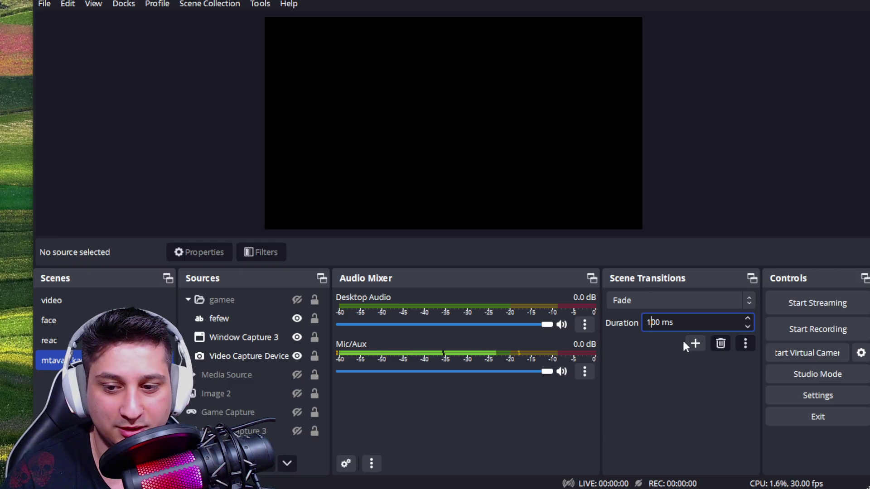
- Try the Cut scene transition between mtavari kadri and reac, and set the transition back to Fade
click(625, 301)
click(633, 317)
click(253, 356)
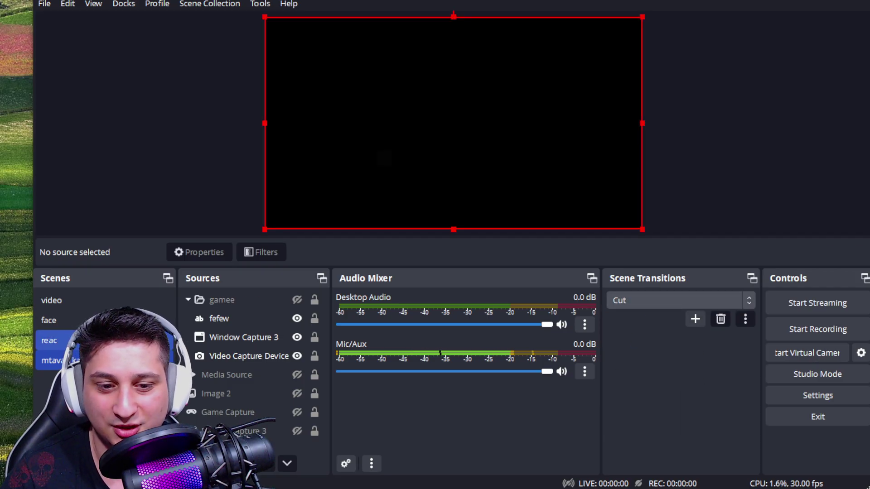
click(634, 300)
click(631, 325)
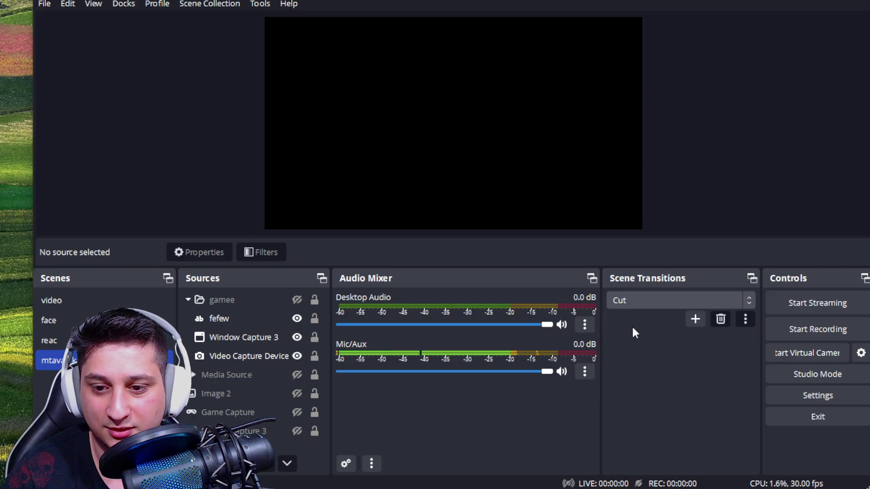
click(634, 300)
click(633, 325)
- Test the 100 ms Fade by switching between the reac and mtavari kadri scenes, ending on mtavari kadri
click(50, 340)
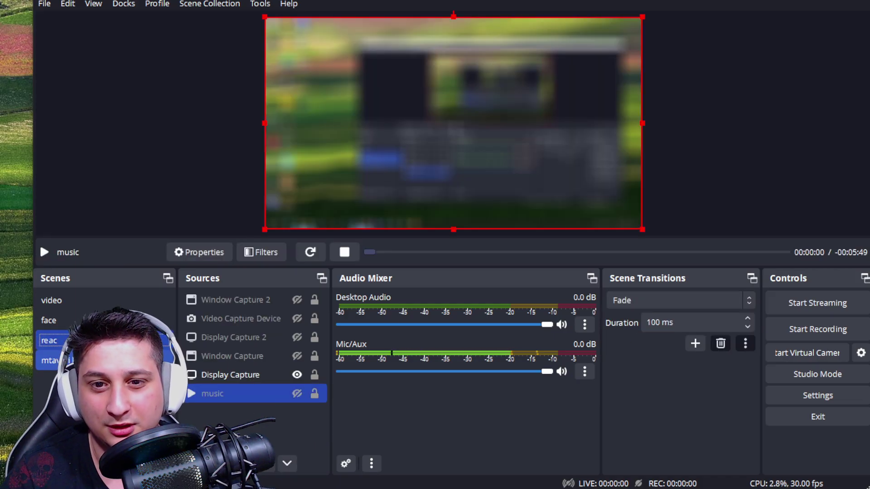
click(50, 360)
click(50, 340)
click(50, 360)
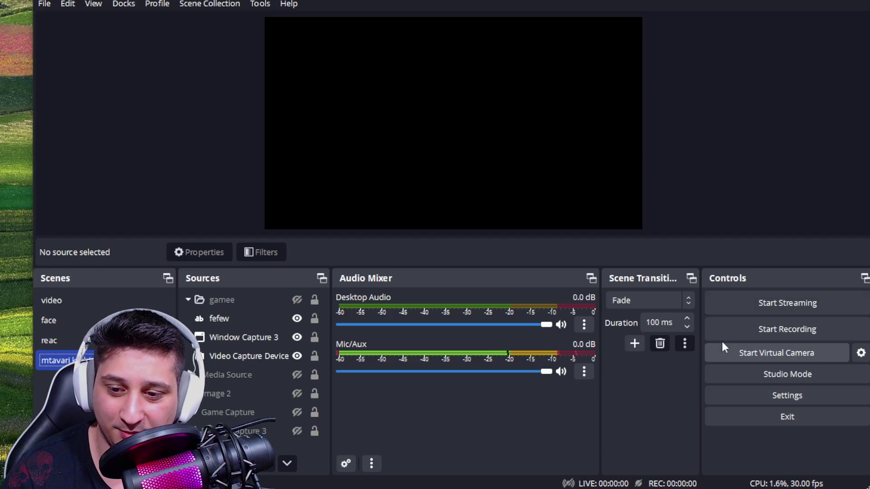
- Run the virtual camera while briefly showing and hiding the gamee group, and stop the virtual camera
drag(601, 318, 541, 319)
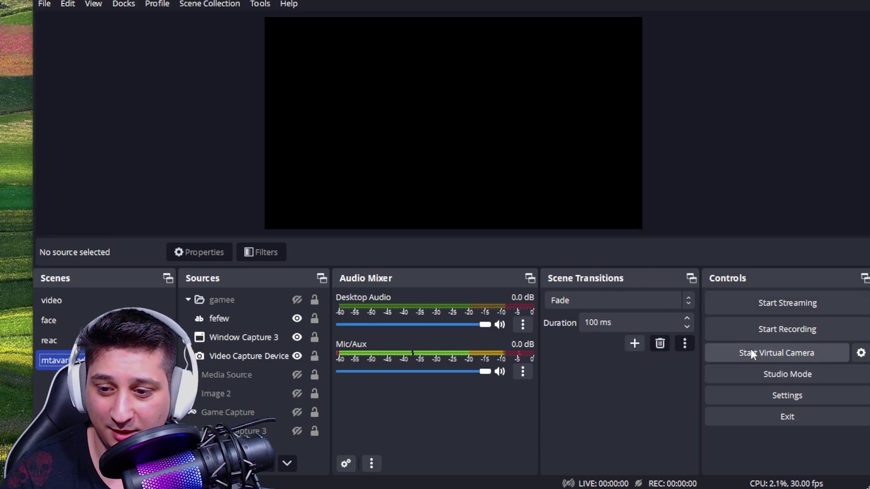
click(748, 350)
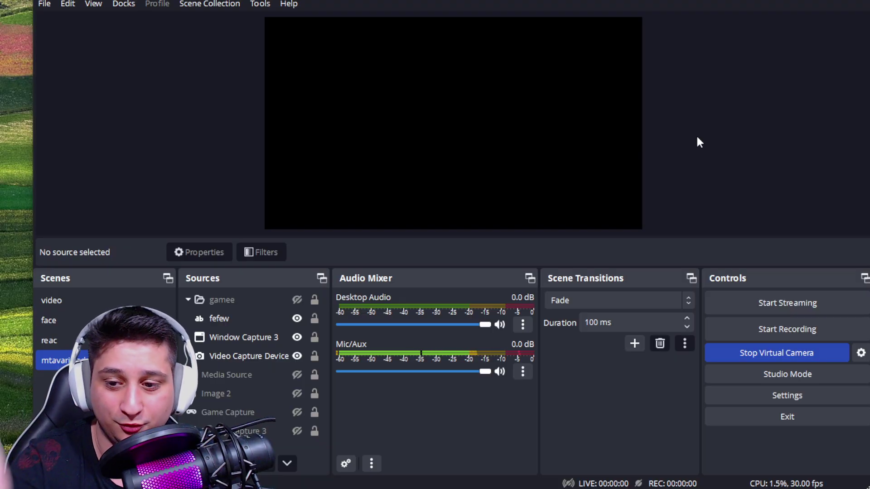
click(296, 300)
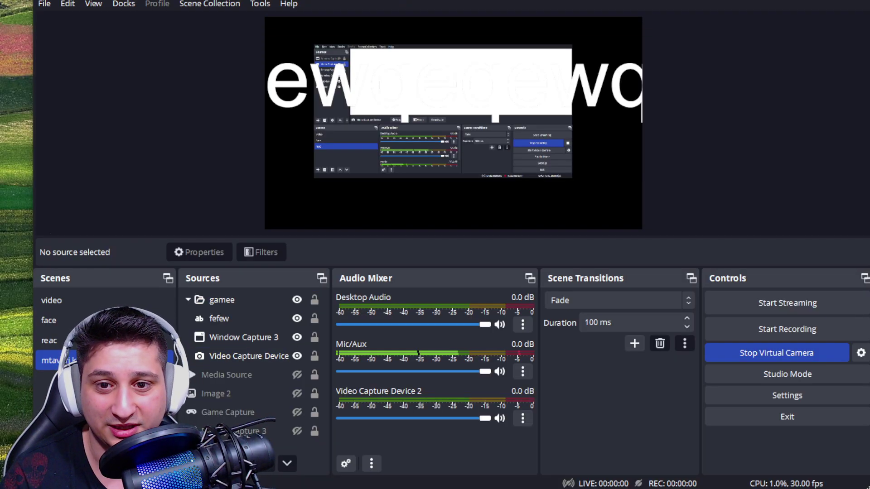
click(296, 299)
click(779, 355)
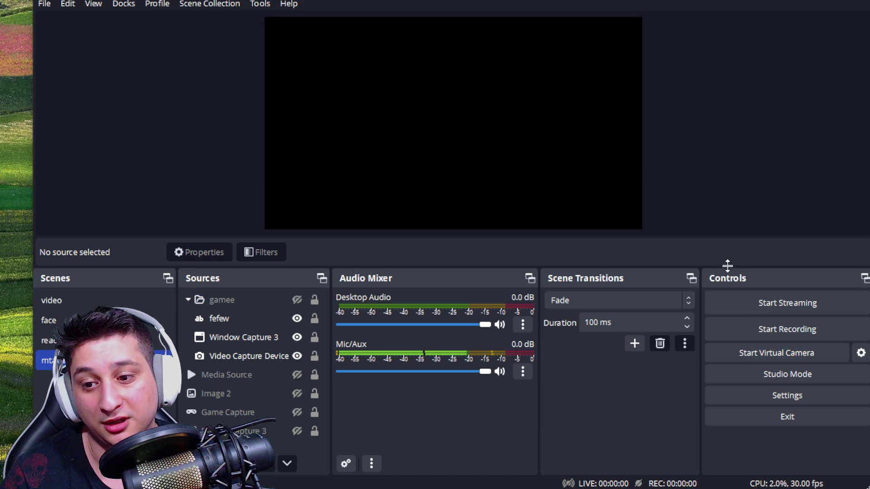
- Turn on Studio Mode and make the gamee group visible in the preview of mtavari kadri
click(805, 377)
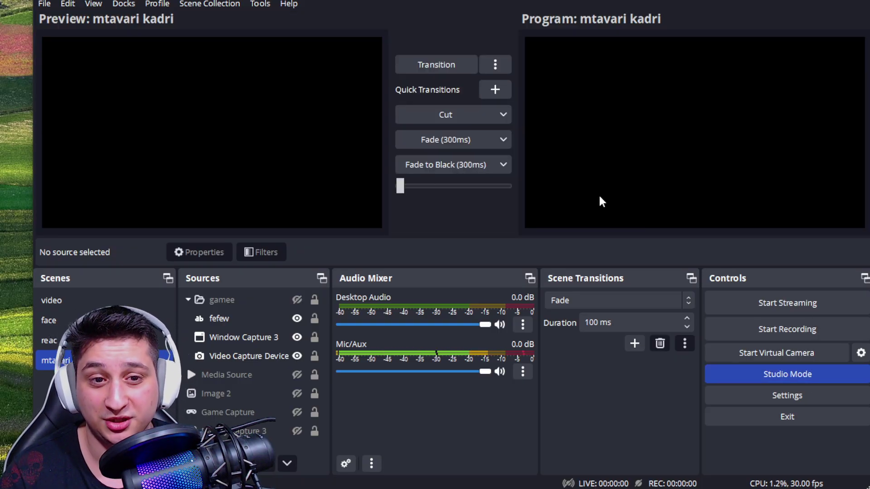
click(292, 304)
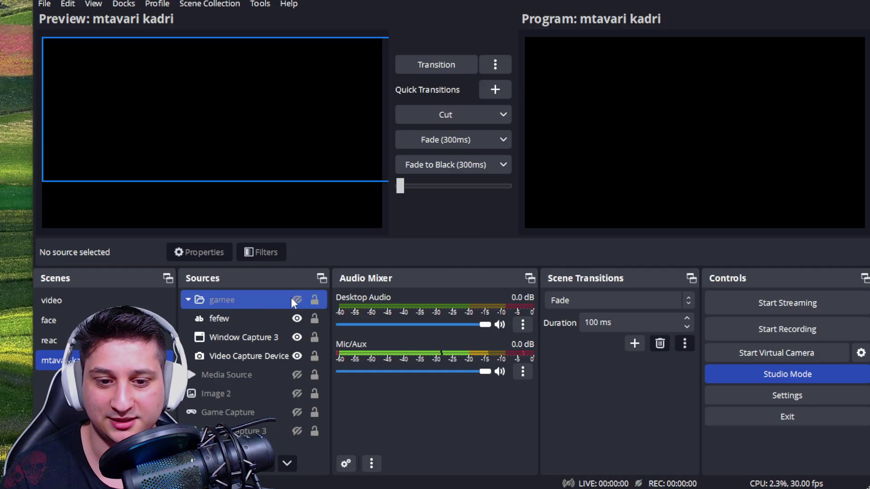
click(298, 300)
- Move the gamee group down to about 67 px from the preview's upper edge and transition the change to the program output
mouse_move(234, 141)
mouse_down()
mouse_move(234, 152)
mouse_move(234, 139)
mouse_up()
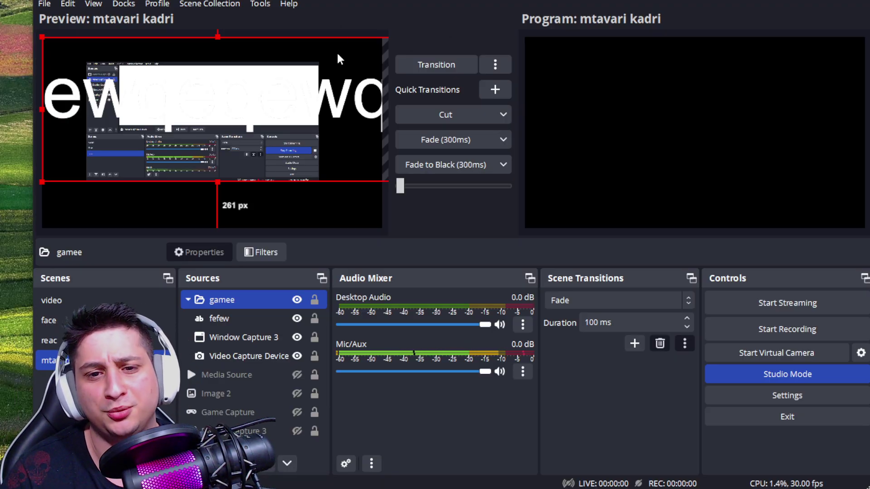
drag(337, 54, 339, 66)
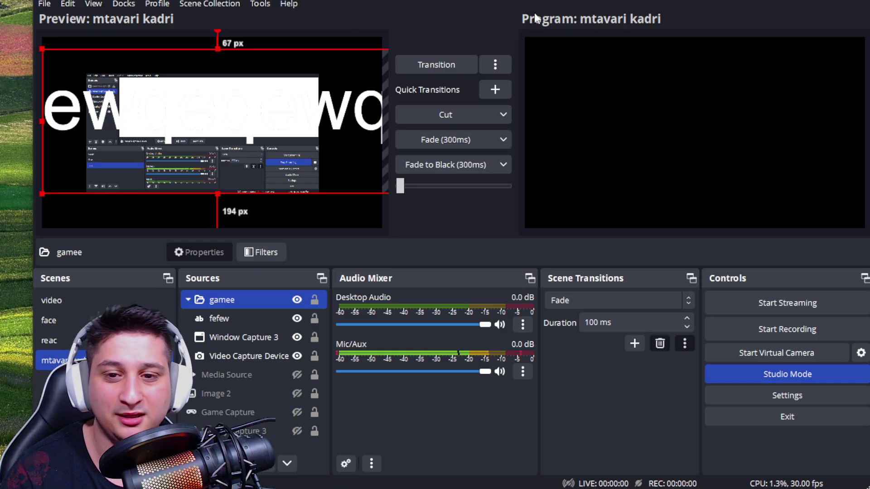
click(436, 65)
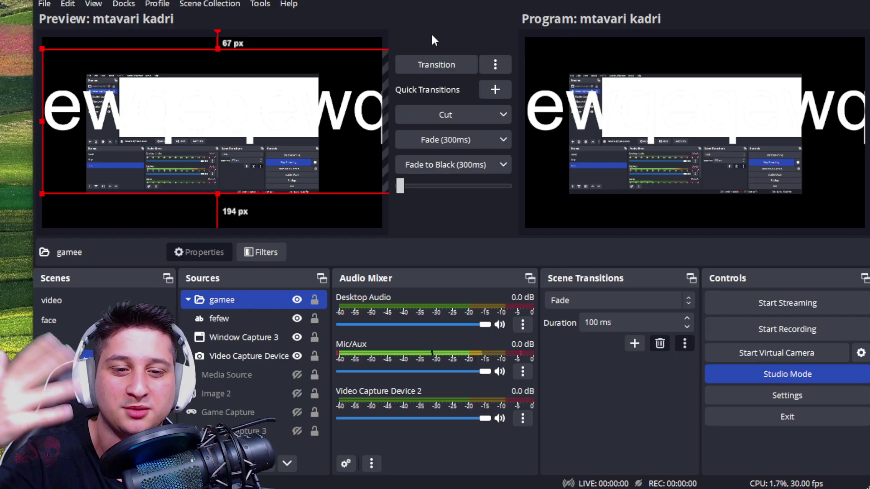
- Hide the gamee group, transition the change to the program output and leave Studio Mode
click(298, 301)
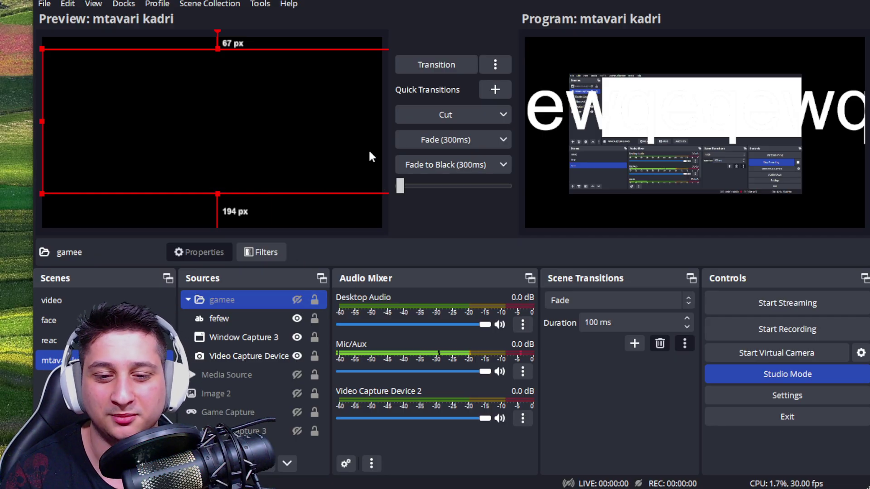
click(434, 66)
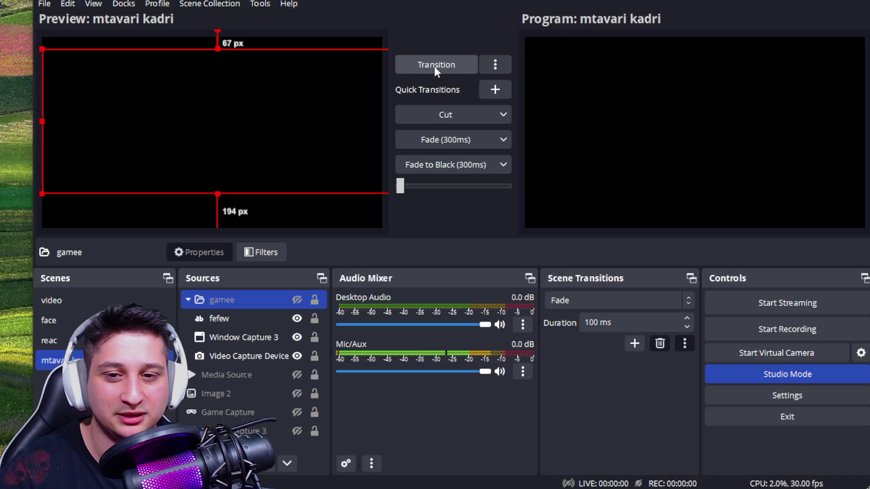
click(435, 65)
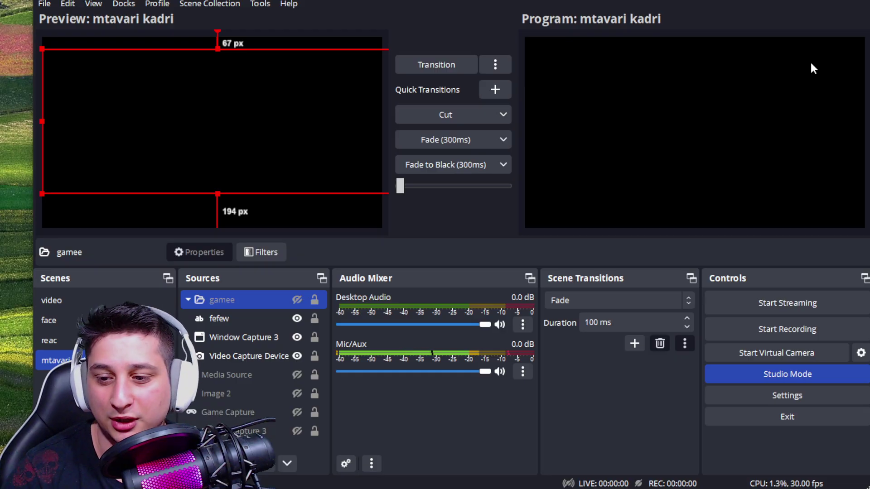
click(786, 375)
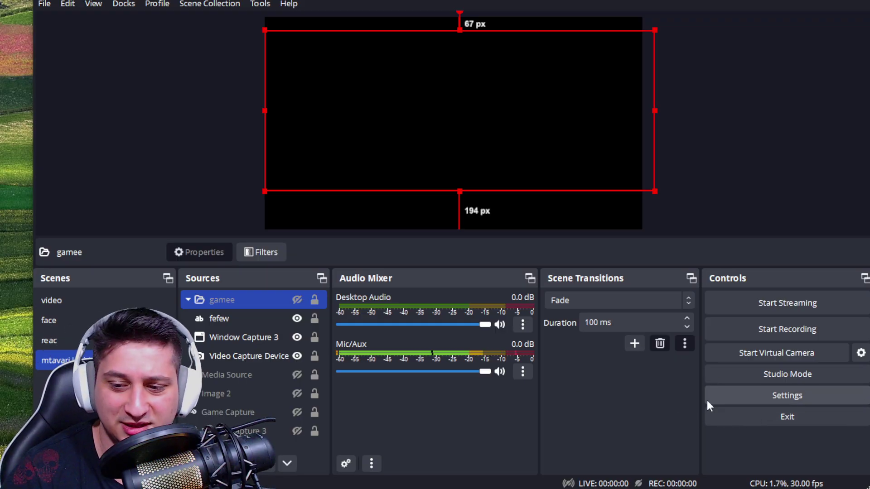
- Open the OBS settings on the General page and move the window down so it is fully in view
click(749, 400)
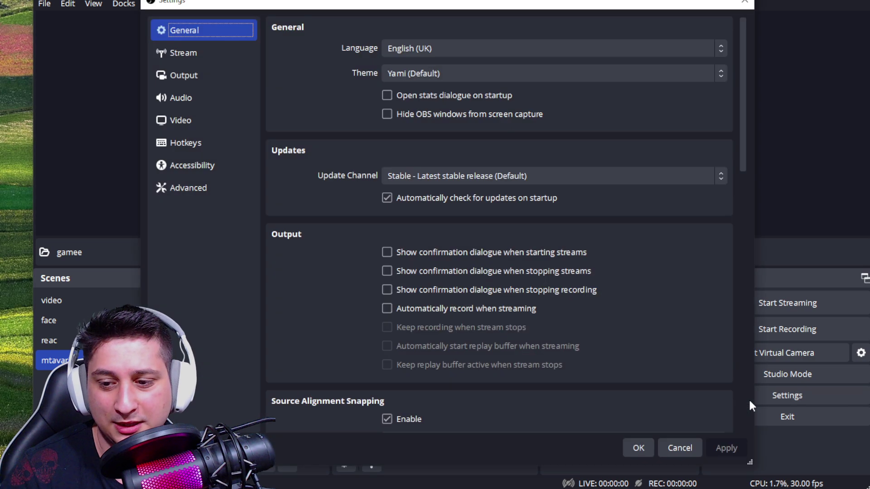
drag(293, 4, 302, 26)
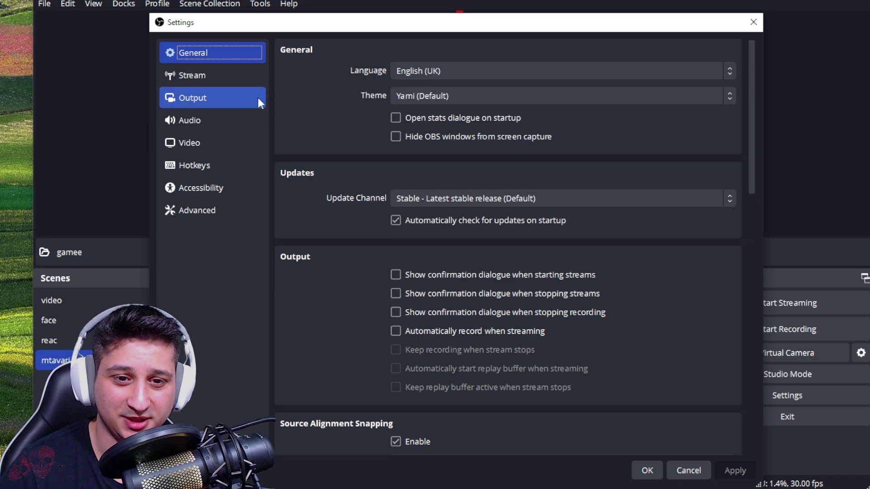
- Open the Output settings, switch the output mode to Simple for comparison and set it back to Advanced
click(217, 101)
click(408, 49)
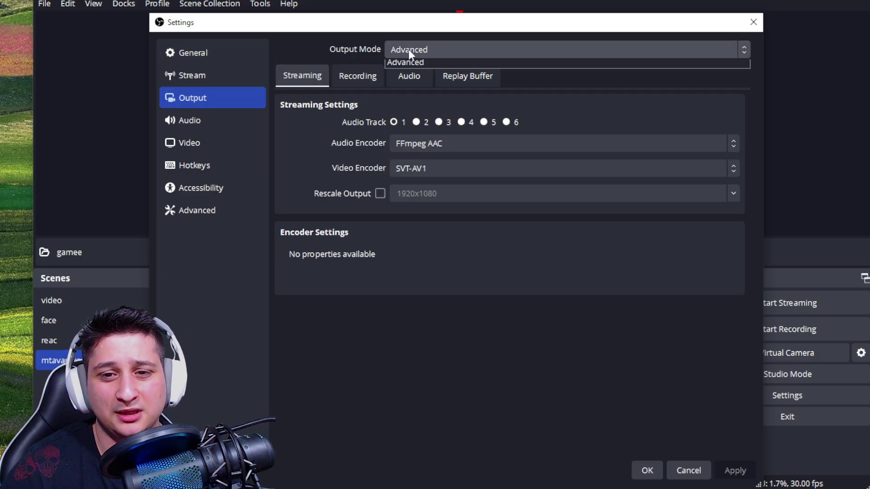
click(404, 63)
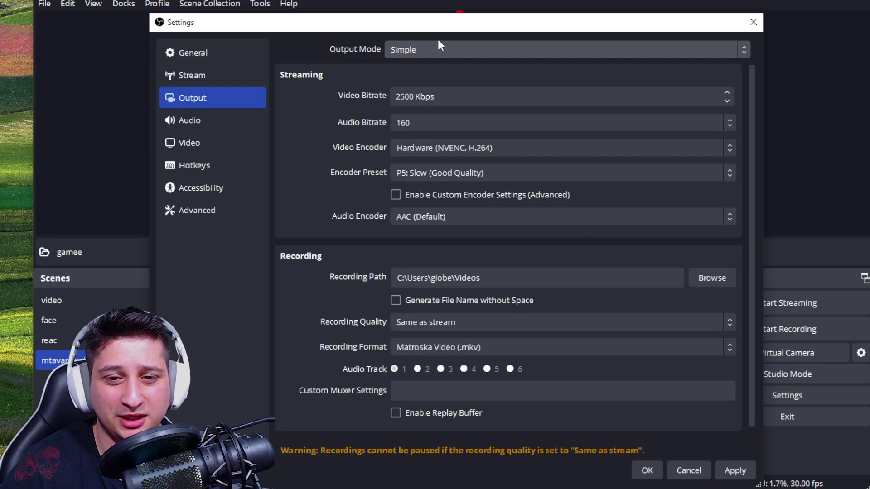
click(419, 49)
click(421, 63)
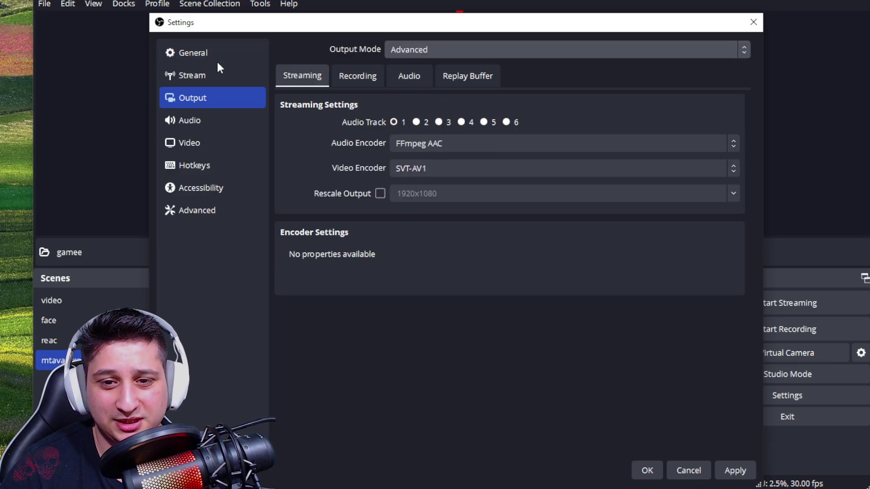
- Show the advanced recording output settings and examine the available recording formats and the recording path
click(365, 78)
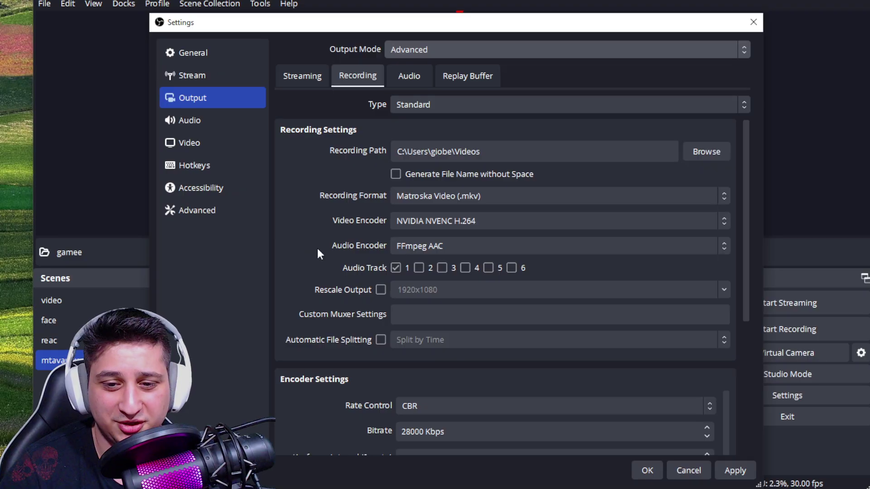
scroll(331, 179, down, 1)
scroll(342, 172, up, 1)
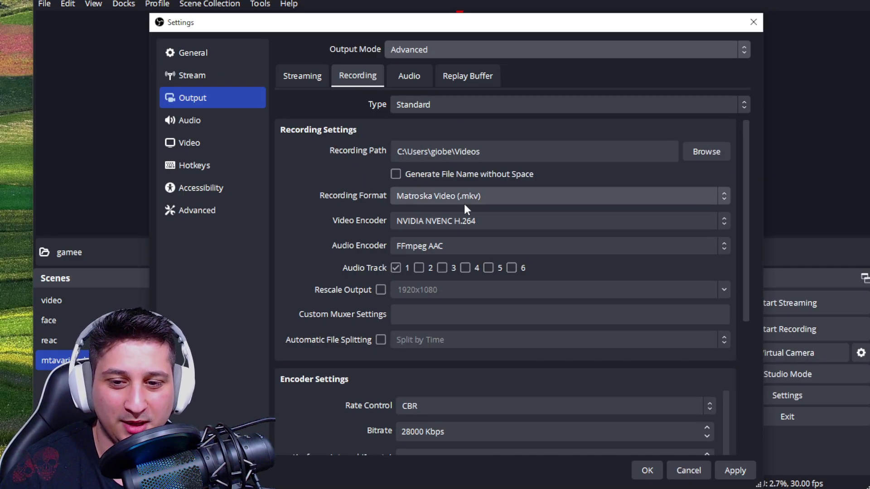
click(430, 197)
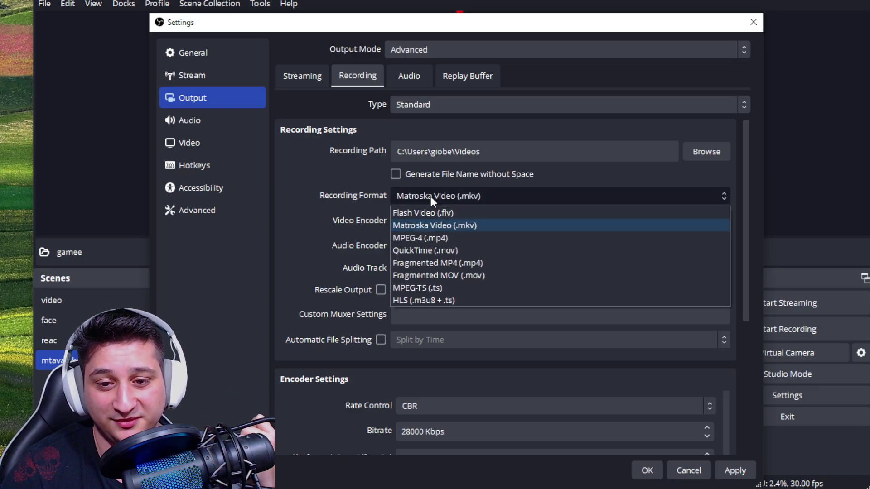
click(430, 197)
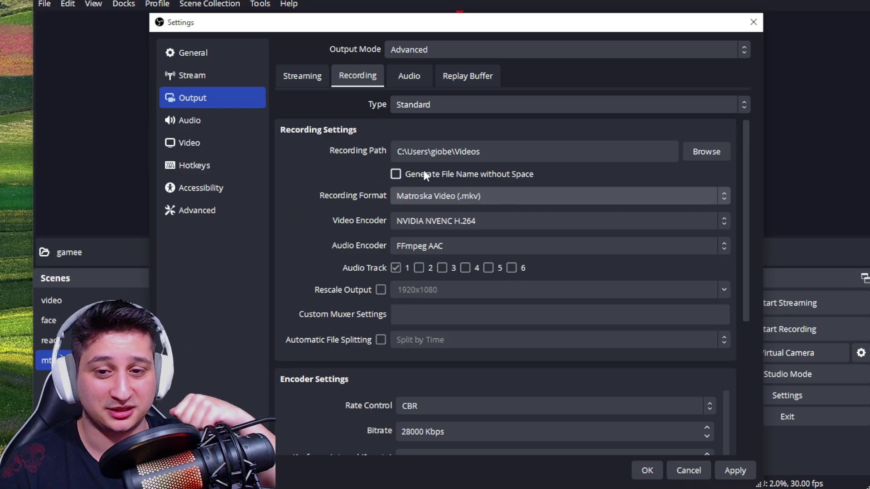
drag(494, 152, 216, 148)
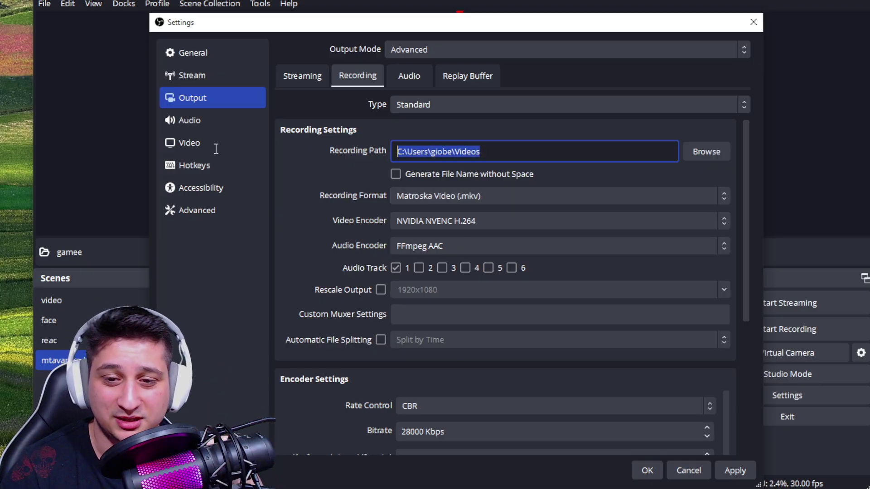
click(412, 151)
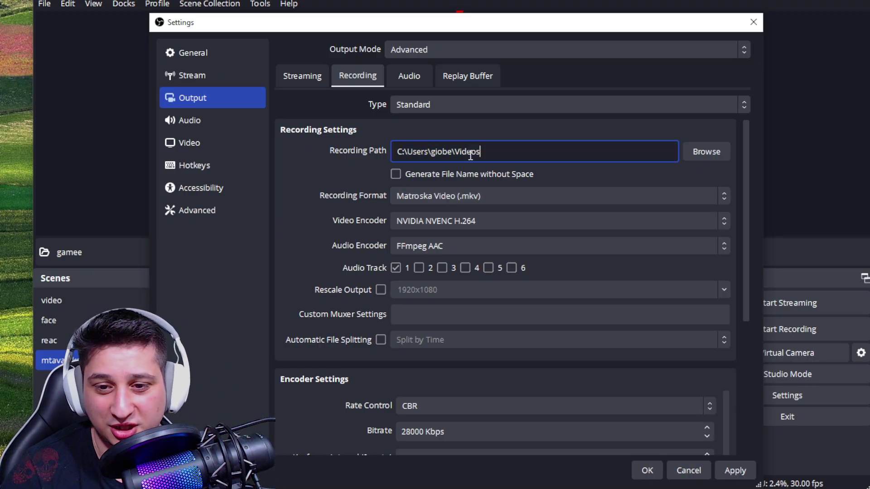
drag(480, 152, 299, 168)
click(302, 172)
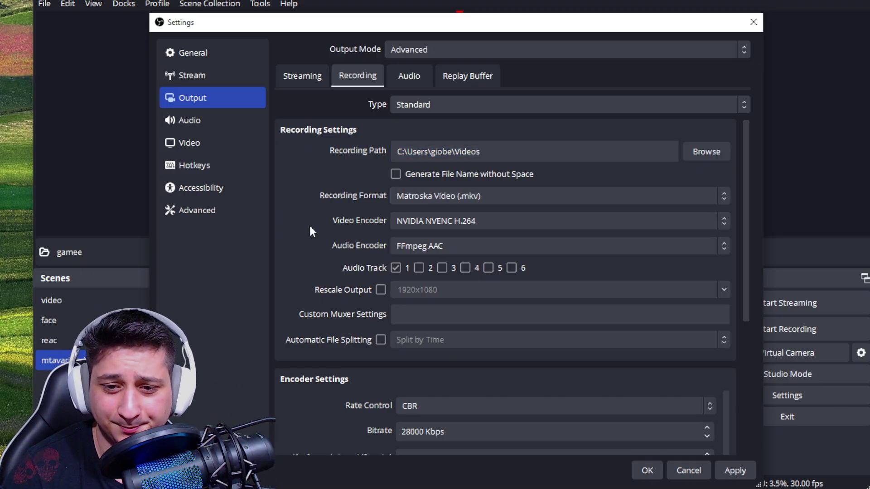
- Choose NVIDIA NVENC H.264 as the recording video encoder and CBR as its rate control
click(417, 217)
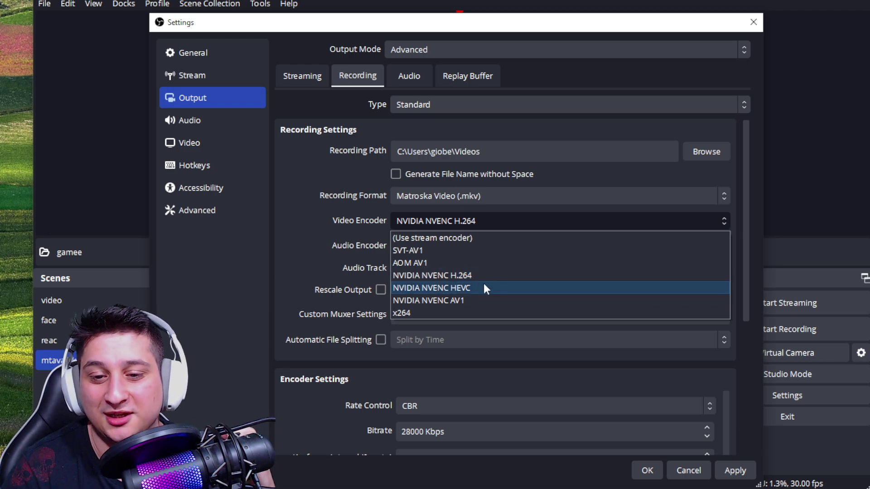
click(449, 276)
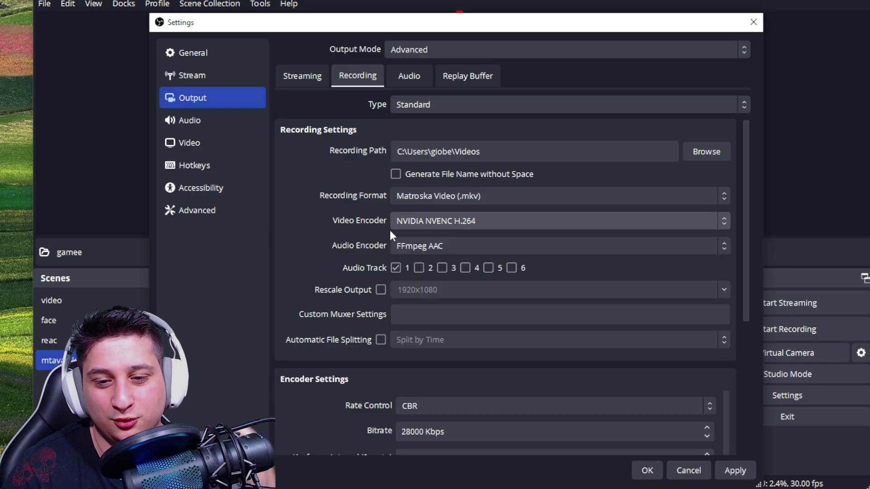
scroll(301, 245, down, 3)
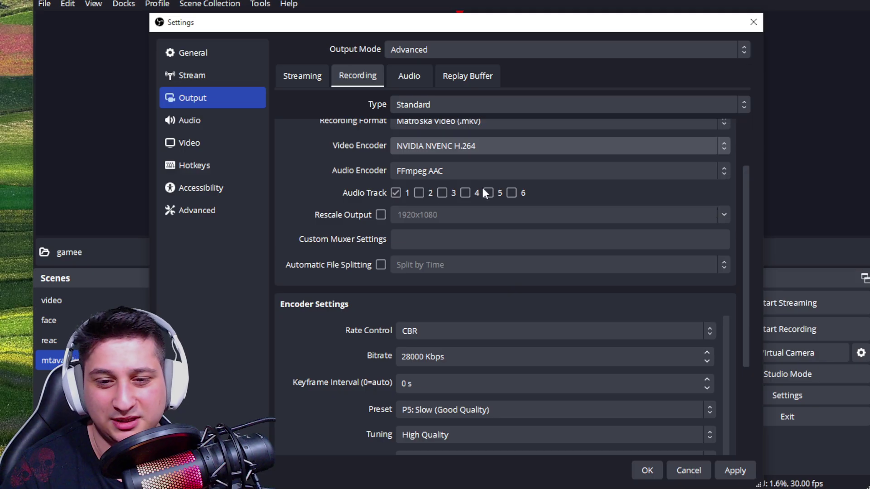
scroll(353, 196, up, 1)
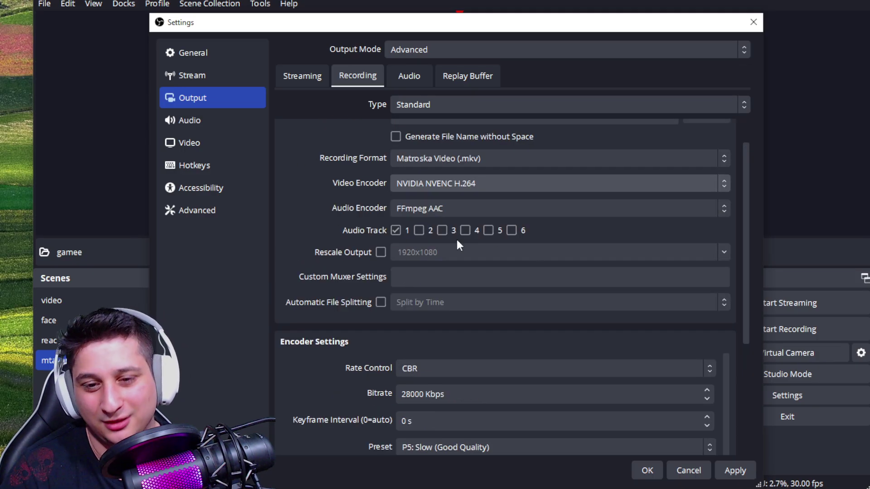
scroll(343, 249, down, 4)
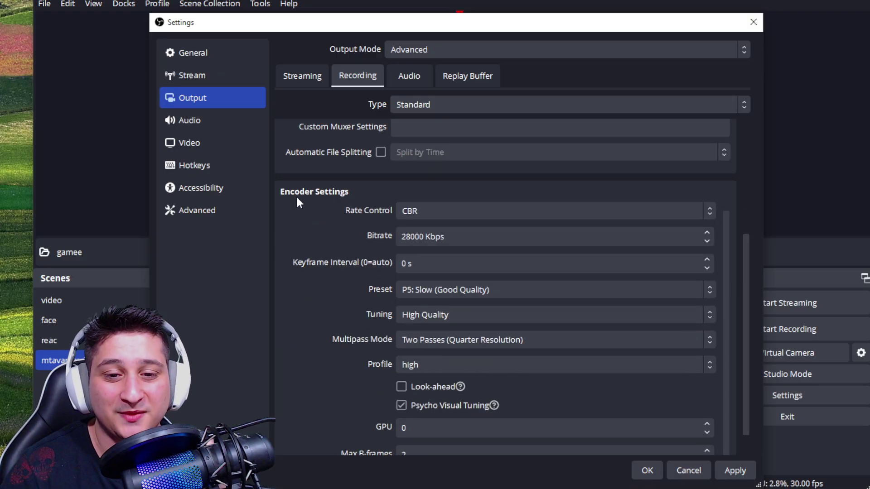
click(402, 209)
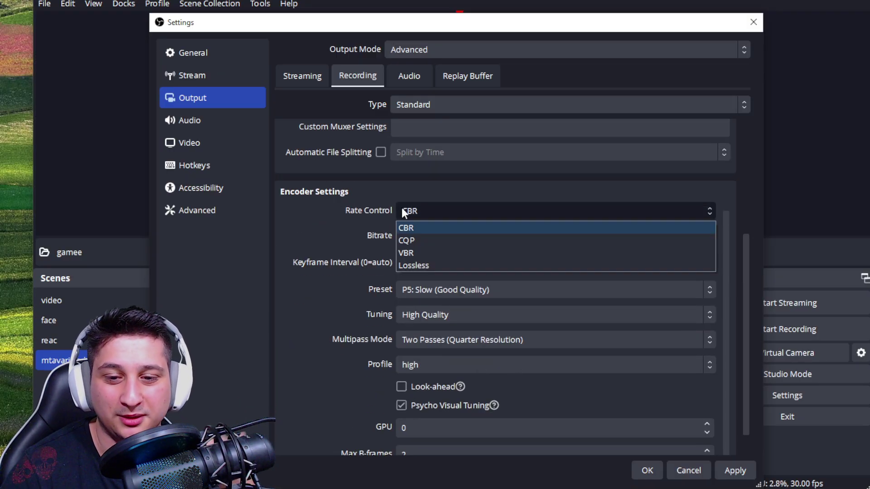
click(406, 228)
- Set the recording encoder's bitrate to 5000 Kbps
click(407, 235)
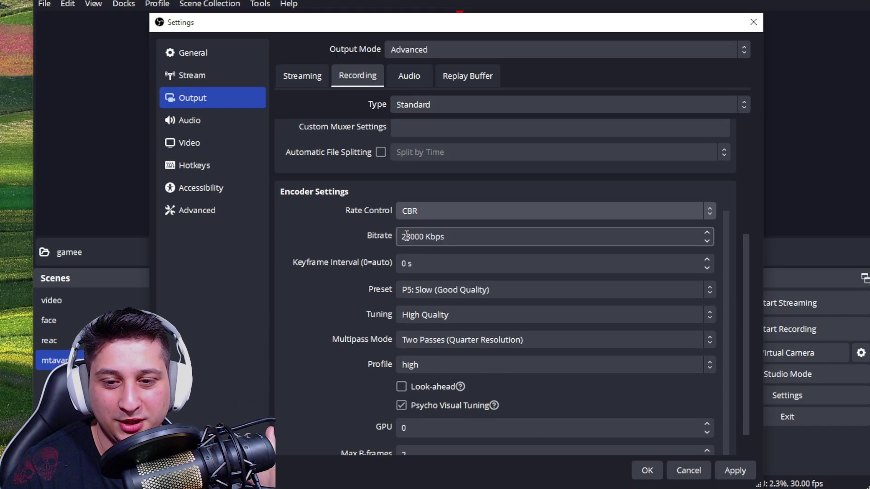
click(406, 235)
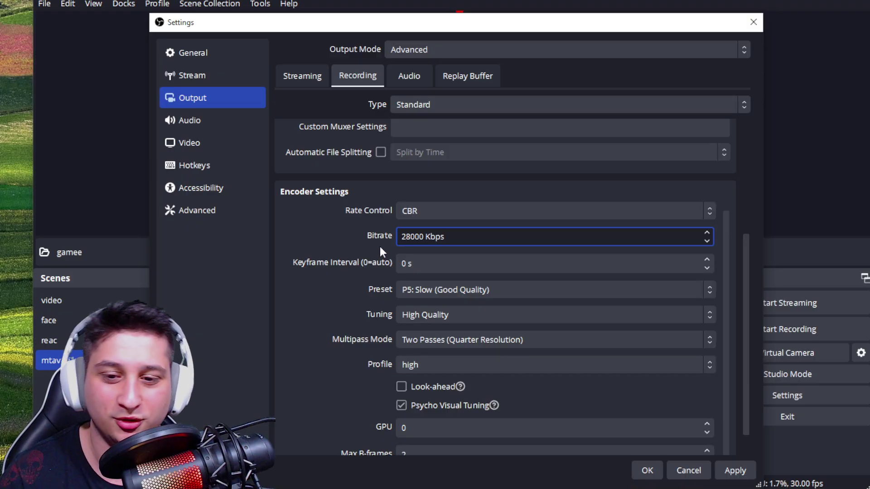
key(shift+Home)
text(5)
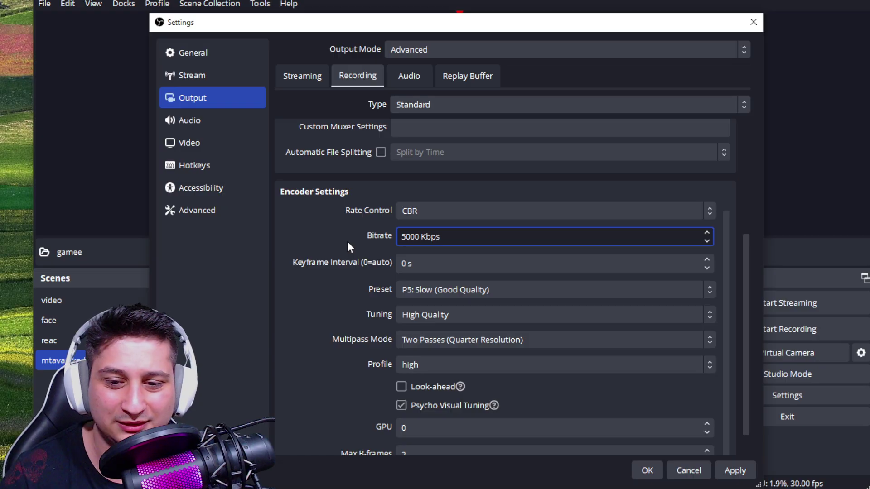
- Set the recording encoder's bitrate to 25000 Kbps
key(shift+Home)
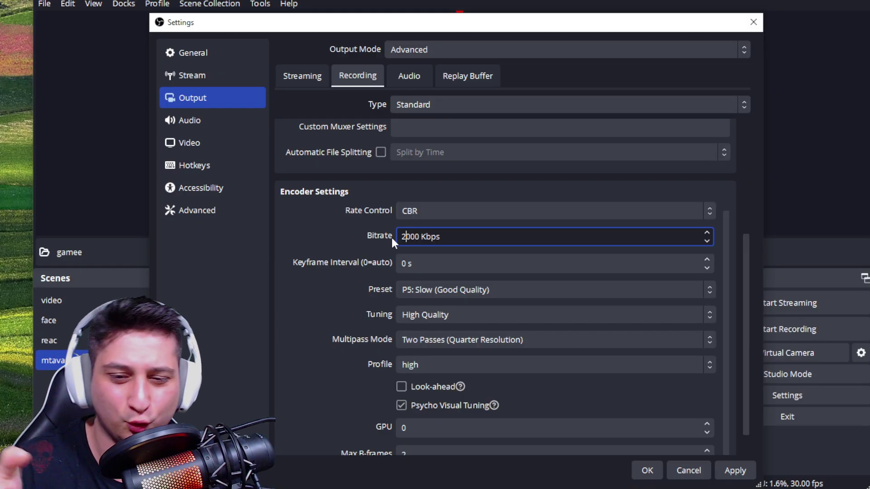
text(5)
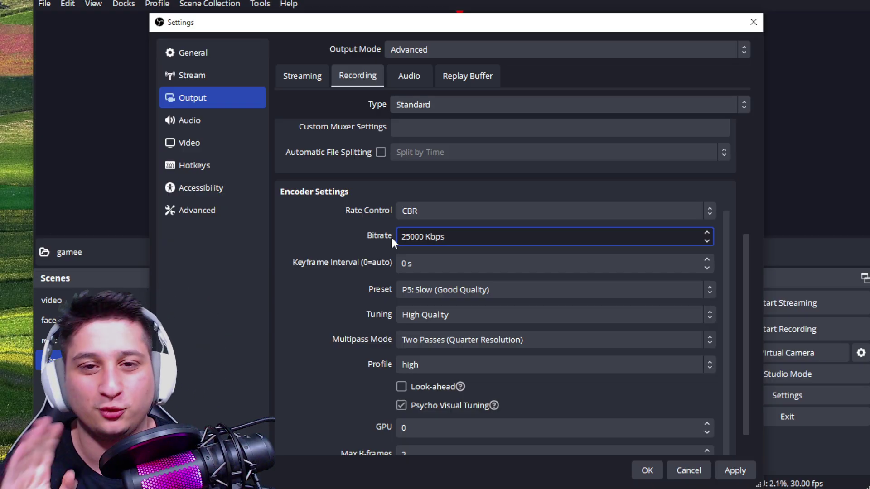
click(328, 233)
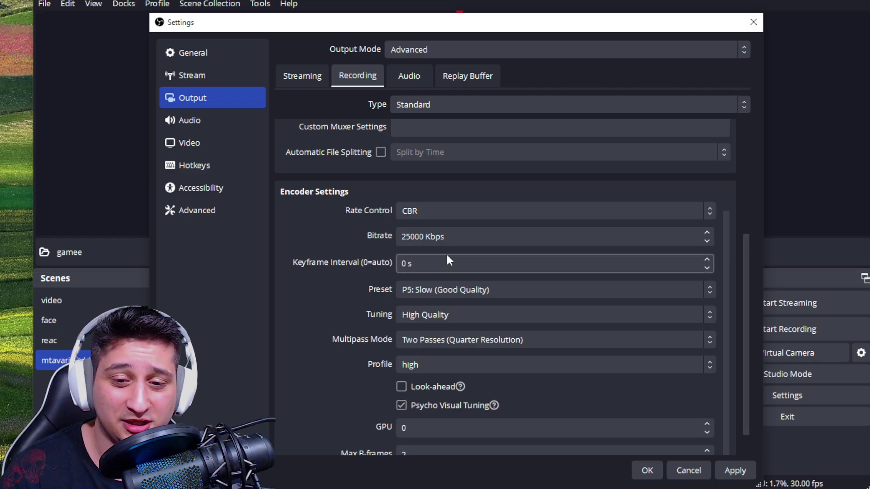
- Set the recording encoder preset to P4: Medium (Medium Quality) and check the tuning options, keeping High Quality
click(444, 292)
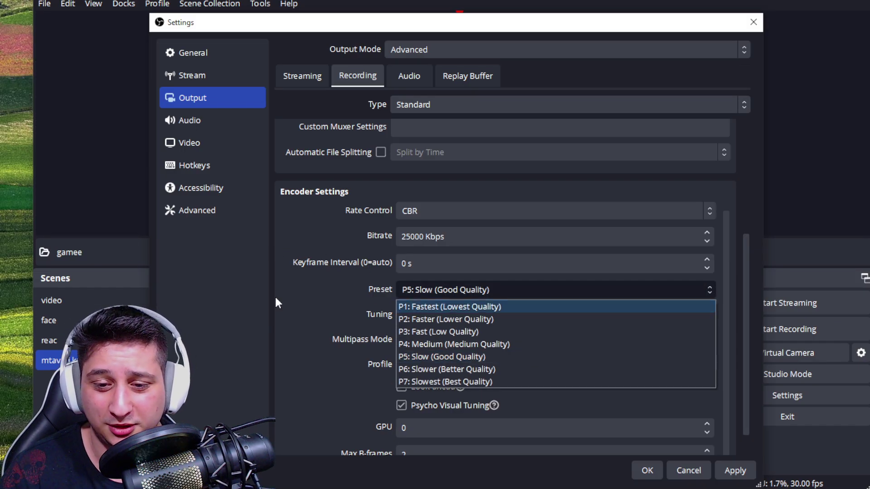
click(429, 345)
click(417, 317)
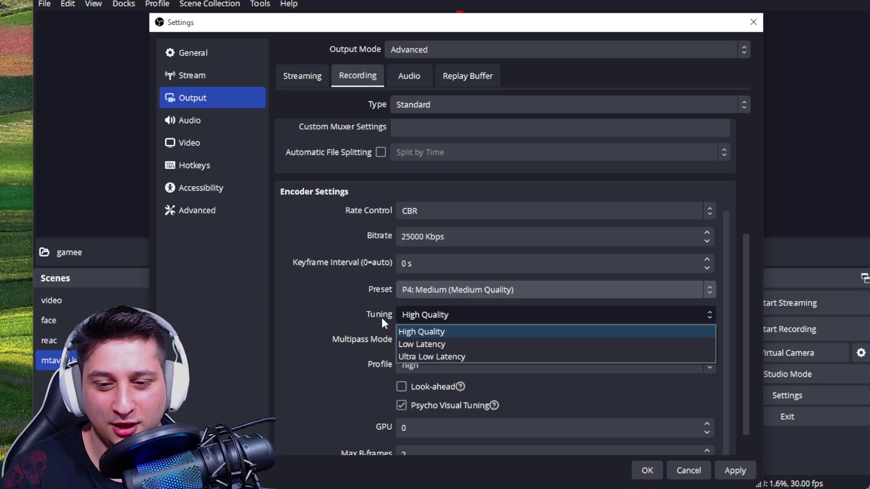
click(381, 317)
scroll(323, 308, down, 1)
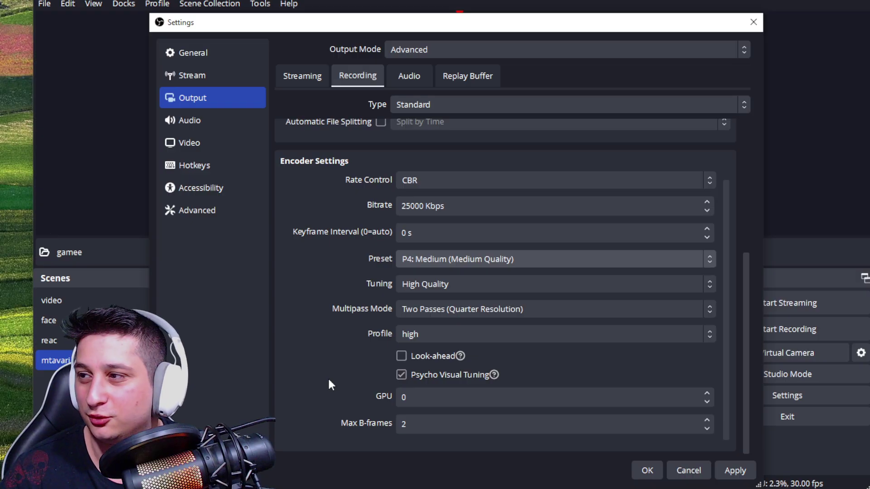
scroll(404, 344, up, 7)
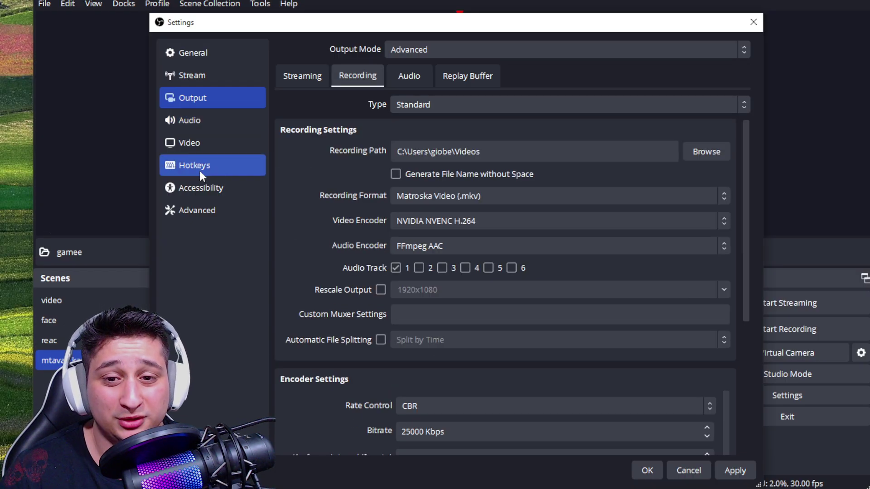
- Open the Video settings, check the canvas and output resolutions, and choose 30 as the common FPS value
click(164, 142)
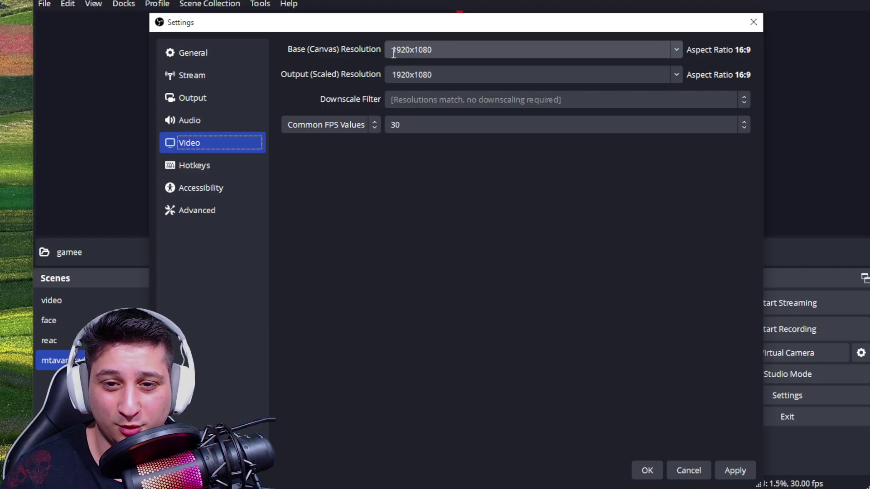
click(521, 50)
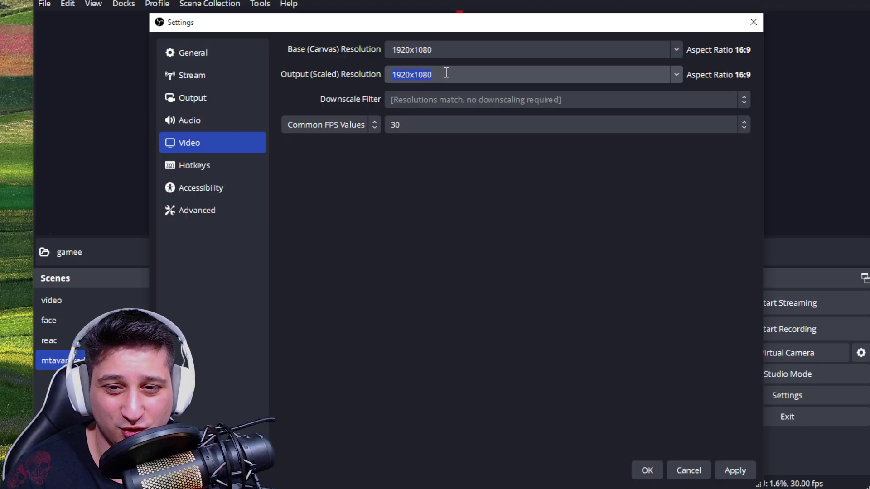
click(448, 122)
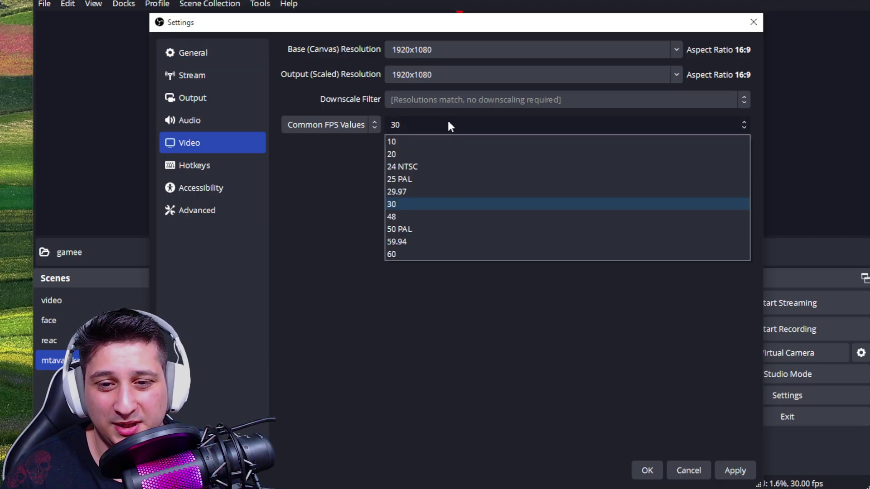
click(429, 204)
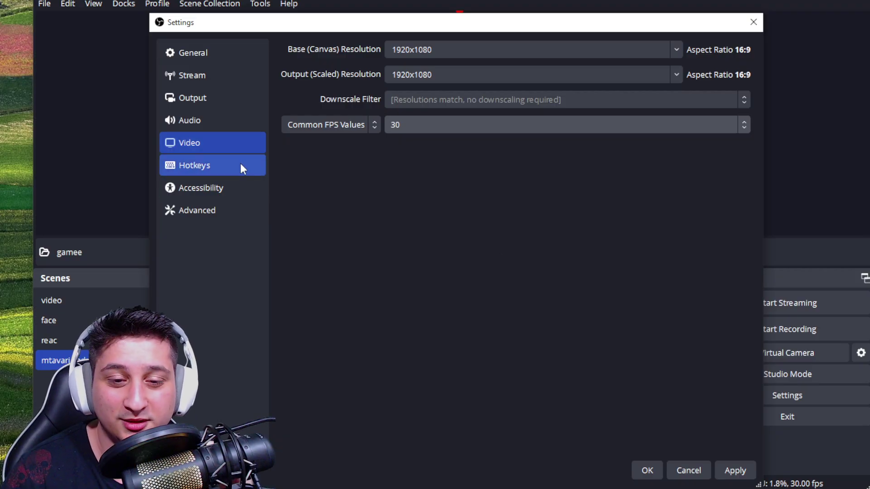
- Open the Hotkeys settings and look through the hotkeys for streaming, recording and the virtual camera
click(223, 168)
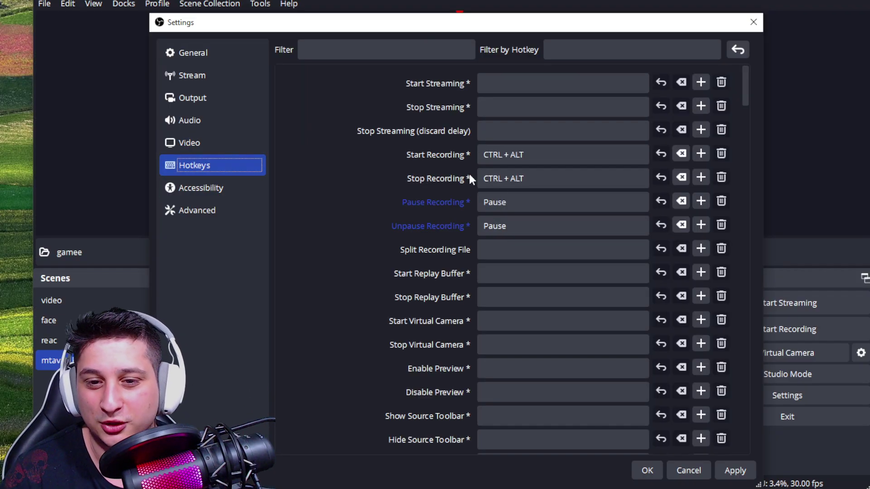
scroll(625, 204, down, 2)
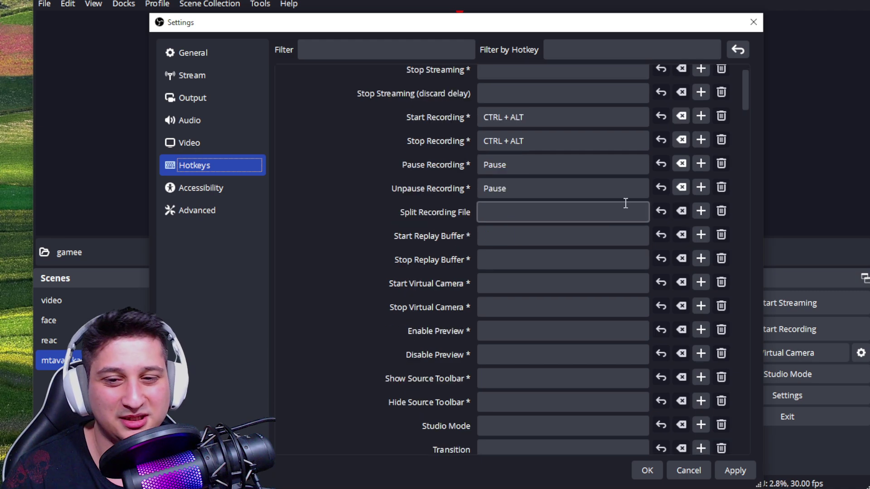
scroll(453, 151, down, 3)
scroll(408, 178, up, 4)
scroll(372, 233, down, 3)
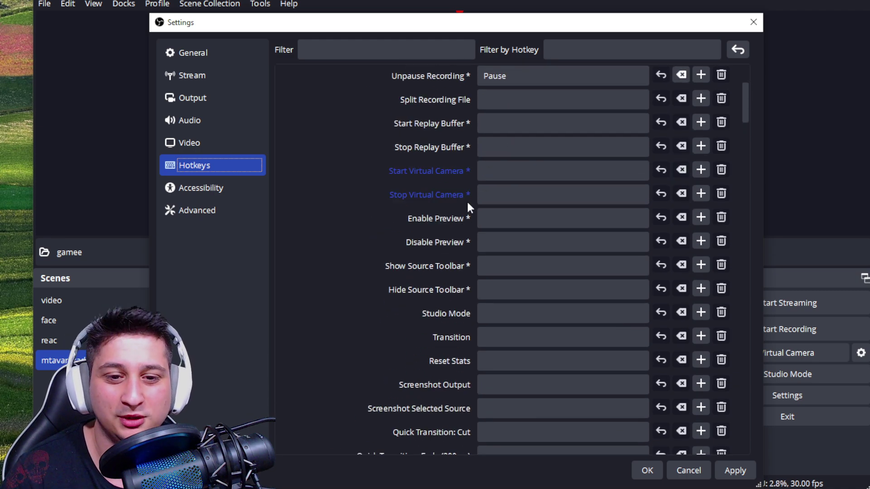
scroll(466, 201, up, 4)
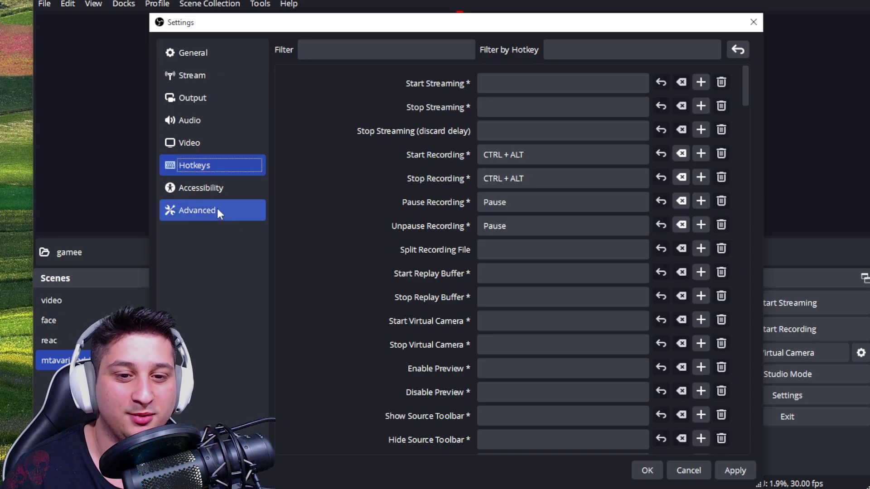
- View the Advanced settings page briefly and bring up the Accessibility colour settings
click(205, 210)
click(198, 195)
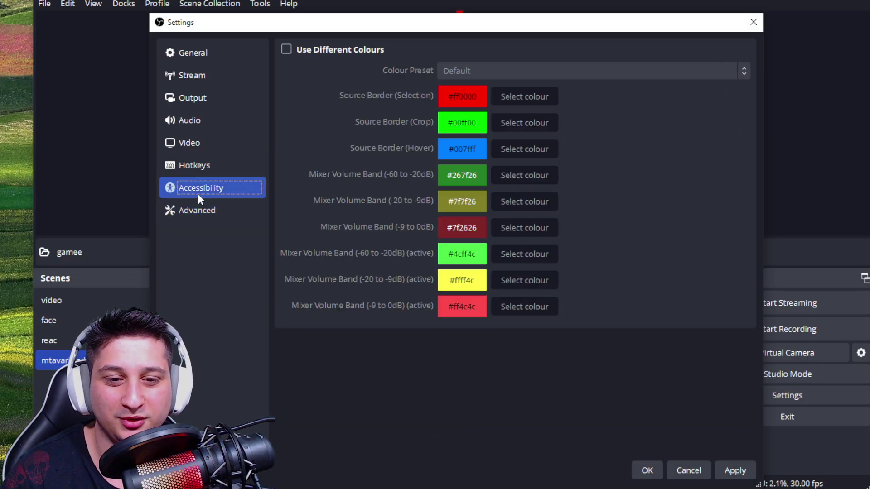
- Look through the Advanced settings, from process priority, video and recording to network and hotkey focus behaviour, and leave the settings without changes
click(195, 209)
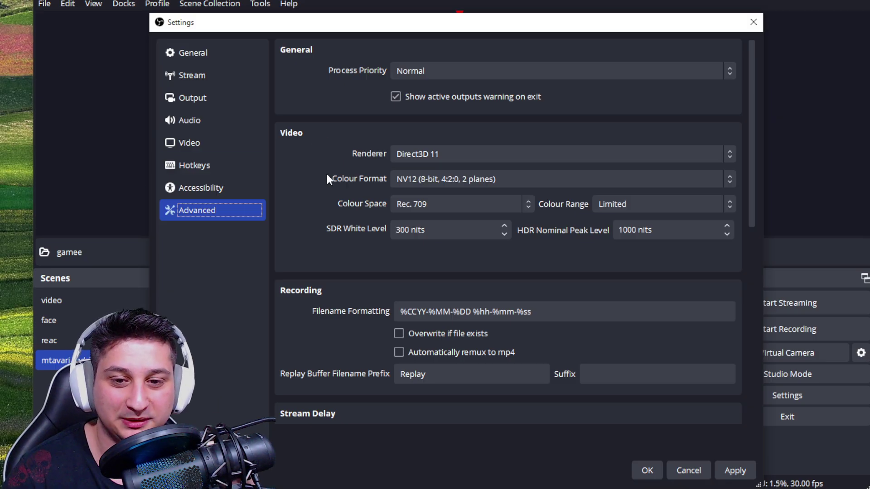
scroll(304, 180, down, 5)
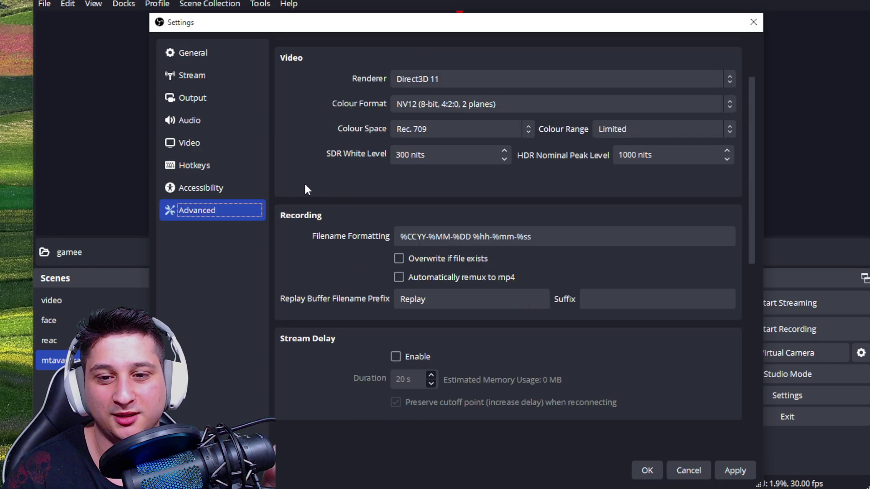
scroll(297, 190, down, 5)
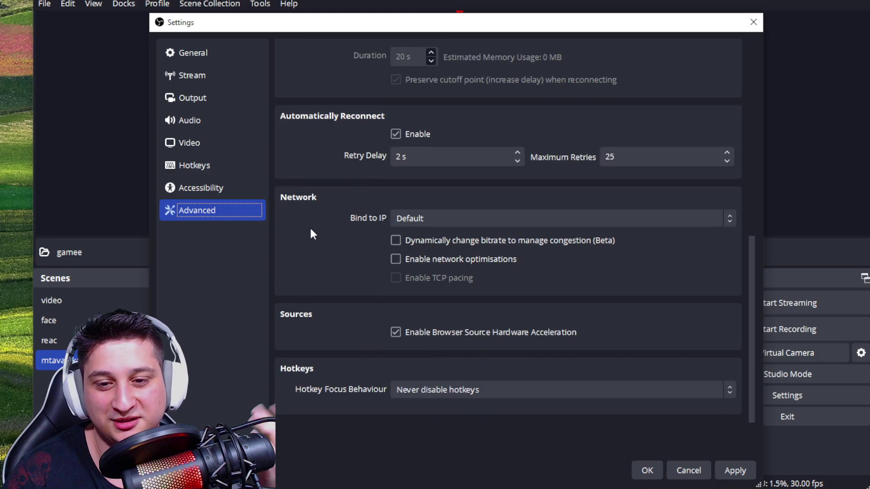
scroll(290, 227, up, 10)
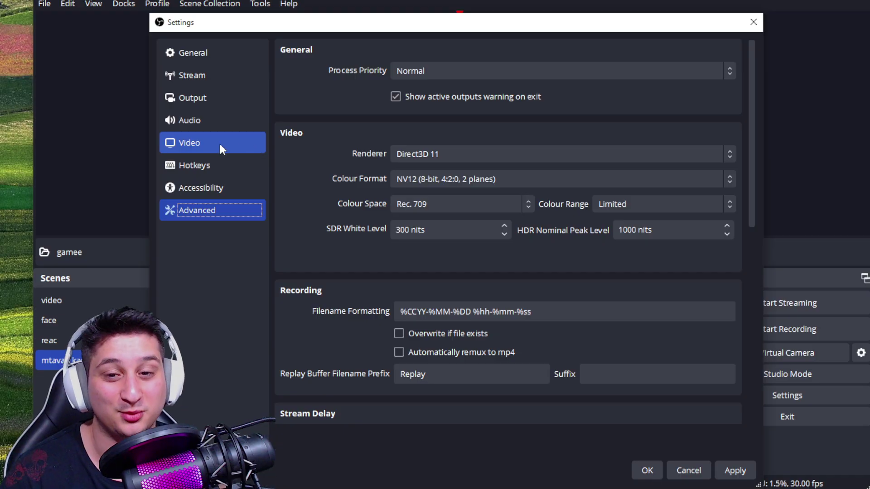
key(Escape)
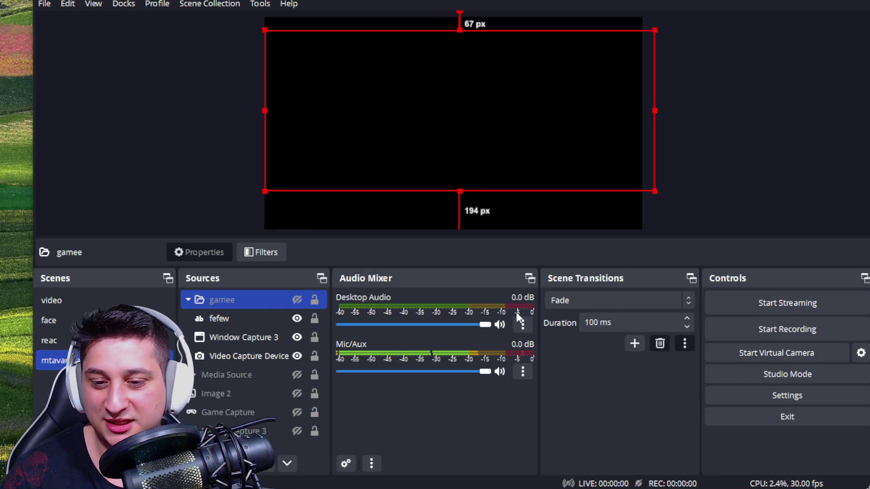
- Open the advanced audio properties from Desktop Audio, review the audio monitoring and track assignments for both audio sources, and close them
click(524, 324)
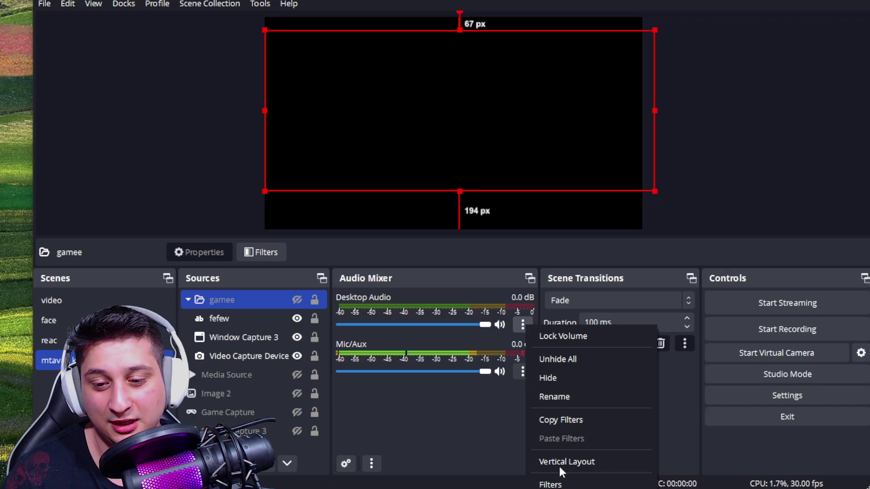
click(566, 487)
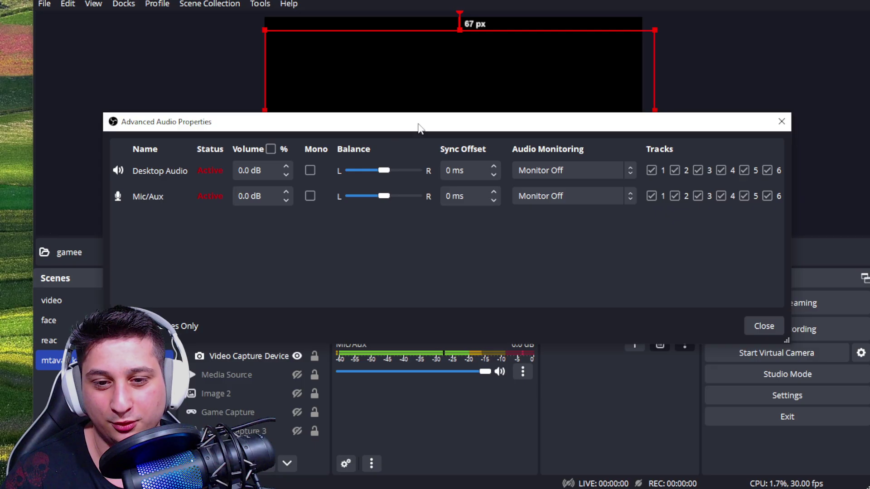
drag(419, 125, 413, 52)
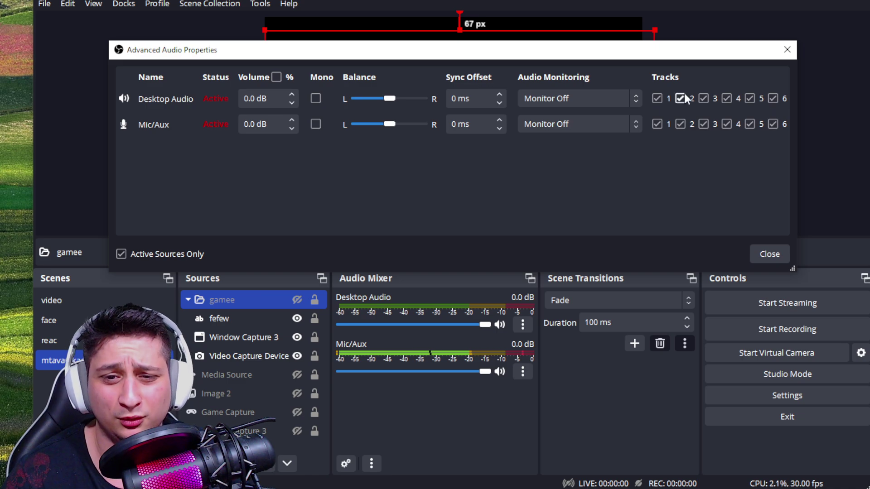
drag(543, 52, 512, 69)
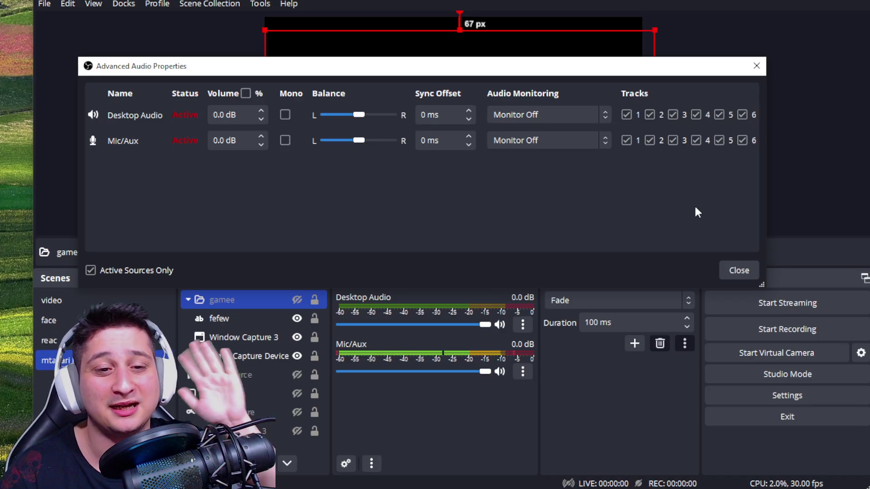
click(739, 270)
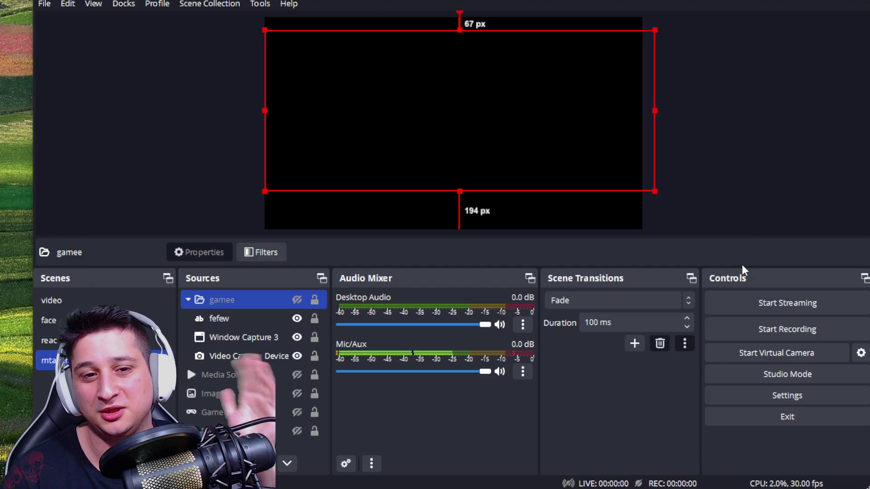